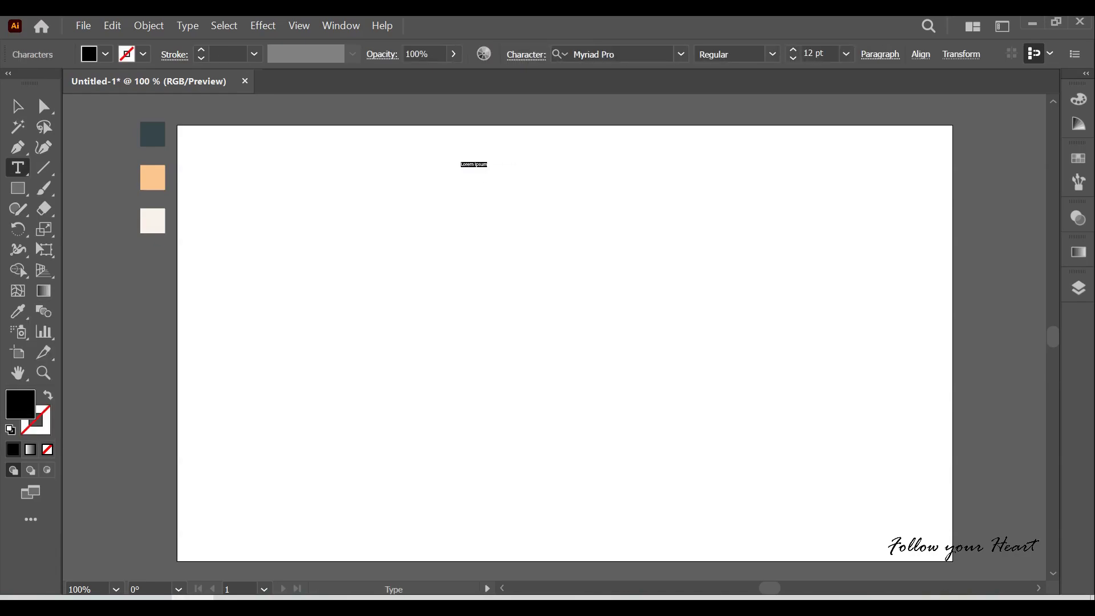
- Create a 36 pt Home label and duplicate it into a row of copies
click(846, 53)
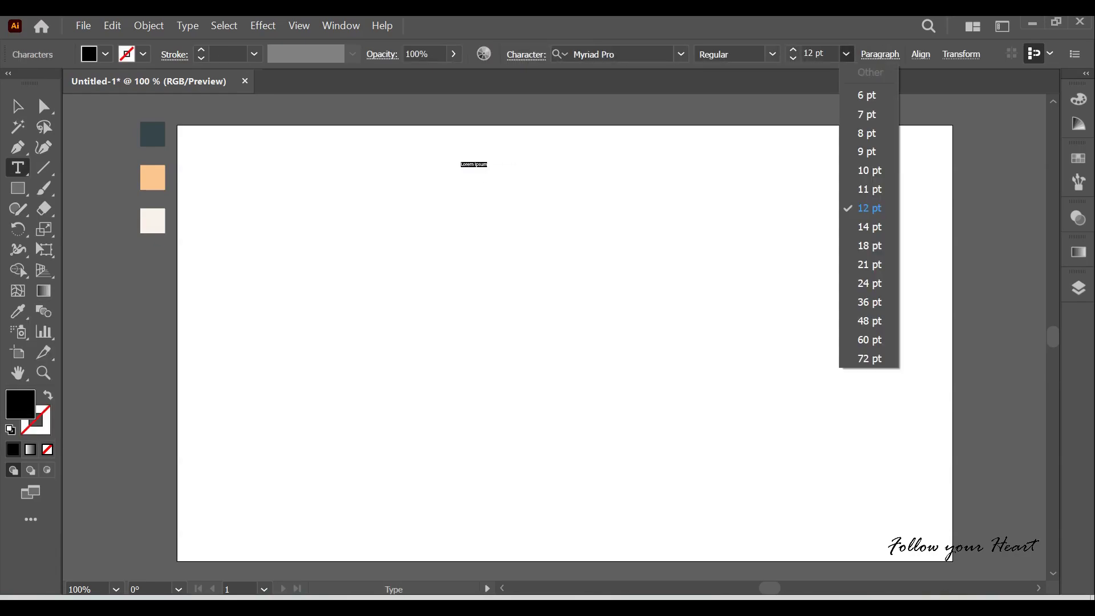
click(868, 302)
text(h)
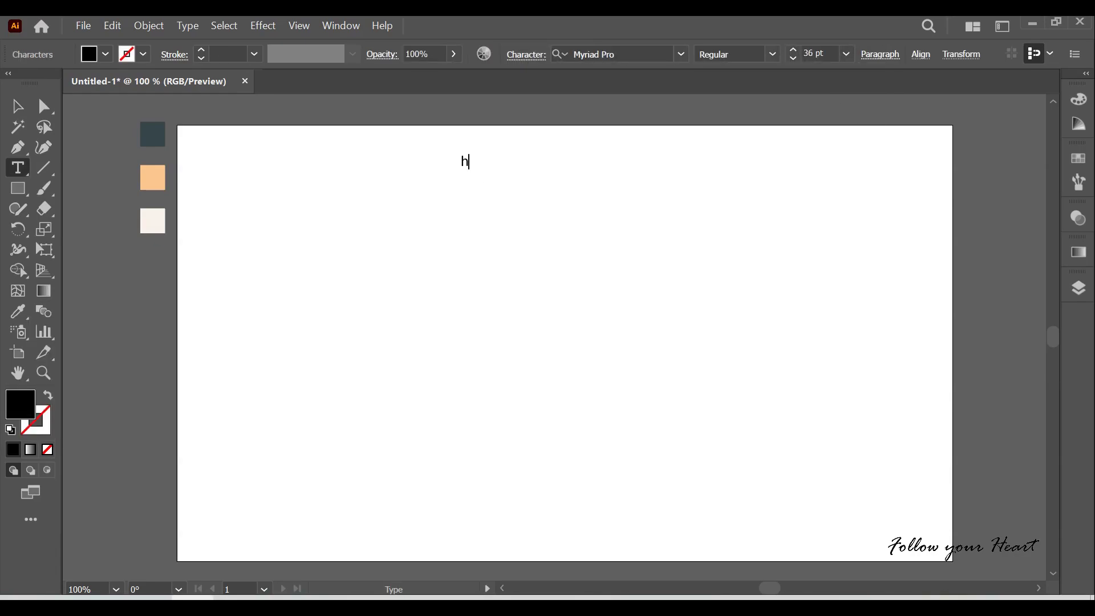
key(Escape)
drag(461, 163, 498, 164)
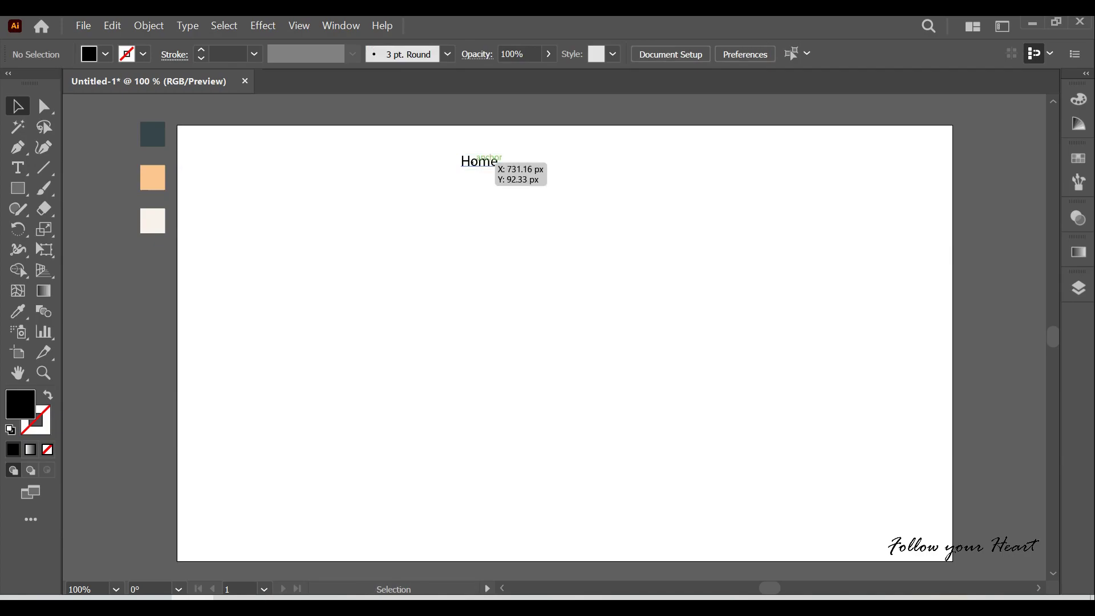
key(ctrl+d)
key(ctrl+equal)
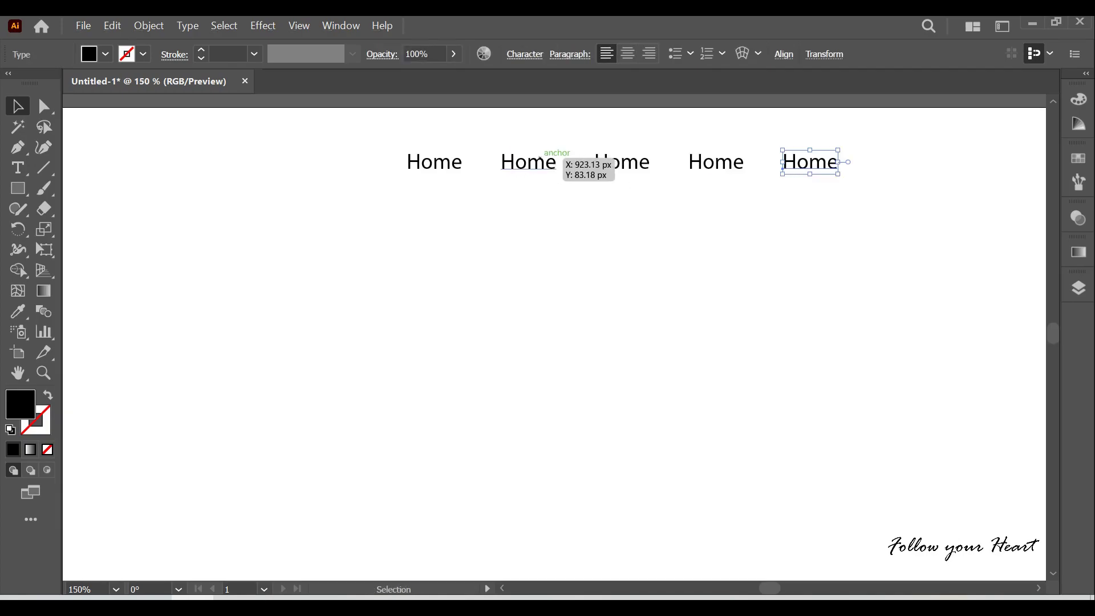
- Retype the copies as Menu, Contact Us, About and Help
double_click(528, 162)
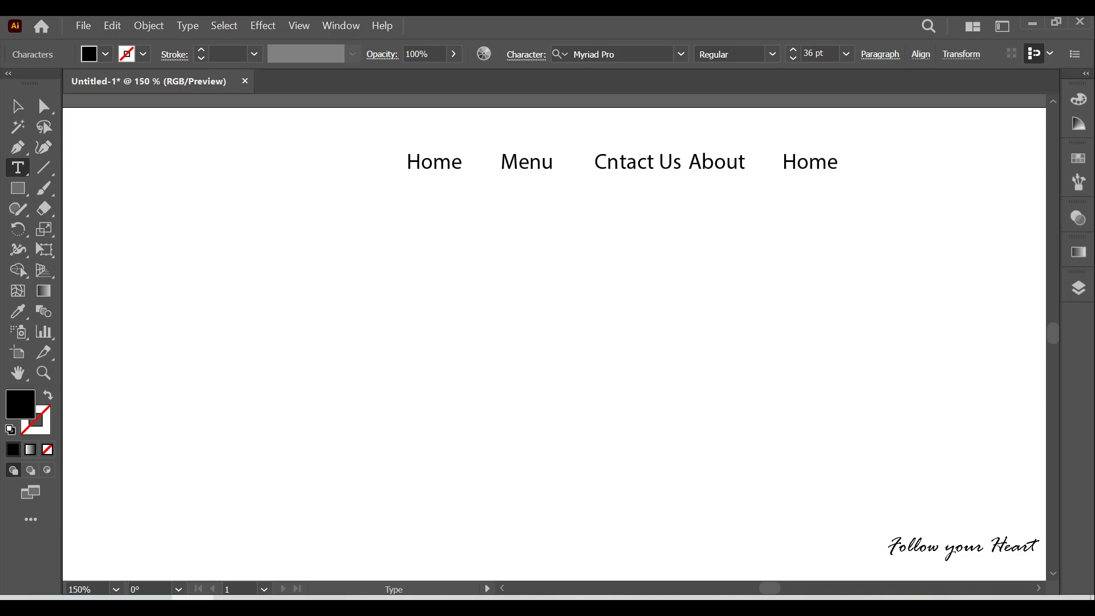
text(o)
double_click(810, 162)
text(H)
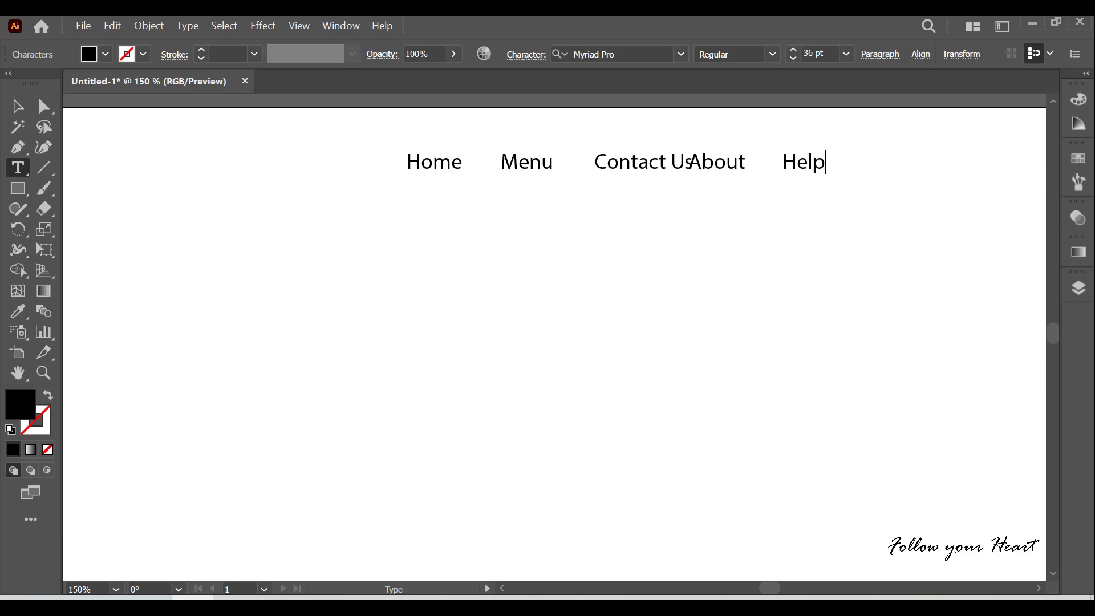
key(Escape)
- Distribute the labels by horizontal centres, then spread Menu through Help further right
key(ctrl+a)
click(783, 53)
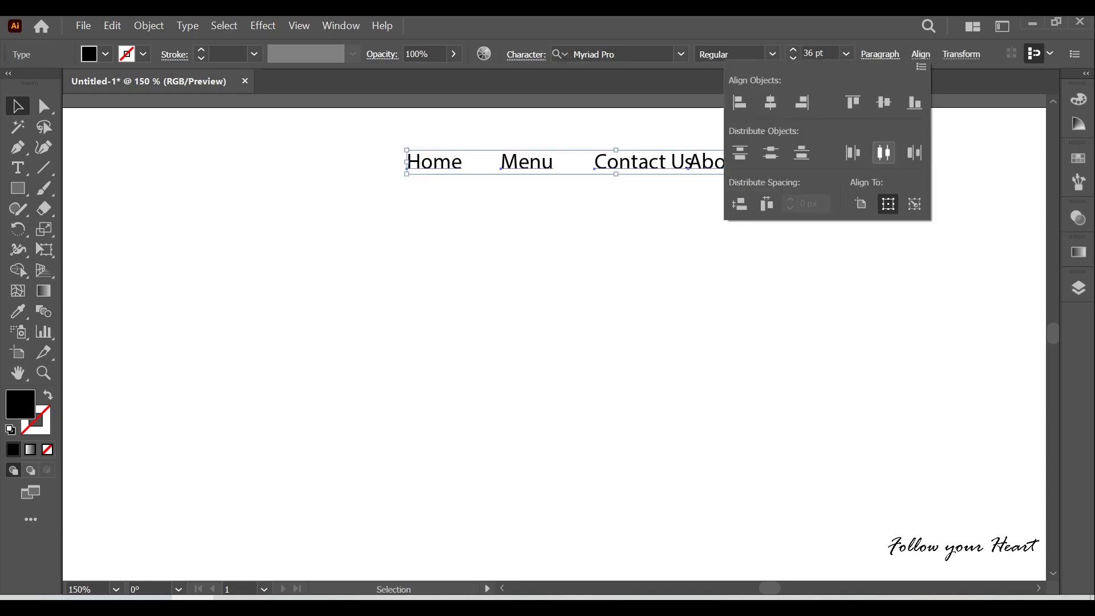
click(883, 152)
click(627, 343)
drag(804, 162, 982, 167)
drag(719, 162, 905, 170)
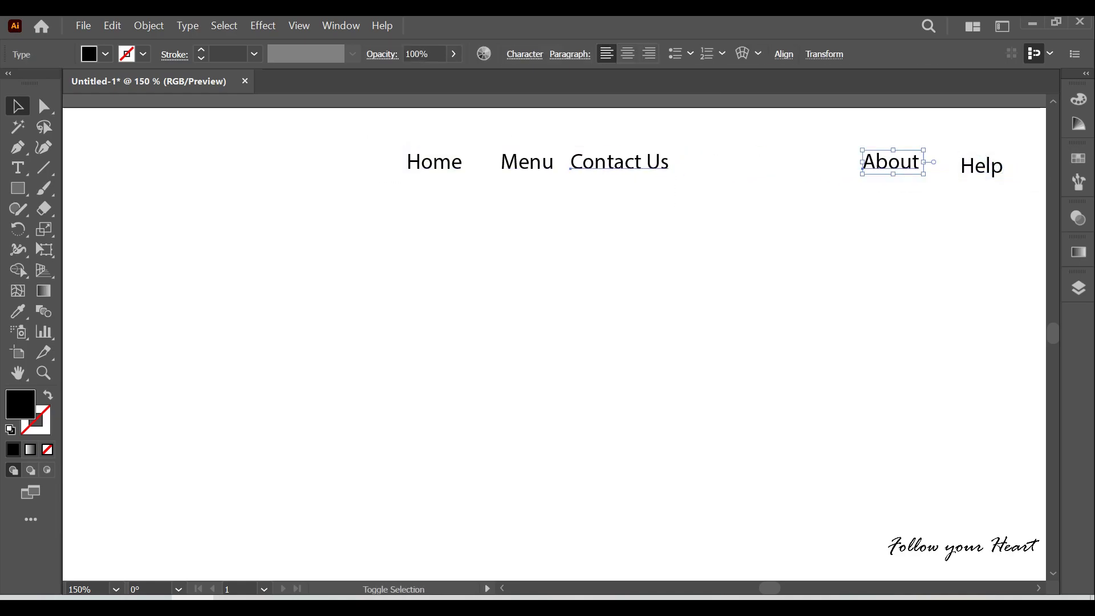
drag(660, 162, 752, 170)
drag(524, 162, 560, 162)
- Align the nav labels on one vertical centre and shift the row right
key(ctrl+a)
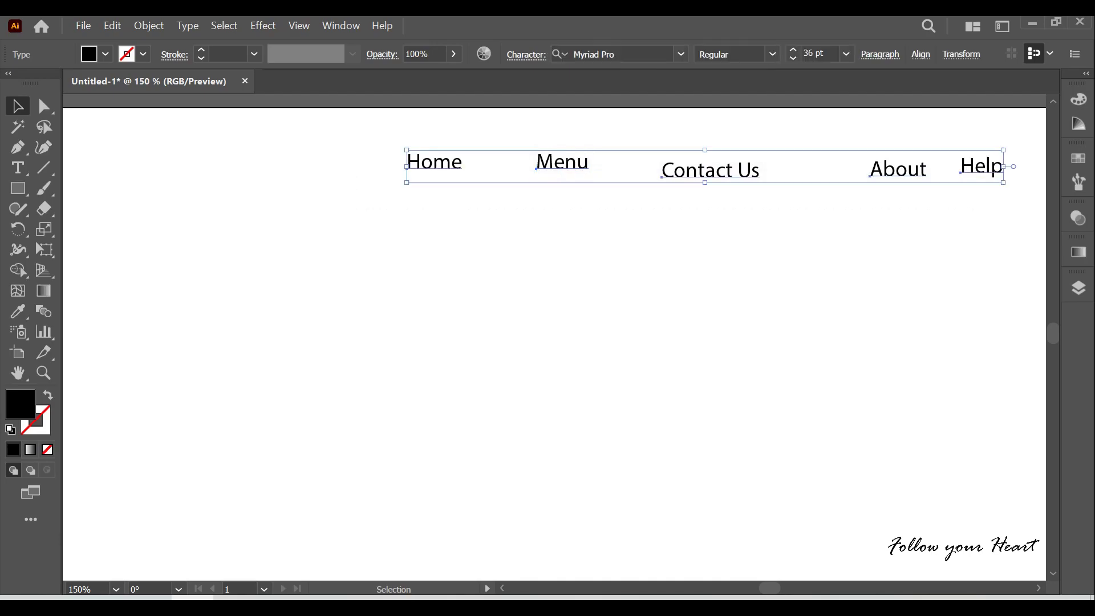
click(921, 53)
click(883, 102)
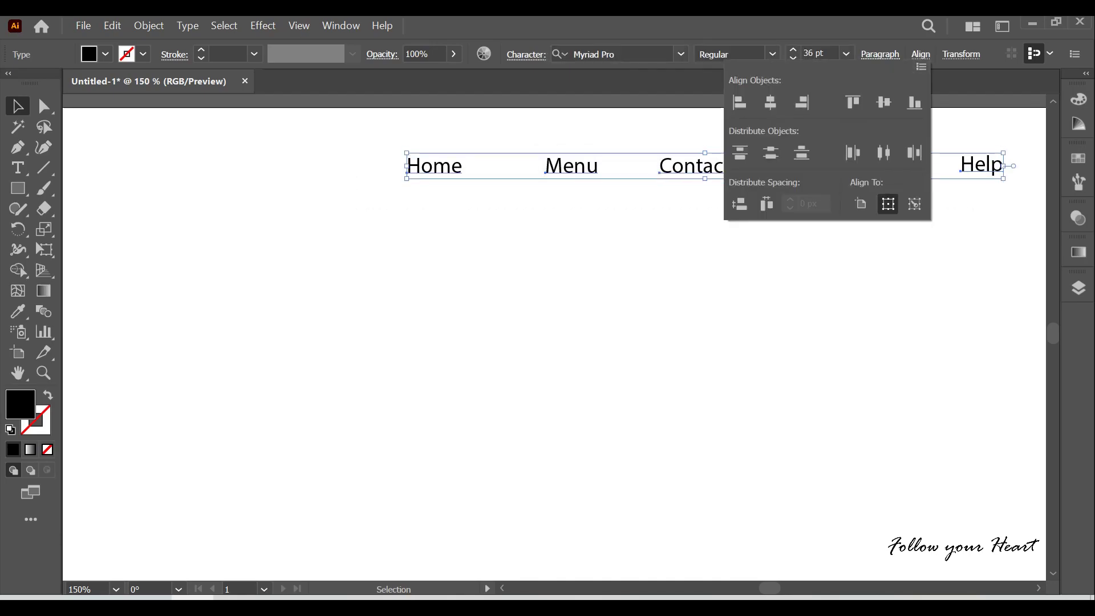
key(ctrl+shift+a)
key(ctrl+minus)
mouse_move(633, 158)
mouse_down()
mouse_move(697, 171)
mouse_move(711, 163)
mouse_move(704, 147)
mouse_up()
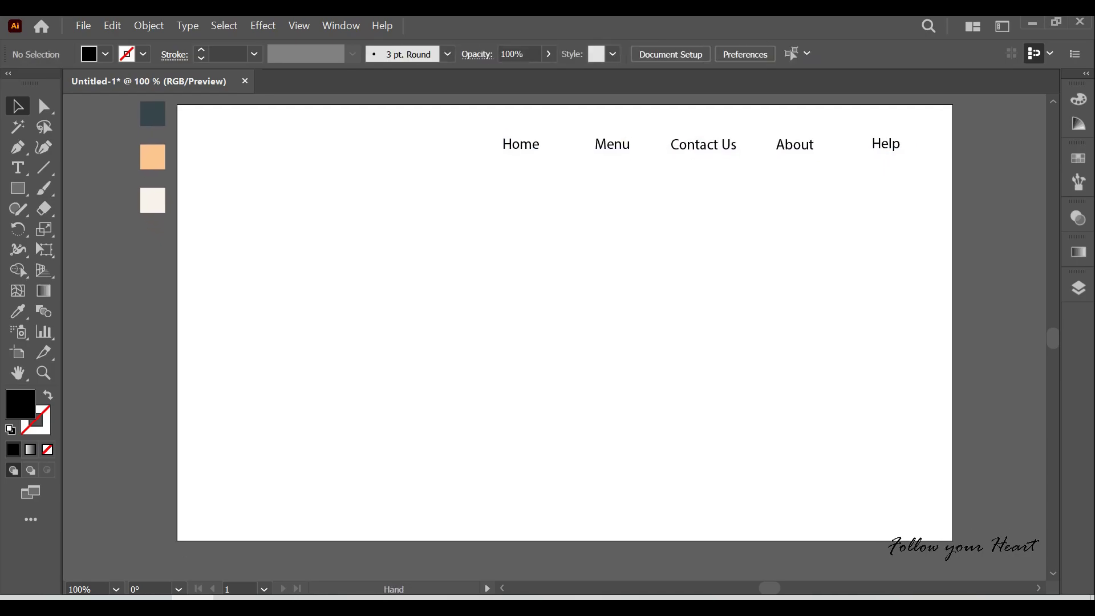
- Type the EXPLORE THE / WORLD headline at the left and enlarge it to about 106 pt
key(t)
click(246, 227)
text(EXPLORE THE WORLD)
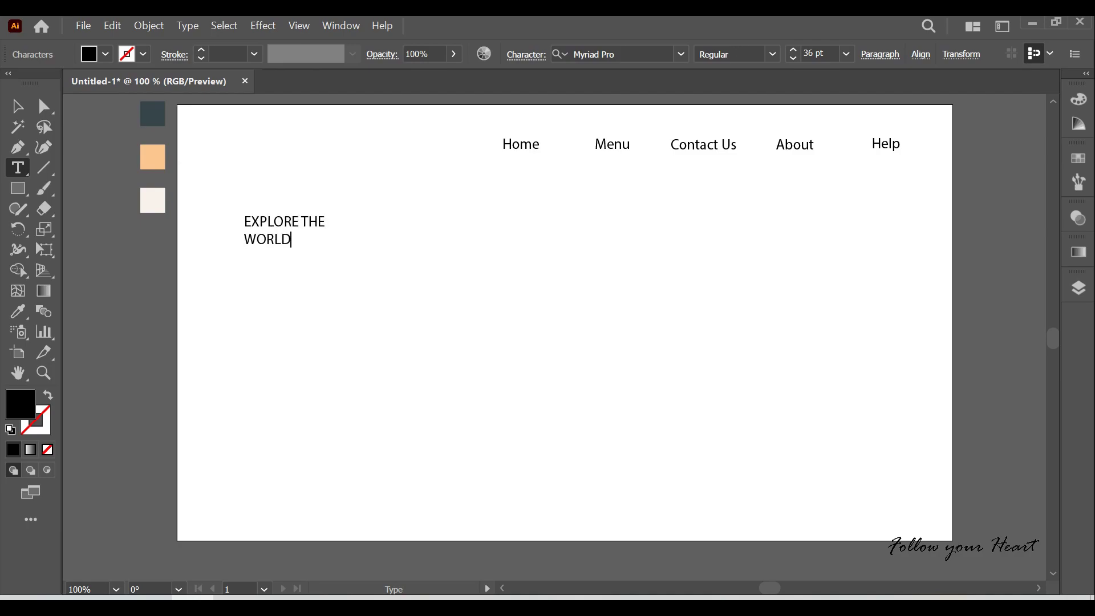
key(Escape)
drag(327, 249, 483, 311)
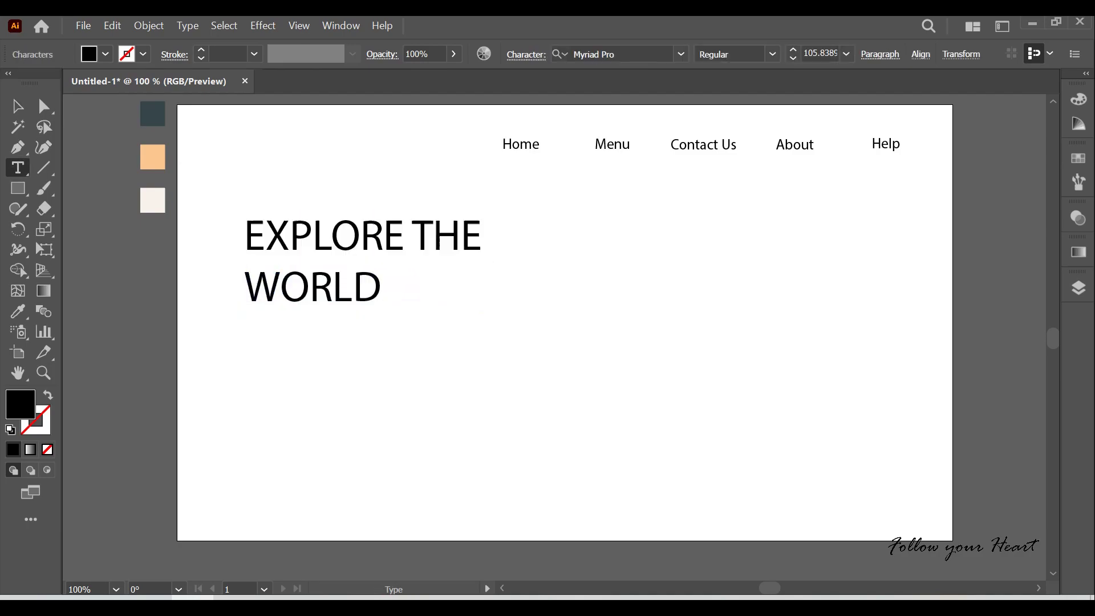
mouse_move(245, 225)
mouse_down()
mouse_move(485, 251)
mouse_move(381, 302)
mouse_up()
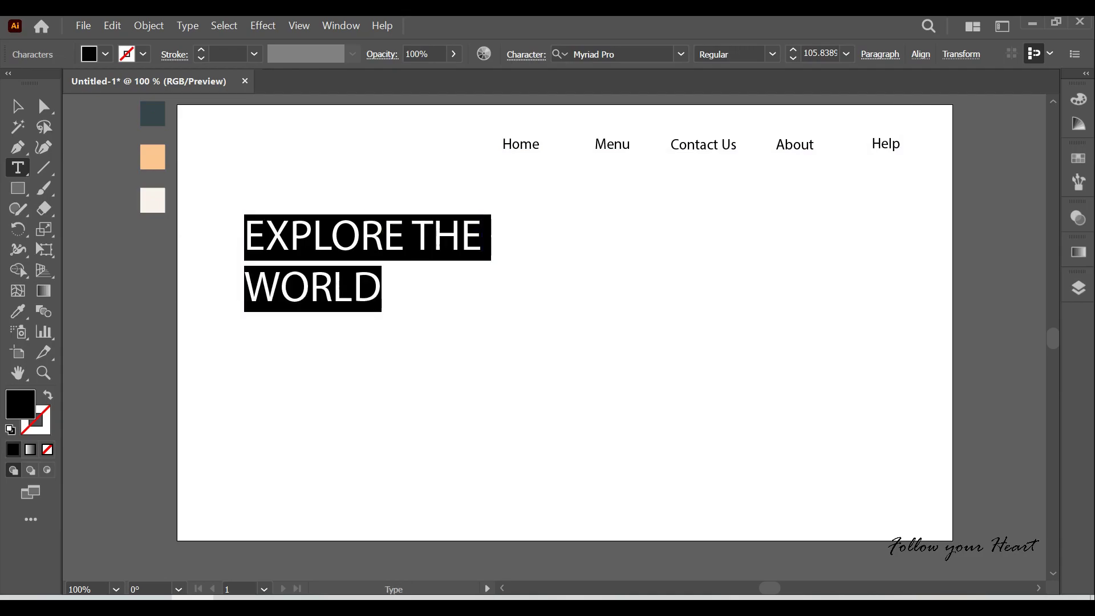
- Set the headline to News706 BT Bold, previewing other fonts without changing it
click(681, 54)
click(636, 254)
key(Escape)
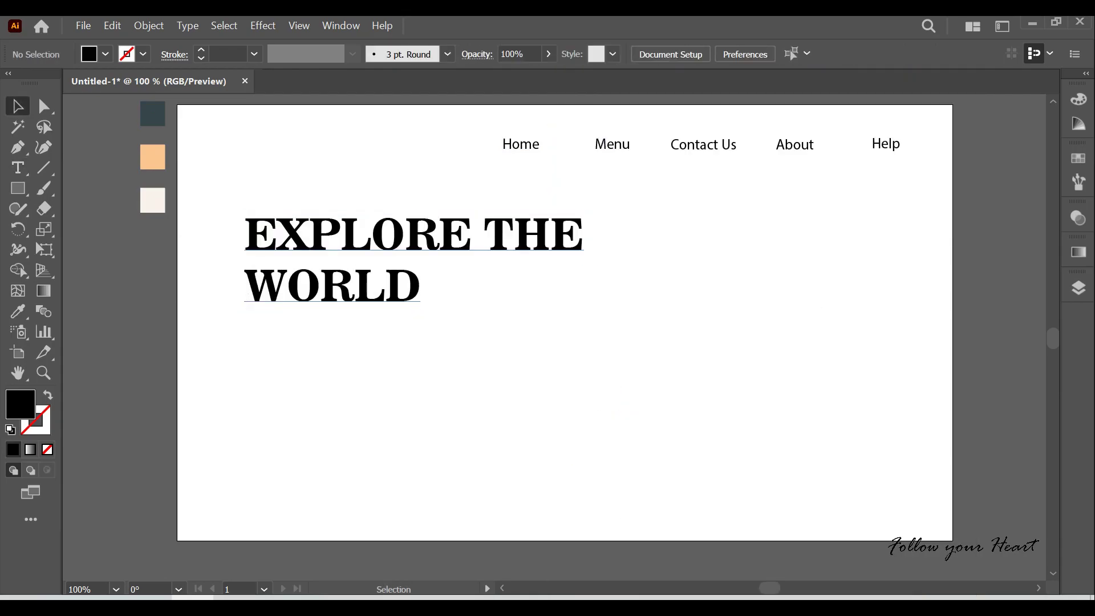
click(342, 257)
double_click(342, 257)
drag(218, 257, 513, 256)
click(681, 54)
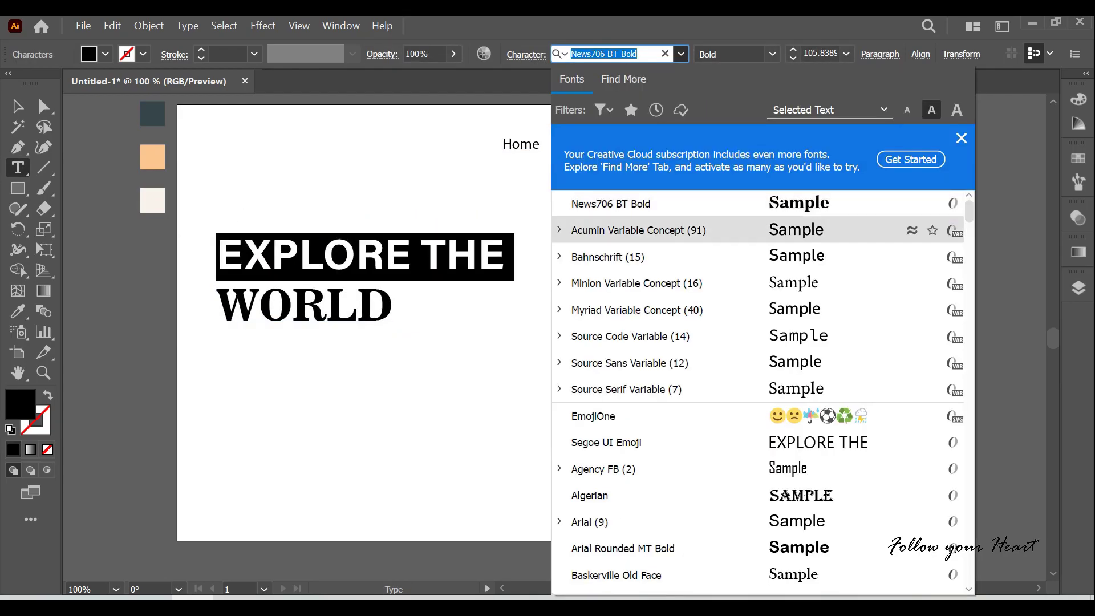
scroll(758, 216, down, 2)
scroll(758, 239, down, 2)
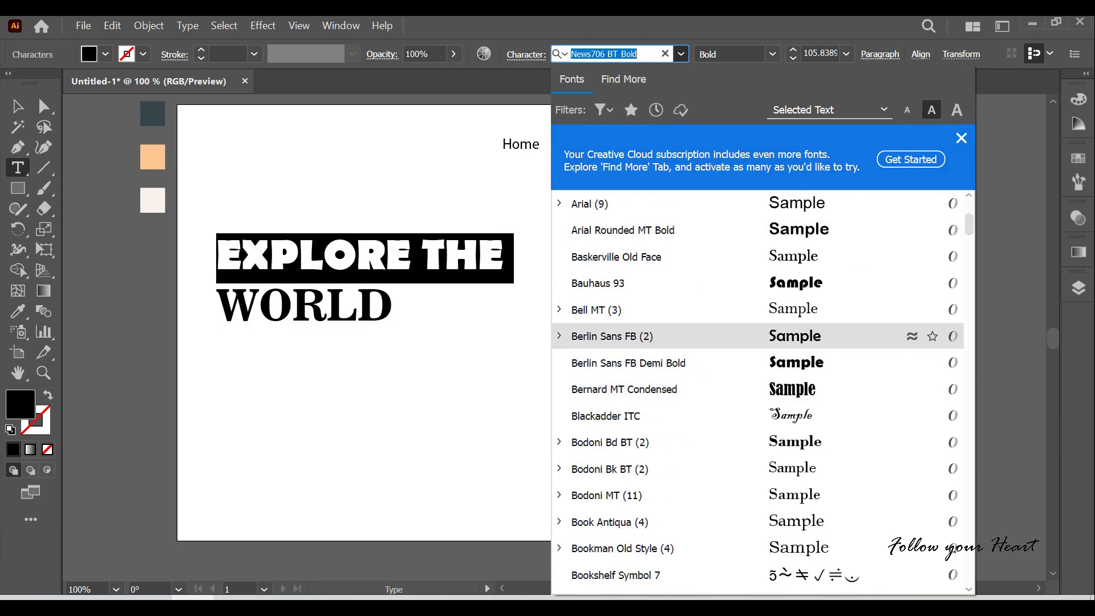
key(Escape)
key(Escape)
- Make the word WORLD 120 pt
double_click(305, 307)
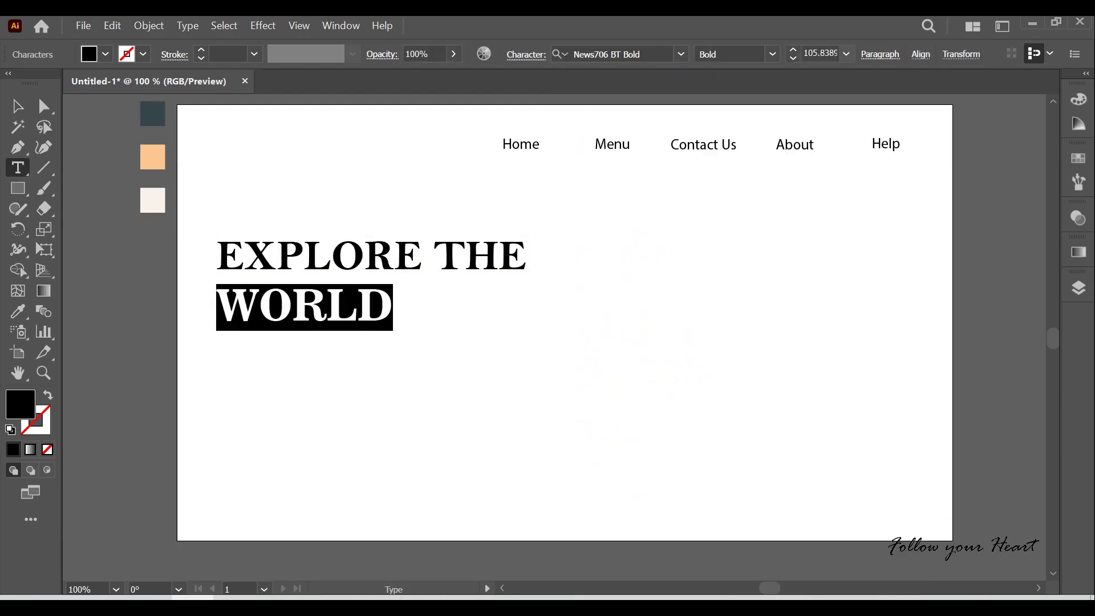
click(846, 54)
click(846, 53)
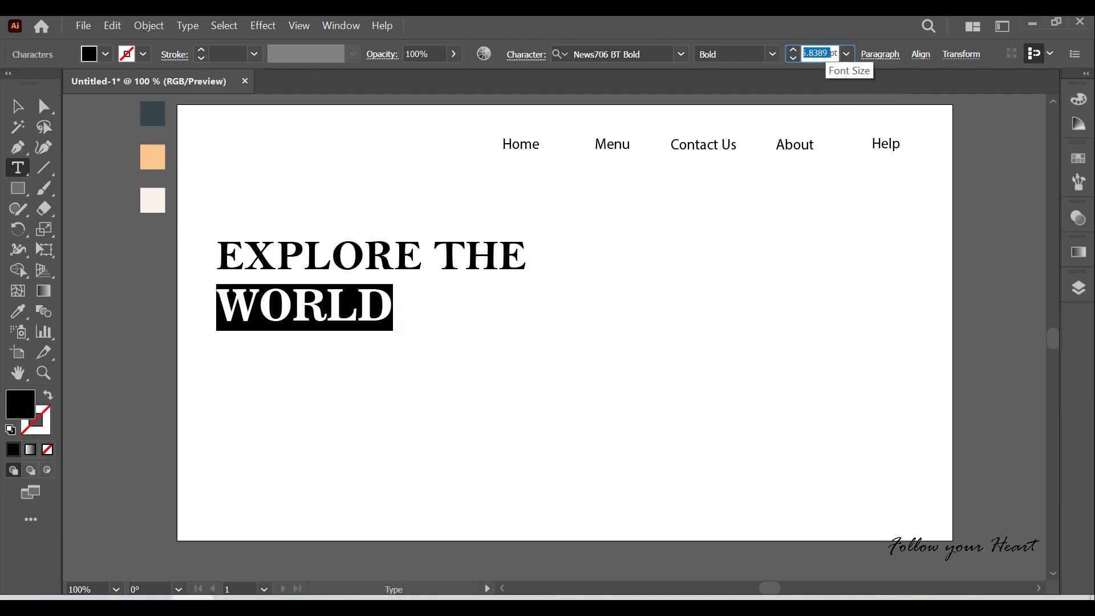
key(Return)
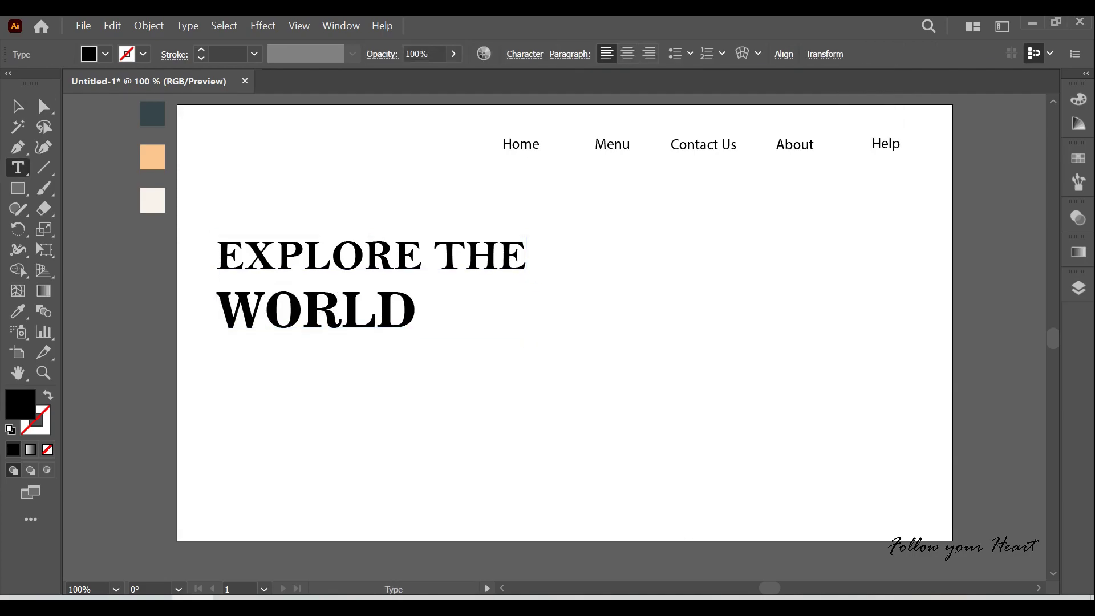
- Cut WORLD into separate text and place it just beneath EXPLORE THE
key(ctrl+x)
click(290, 391)
key(ctrl+v)
key(Escape)
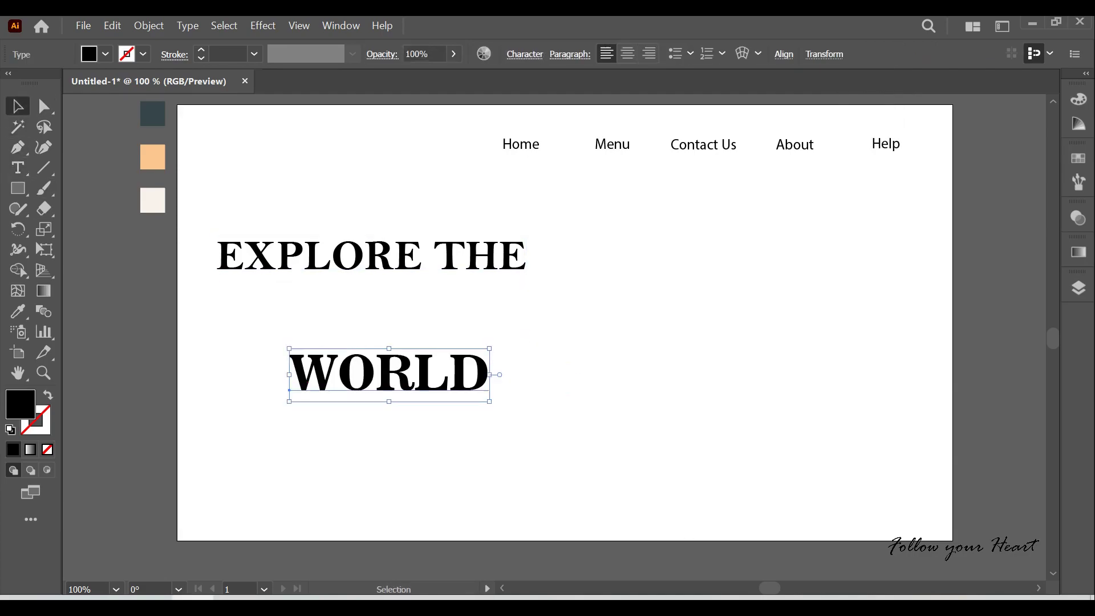
drag(378, 384, 267, 281)
drag(539, 337, 214, 233)
- Select the headline lines to check placement, then clear the selection
click(514, 273)
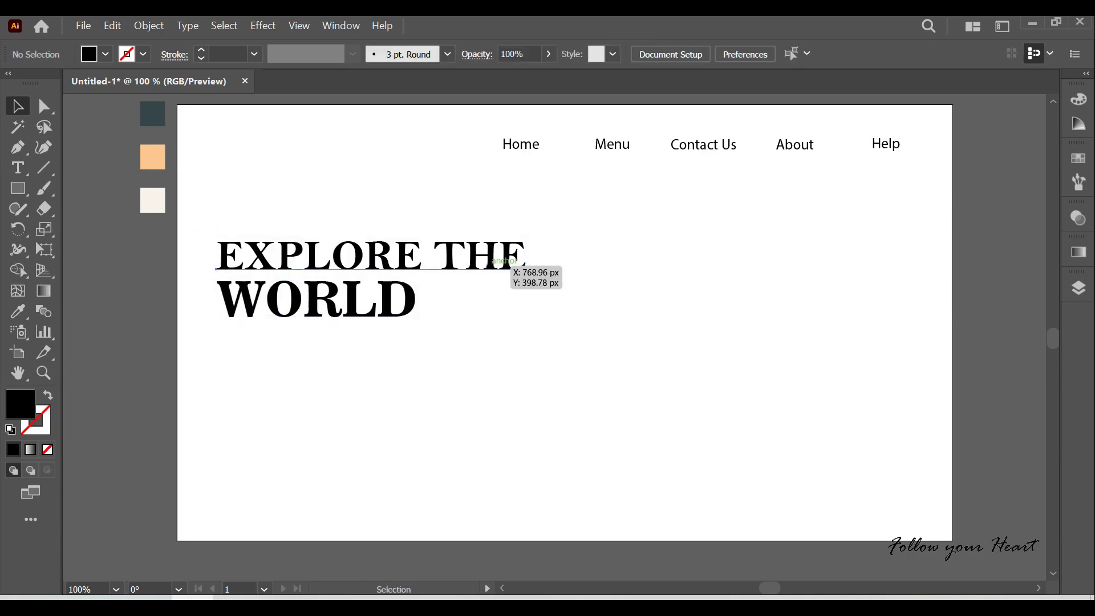
click(510, 323)
drag(511, 323, 216, 233)
drag(471, 354, 432, 295)
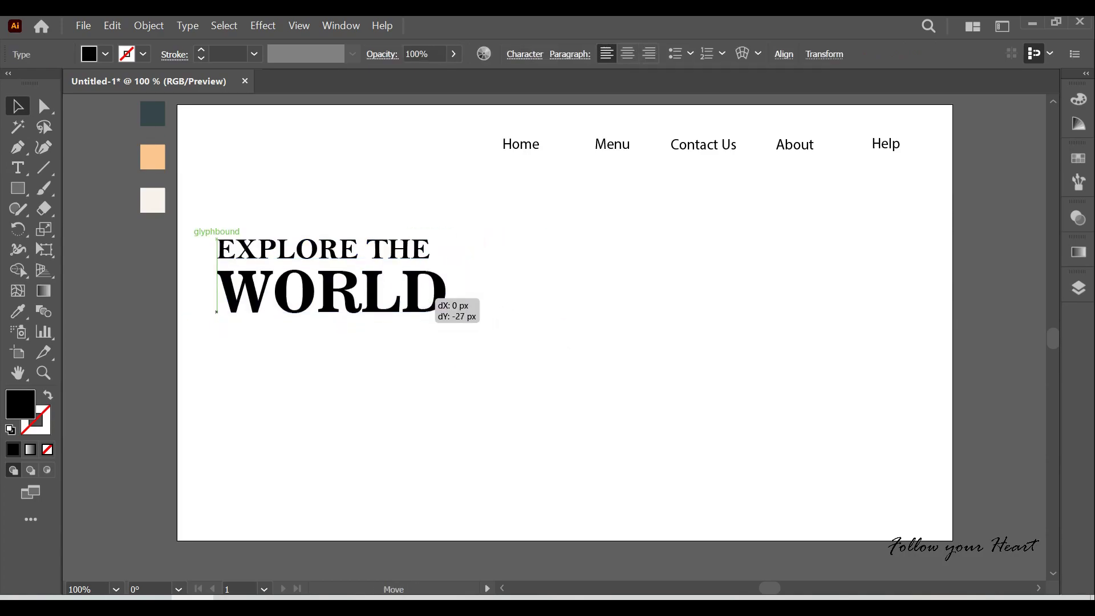
key(t)
key(Escape)
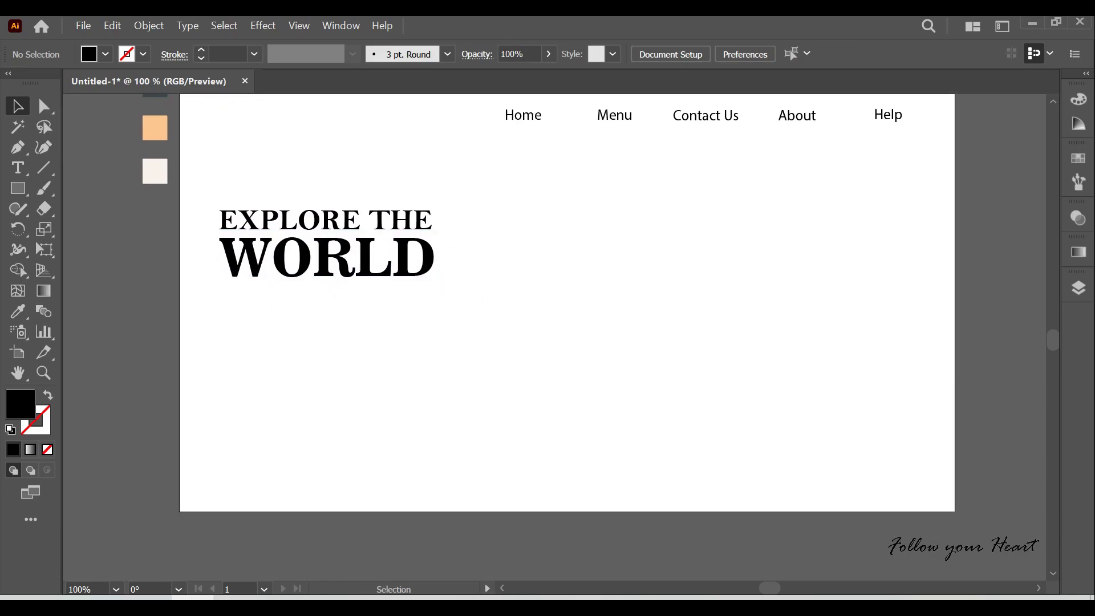
scroll(568, 314, down, 1)
- Add a Lorem ipsum paragraph below the headline in Source Code Variable Regular
drag(223, 293, 418, 460)
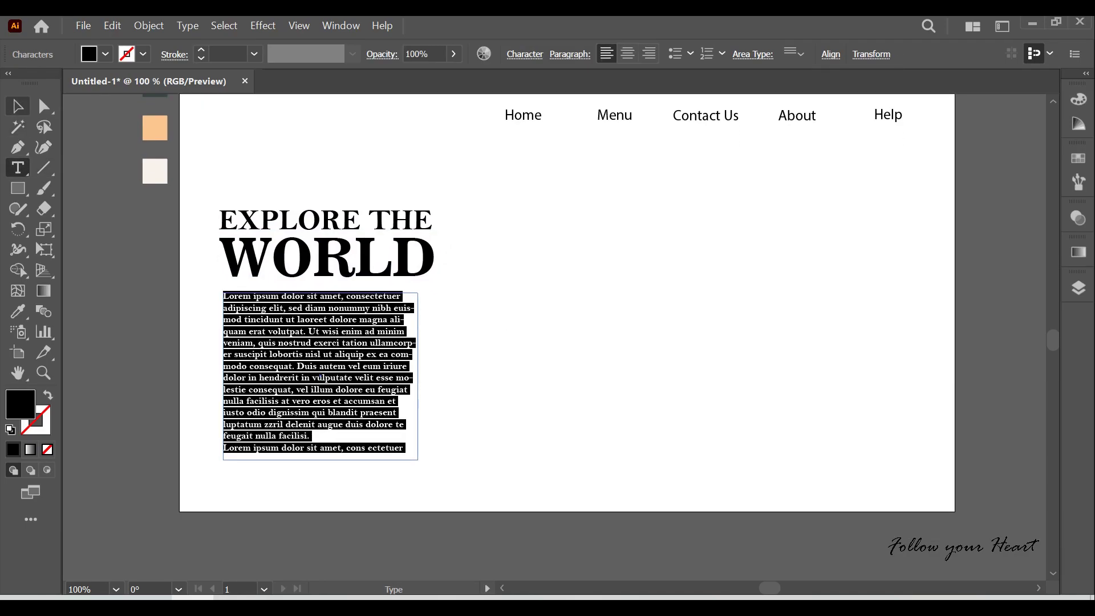
click(319, 377)
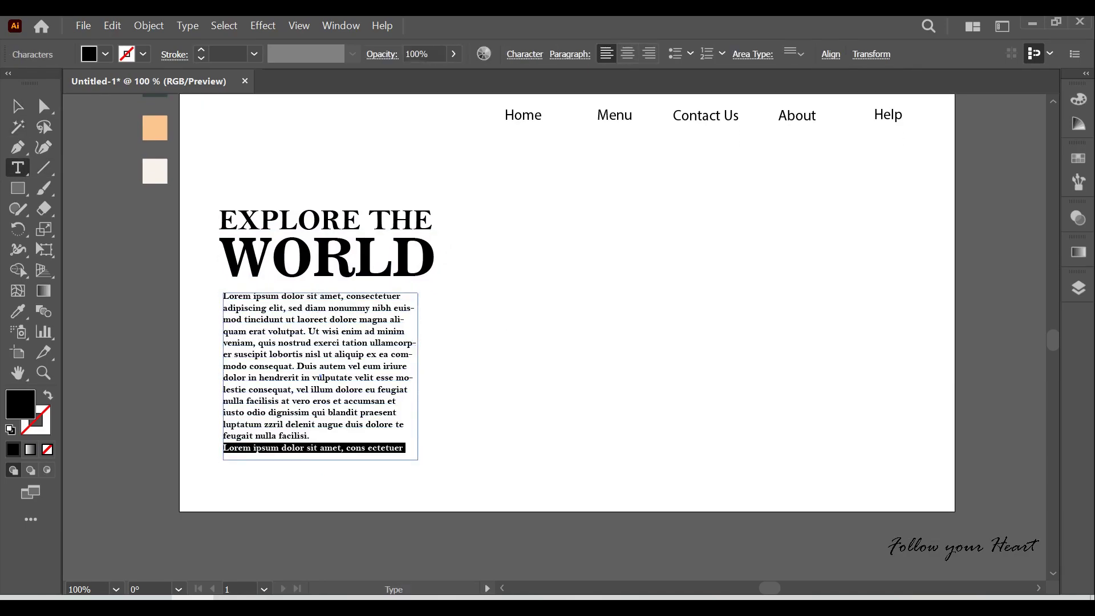
key(ctrl+a)
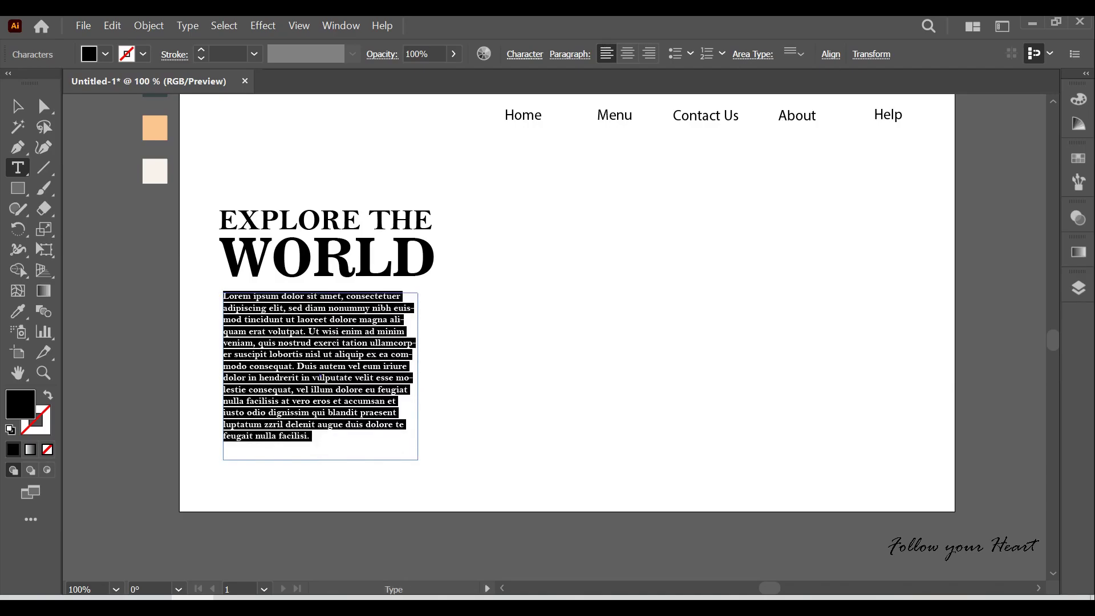
click(525, 54)
click(531, 82)
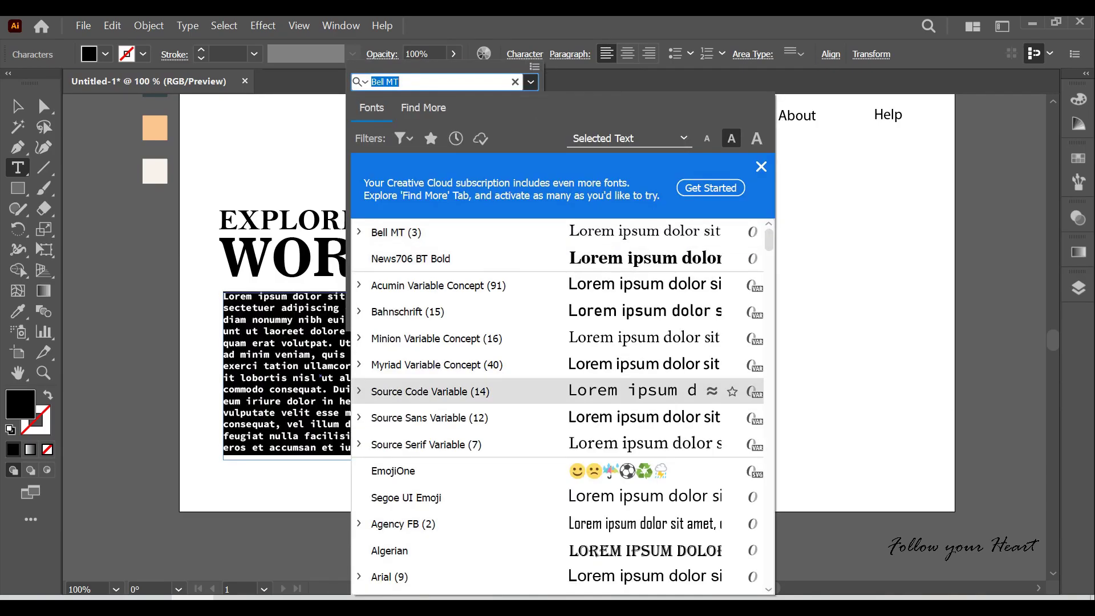
click(427, 391)
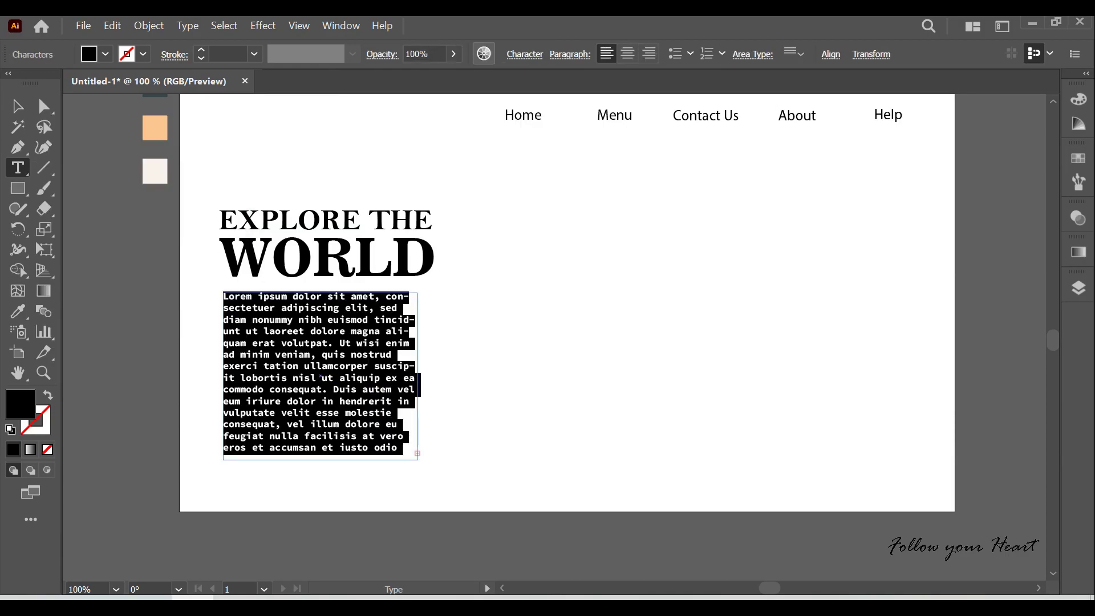
click(509, 105)
click(376, 122)
key(Escape)
key(Escape)
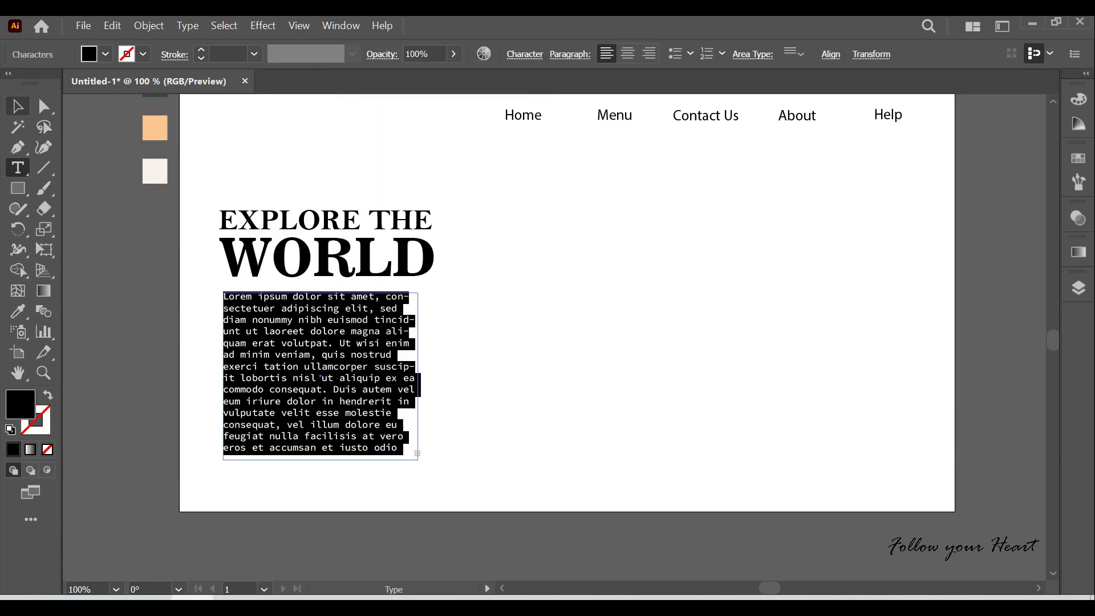
- Trim the paragraph by deleting everything from consequat, to the end
key(ctrl+shift+a)
click(320, 371)
double_click(319, 370)
drag(403, 447, 276, 425)
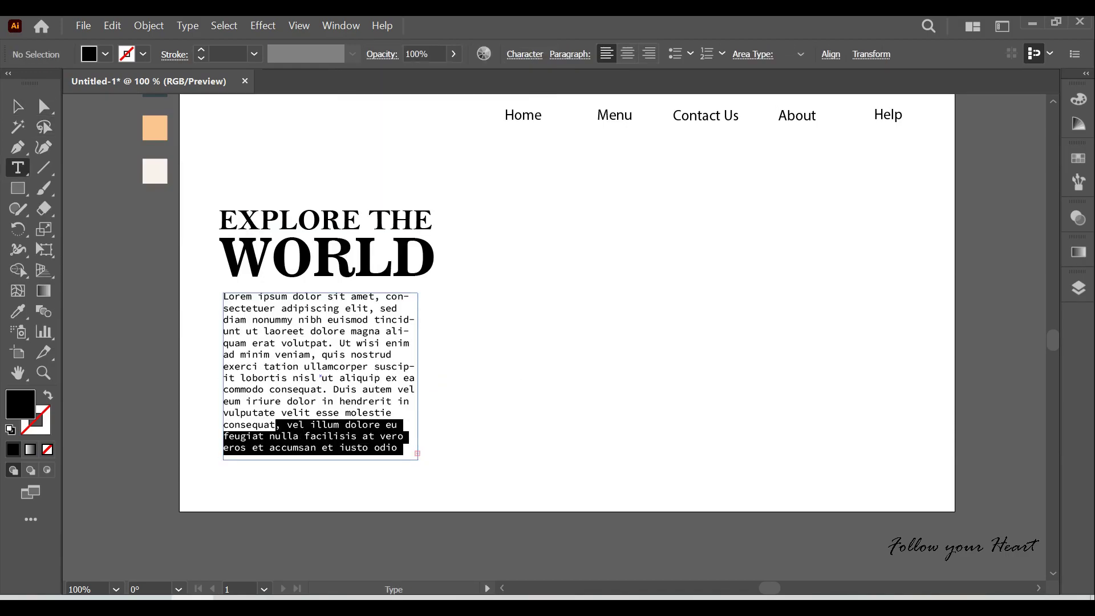
key(BackSpace)
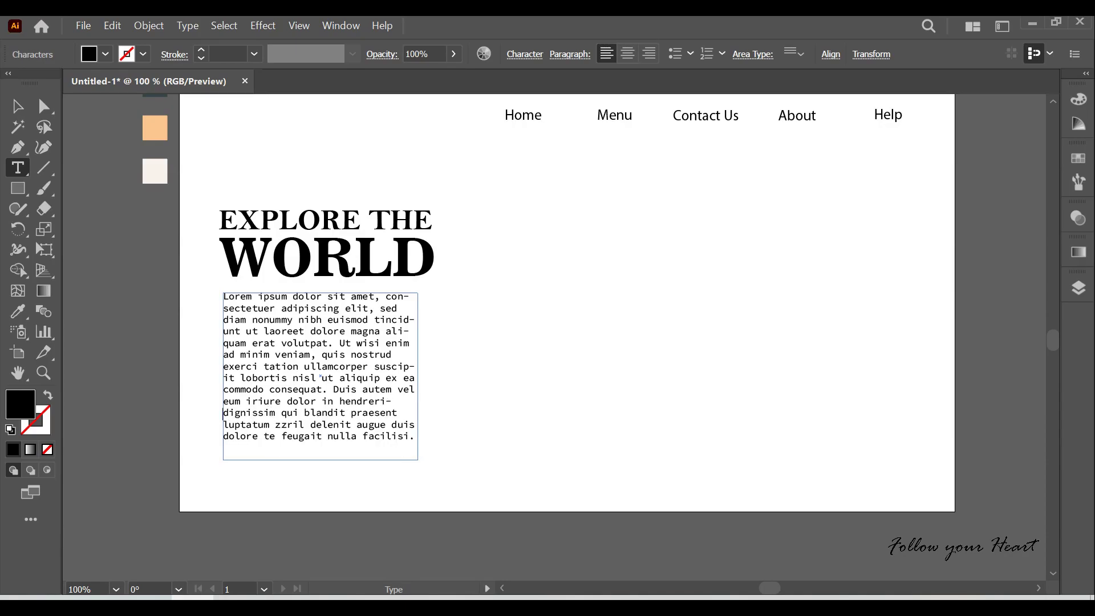
key(BackSpace)
key(BackSpace)
key(BackSpace)
key(BackSpace)
key(BackSpace)
key(BackSpace)
key(BackSpace)
key(BackSpace)
key(BackSpace)
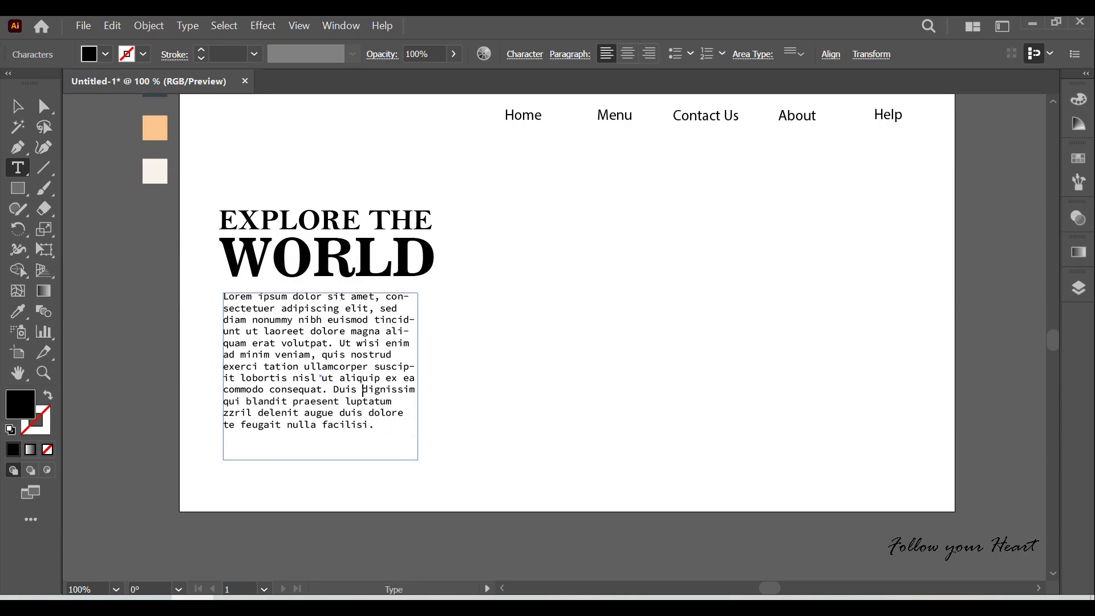
key(BackSpace)
key(BackSpace)
key(BackSpace)
key(BackSpace)
key(BackSpace)
key(BackSpace)
key(BackSpace)
key(BackSpace)
key(BackSpace)
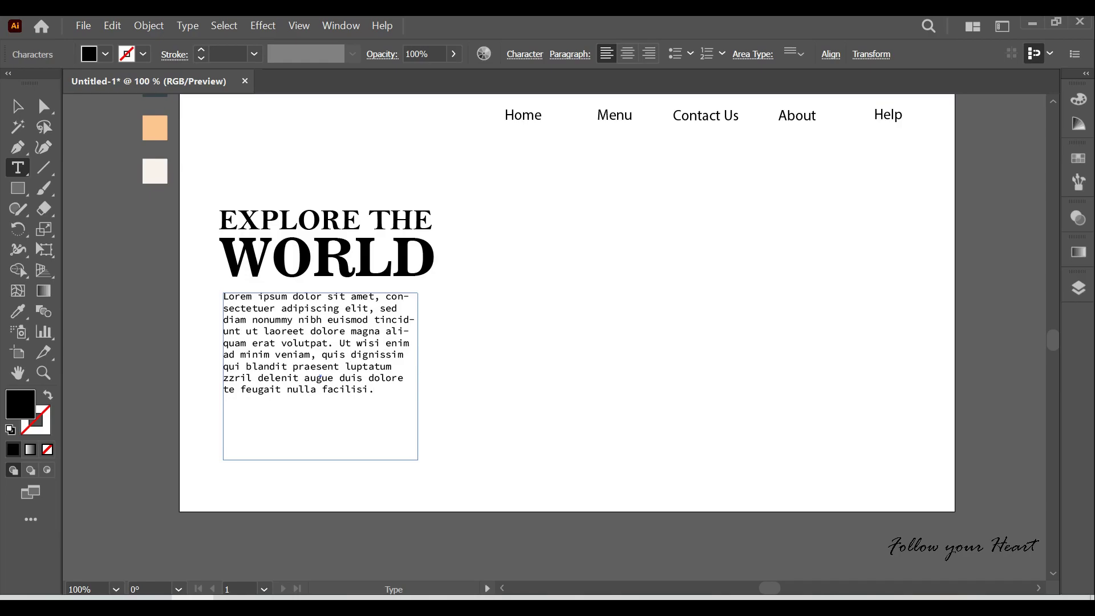
key(Escape)
- Widen the paragraph box so its lines run longer
drag(418, 373, 435, 373)
click(320, 343)
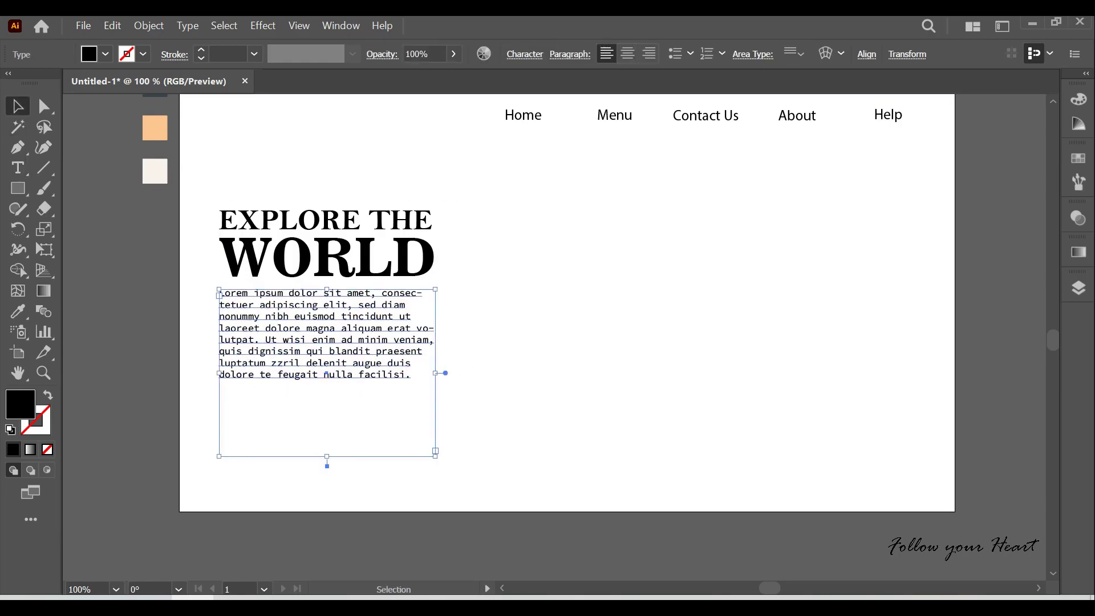
key(ctrl+shift+a)
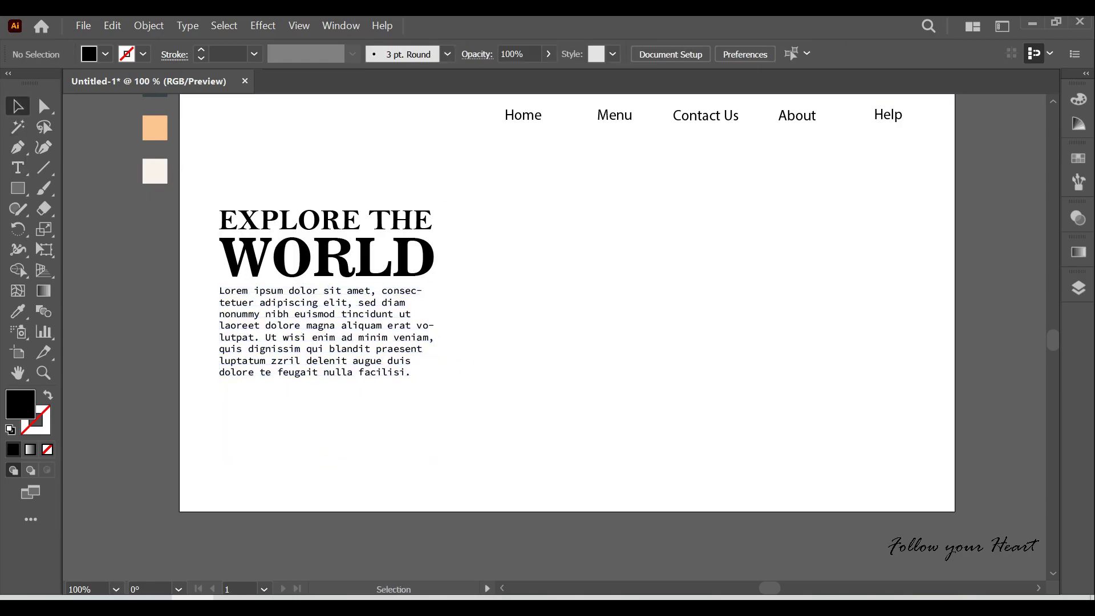
key(ctrl+1)
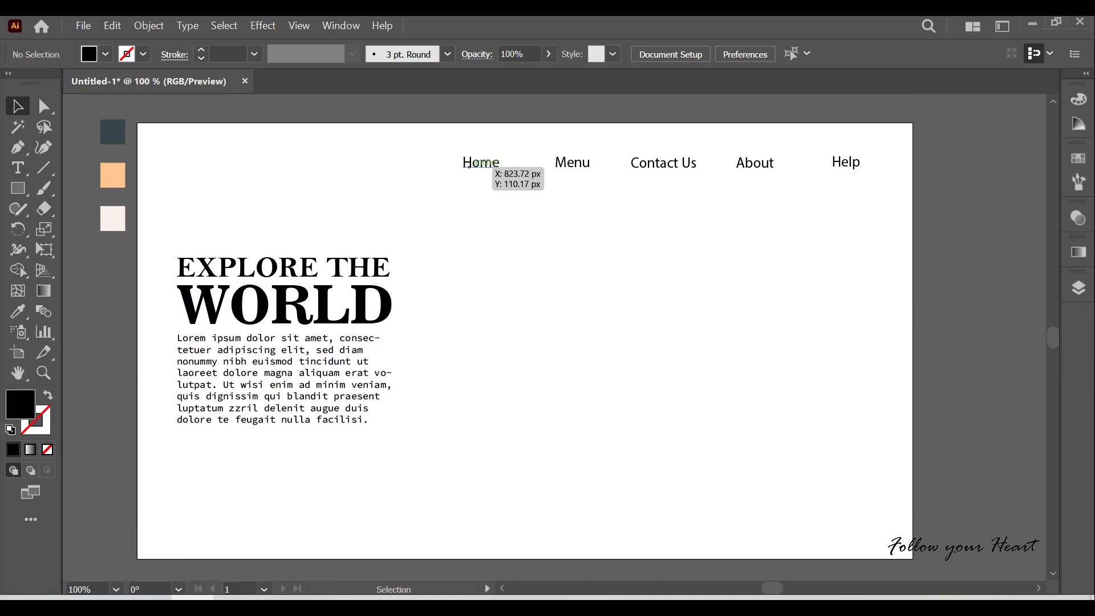
- Move the nav links group about 216 px left
click(468, 165)
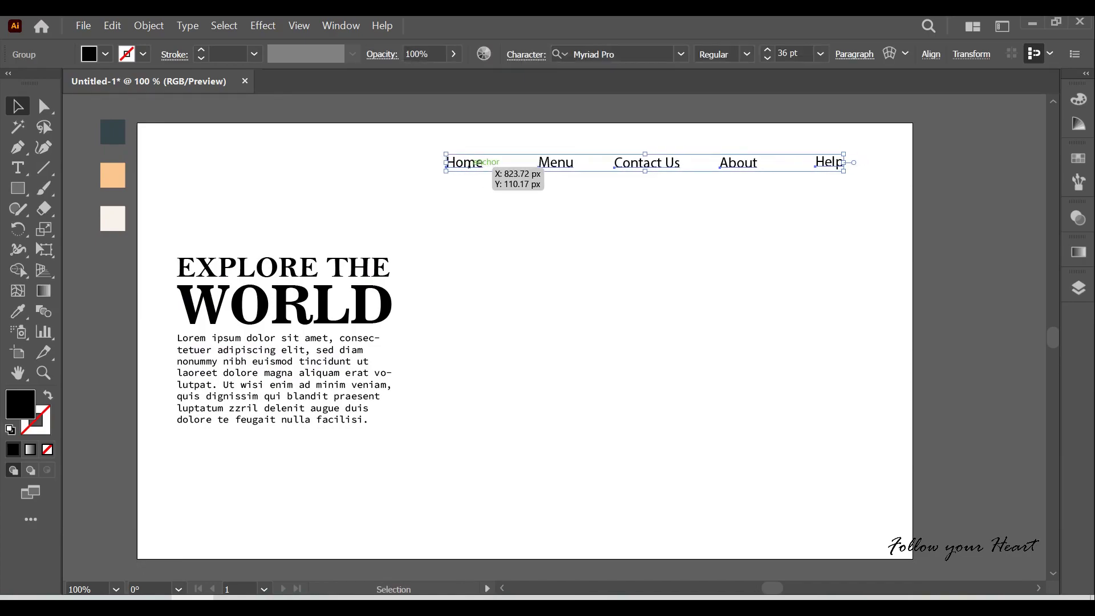
shift+click(469, 165)
drag(469, 165, 346, 164)
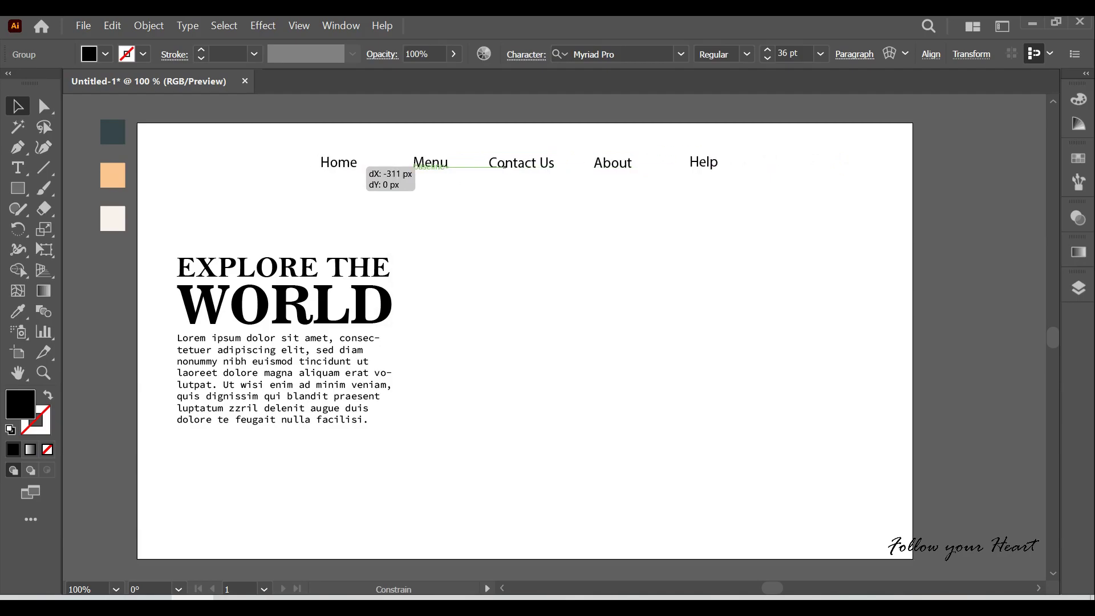
- Shift the paragraph slightly right and make its box narrower
click(571, 256)
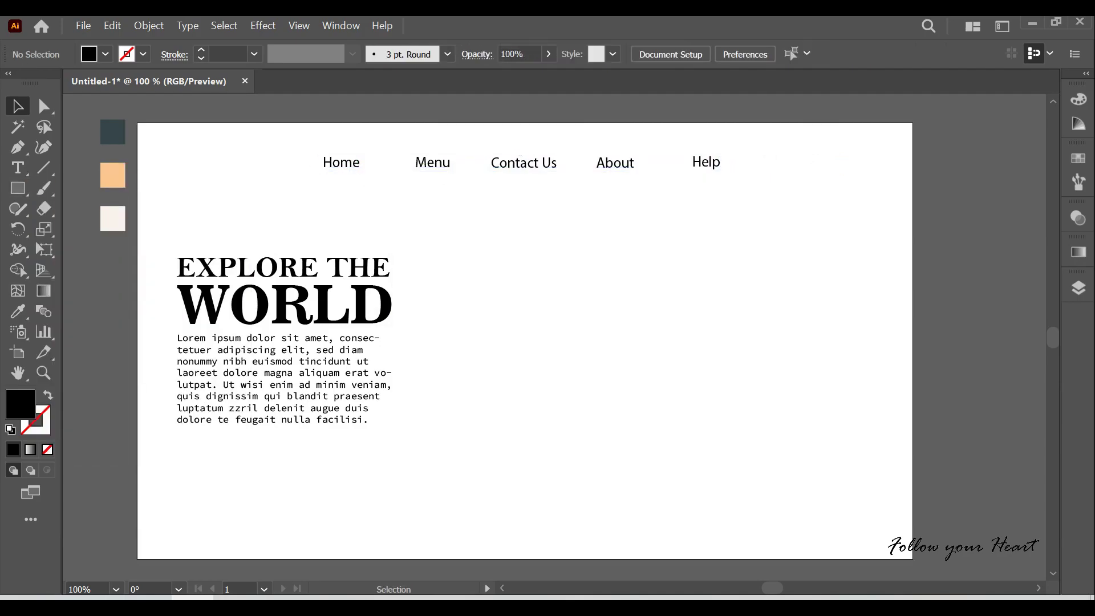
click(285, 377)
drag(286, 376, 296, 376)
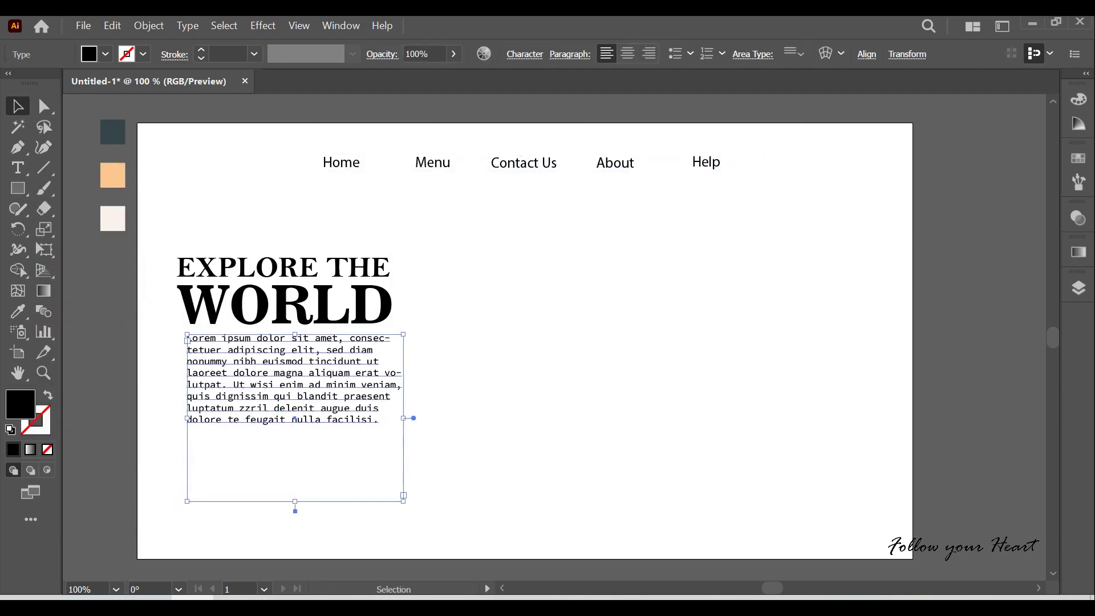
drag(403, 418, 391, 418)
key(ctrl+shift+a)
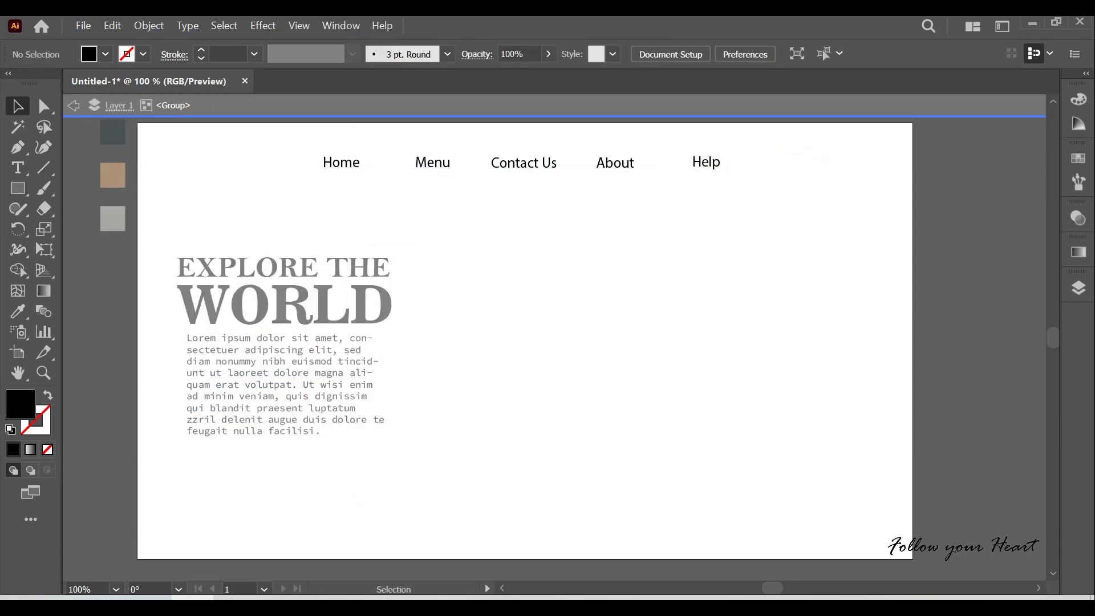
- Paste a copy of Help at the nav bar's right end and retype it as Search
key(ctrl+v)
drag(551, 337, 827, 162)
double_click(822, 163)
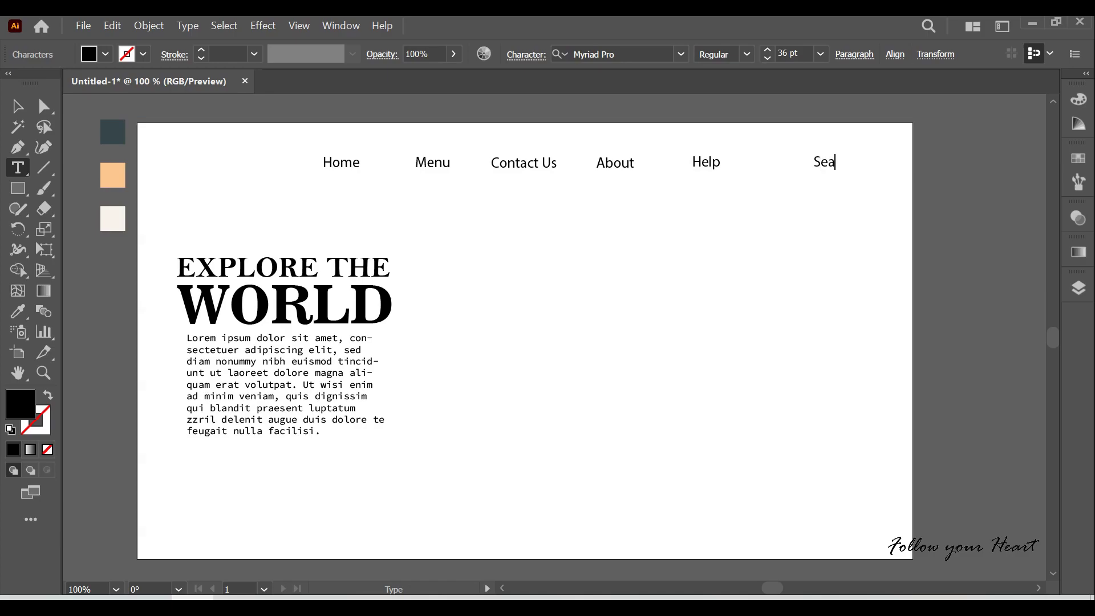
key(Escape)
- Vertically centre all nav links on one line and pan to empty canvas
drag(308, 143, 867, 176)
click(895, 54)
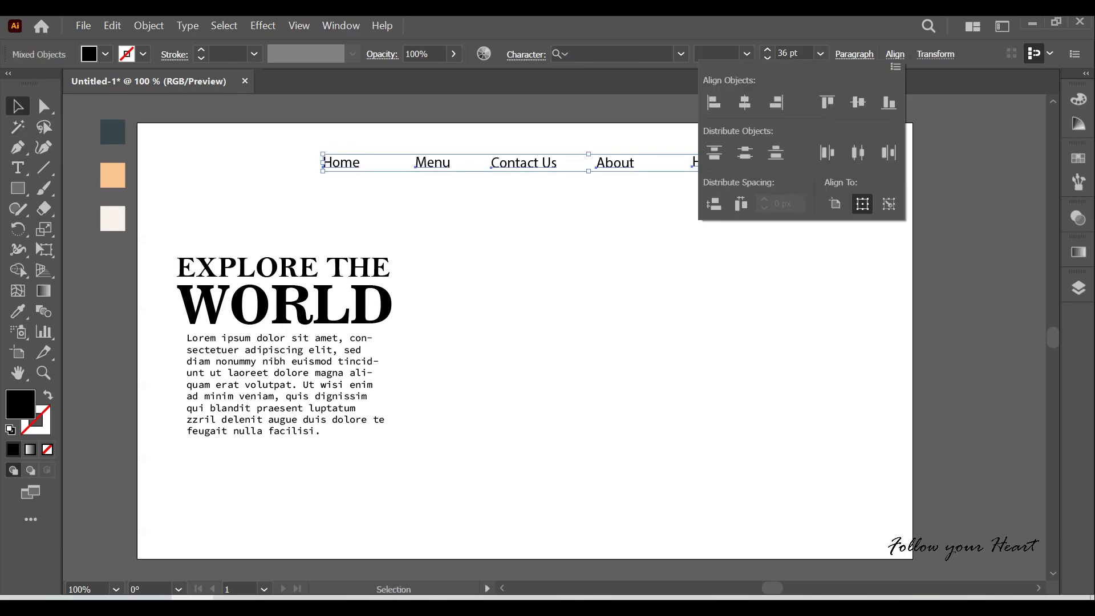
click(858, 102)
key(ctrl+shift+a)
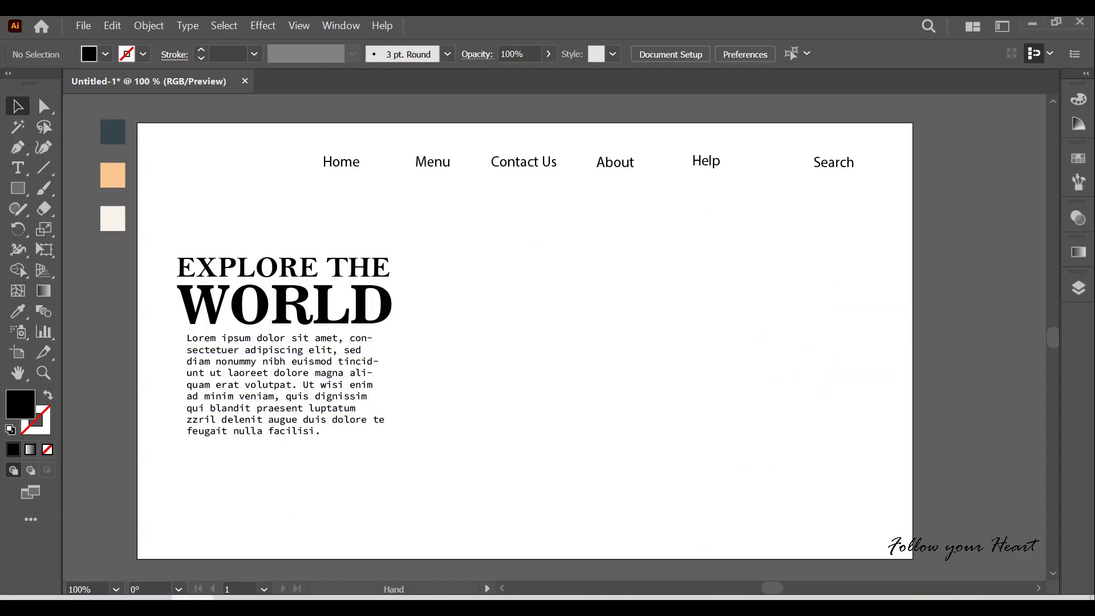
drag(342, 342, 1035, 260)
- Paste the purple paint splash, Image Trace and Expand it, then ungroup
key(ctrl+v)
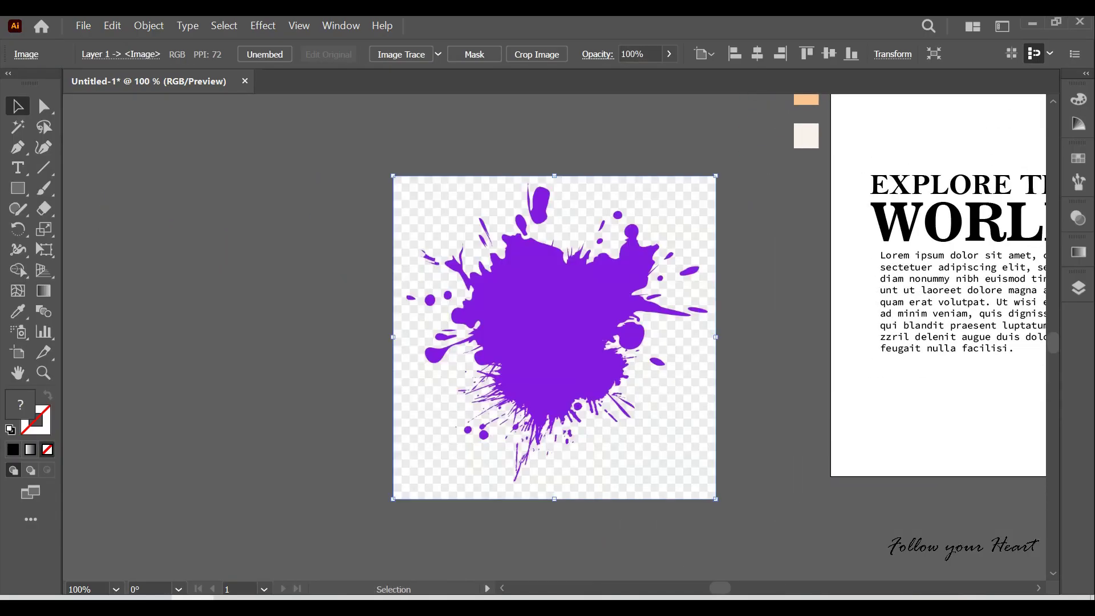
click(438, 54)
click(488, 112)
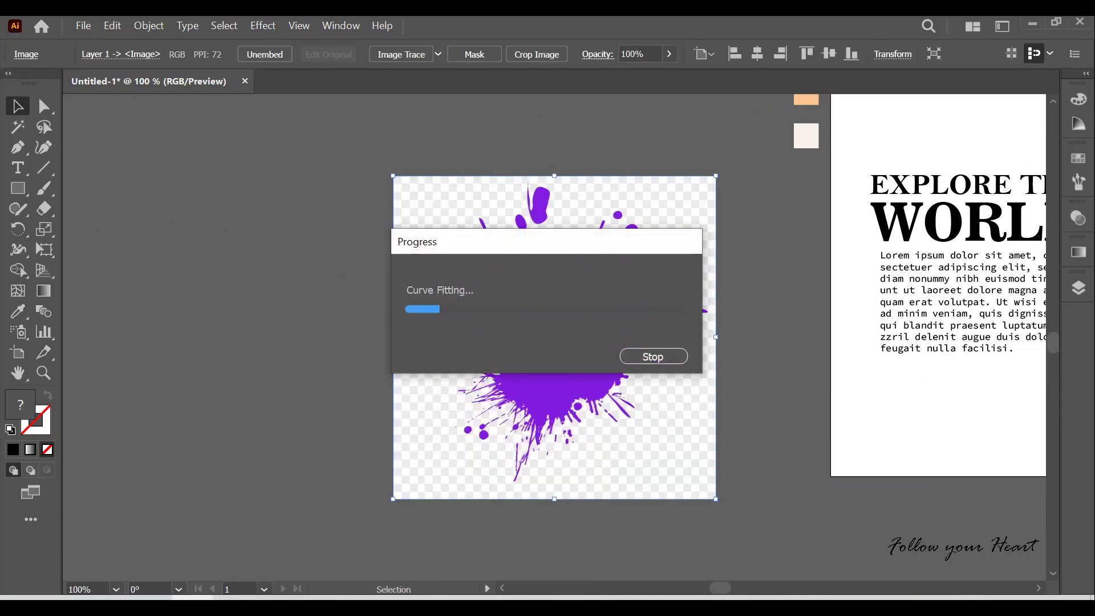
click(434, 54)
right_click(522, 343)
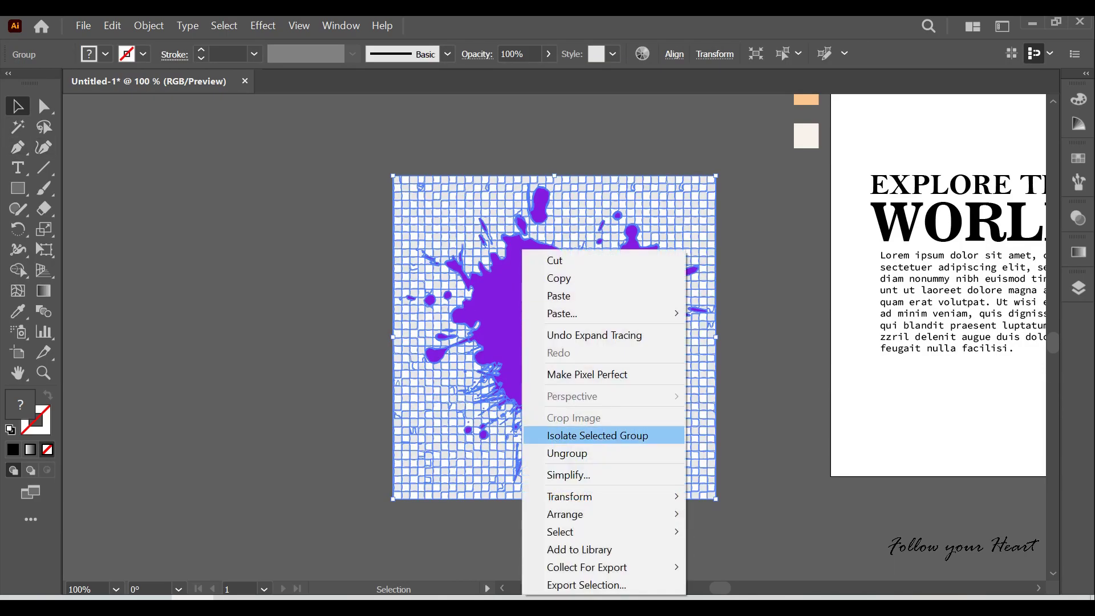
click(561, 452)
- Separate the splash from the grey checker-grid trace and delete the grid
key(y)
click(574, 254)
right_click(580, 197)
click(613, 382)
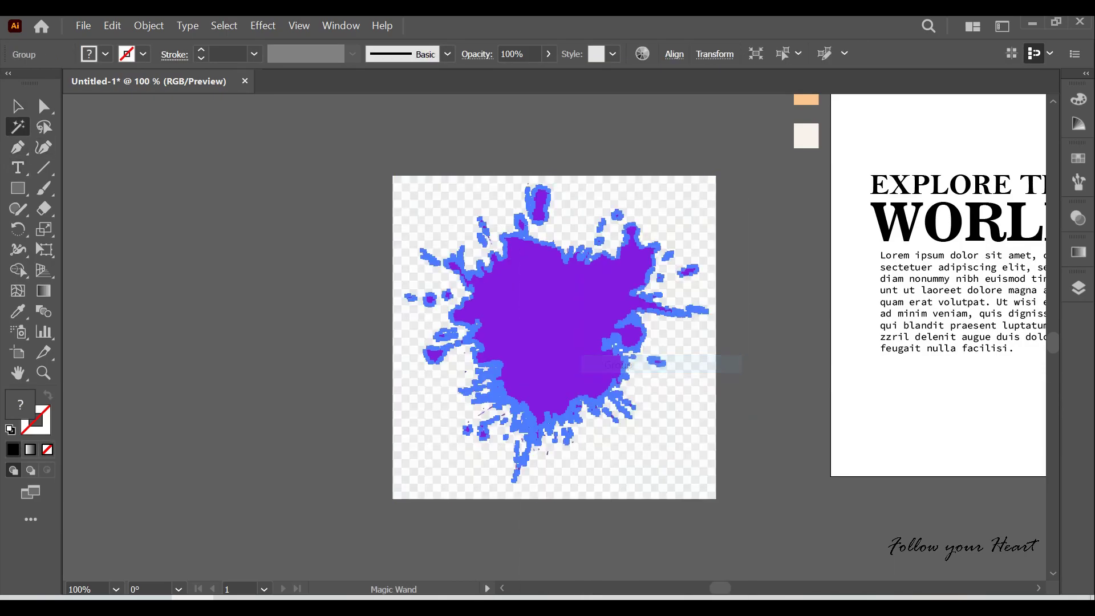
key(v)
mouse_move(525, 330)
mouse_down()
mouse_move(183, 297)
mouse_move(844, 342)
mouse_up()
click(433, 205)
key(Delete)
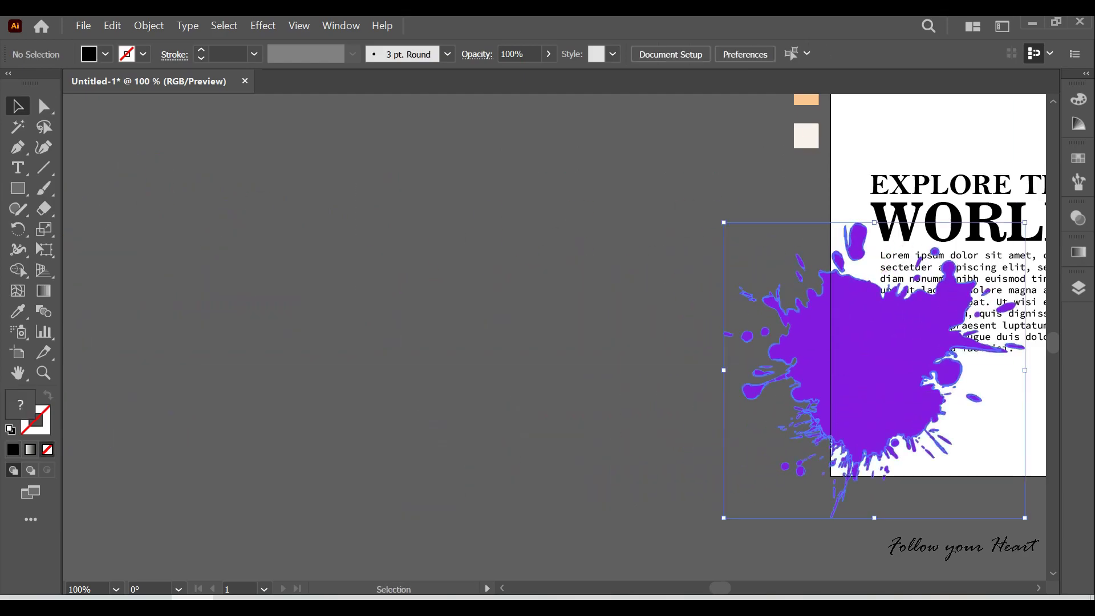
- Move the splash onto the artboard with white fill and dark outline, and place the hiker photo
scroll(548, 342, right, 10)
drag(280, 400, 685, 360)
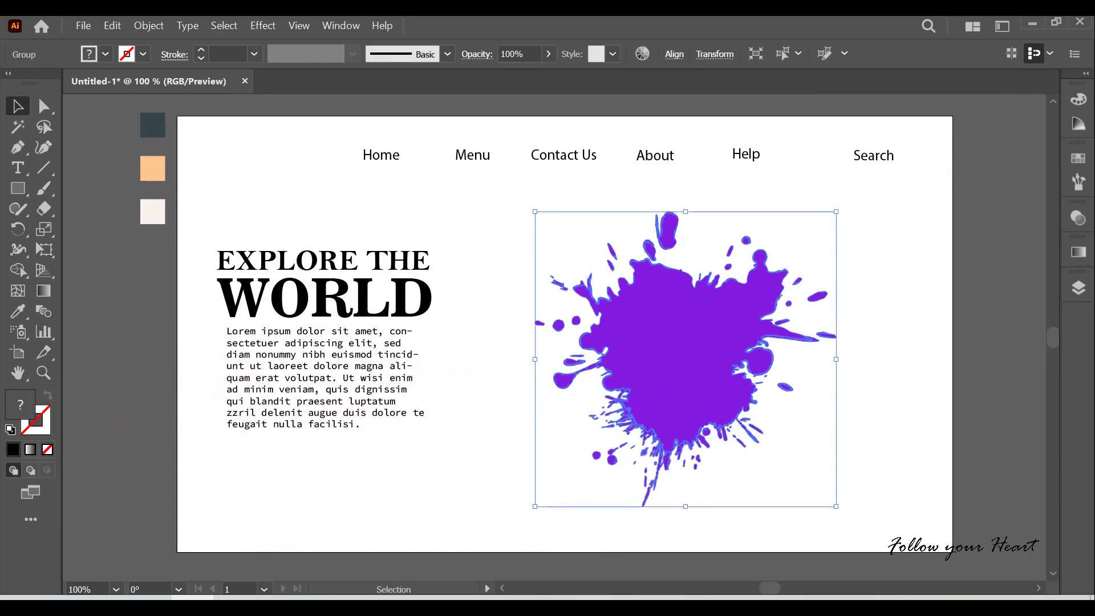
key(d)
key(ctrl+shift+a)
click(589, 329)
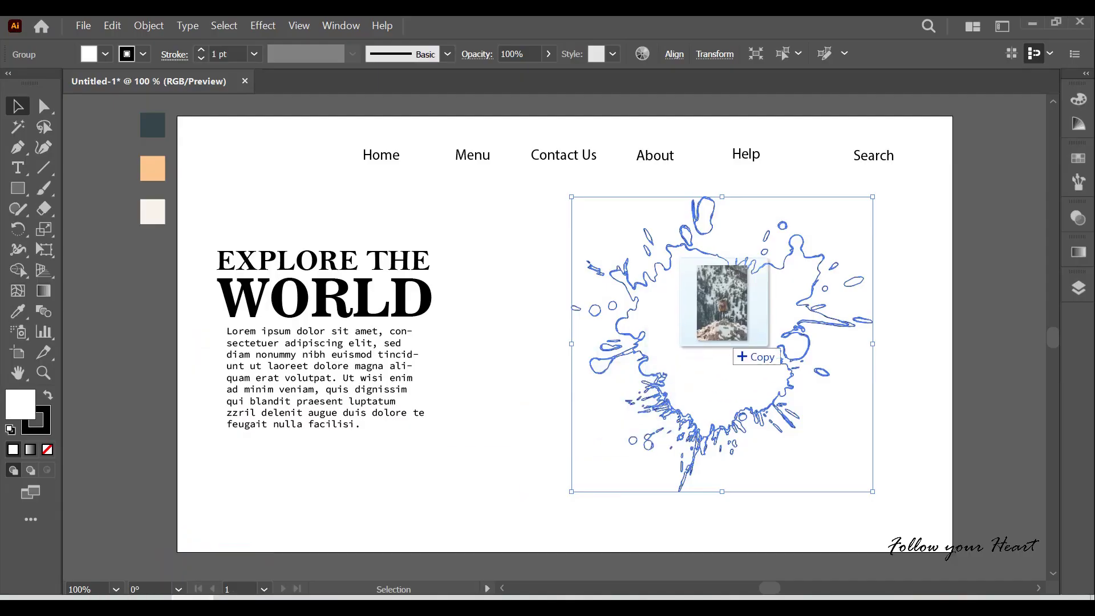
drag(220, 228, 747, 345)
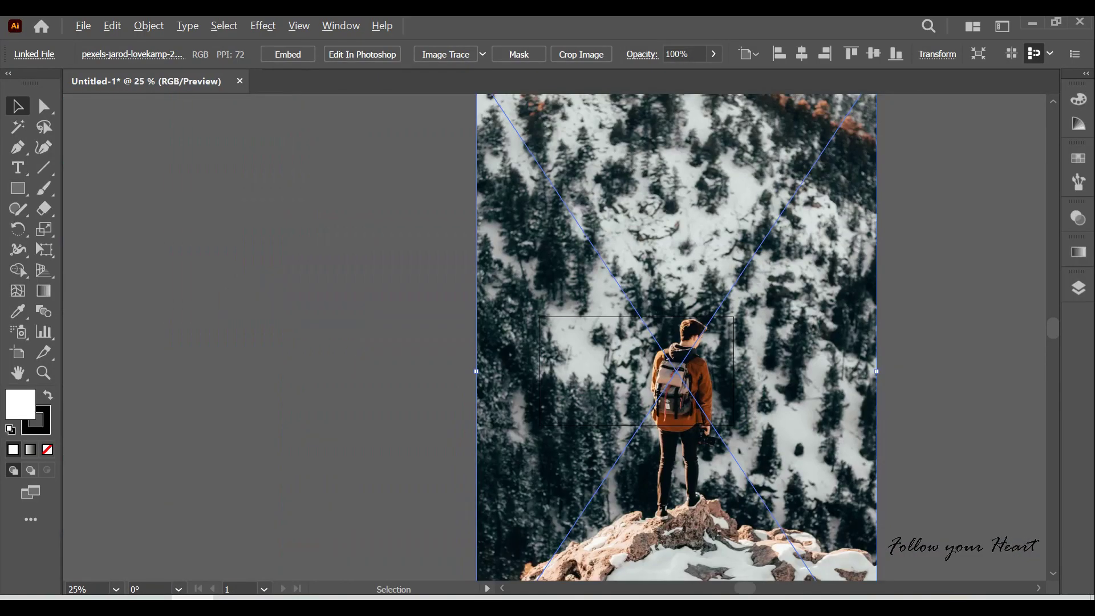
- Shrink the hiker photo onto the right side, send it behind the splash, and widen it
key(ctrl+minus)
mouse_move(776, 177)
mouse_down()
mouse_move(673, 349)
mouse_move(661, 345)
mouse_up()
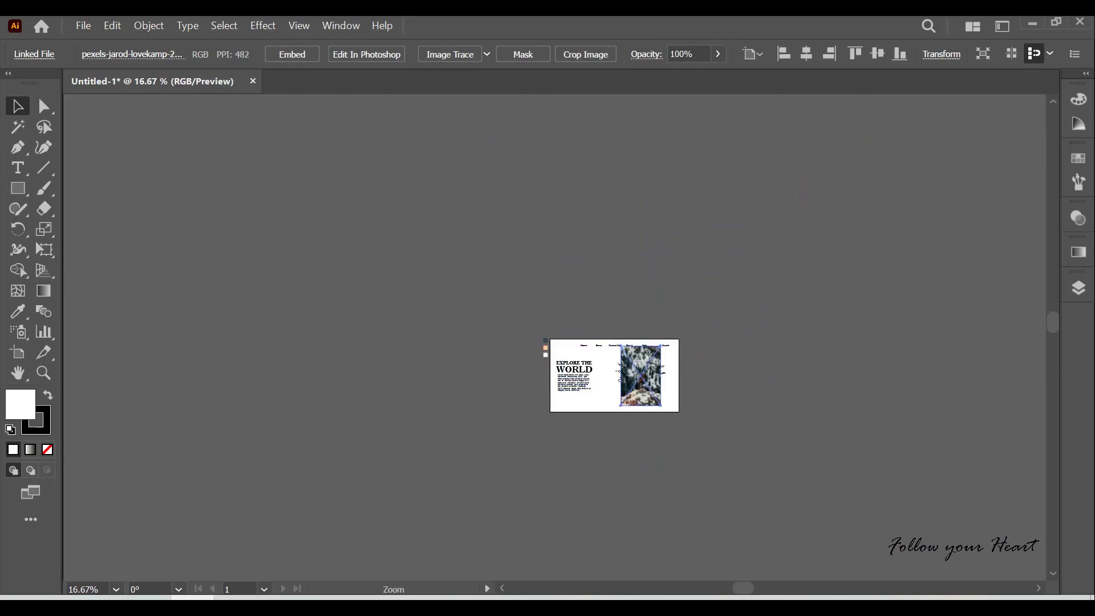
drag(623, 379, 713, 379)
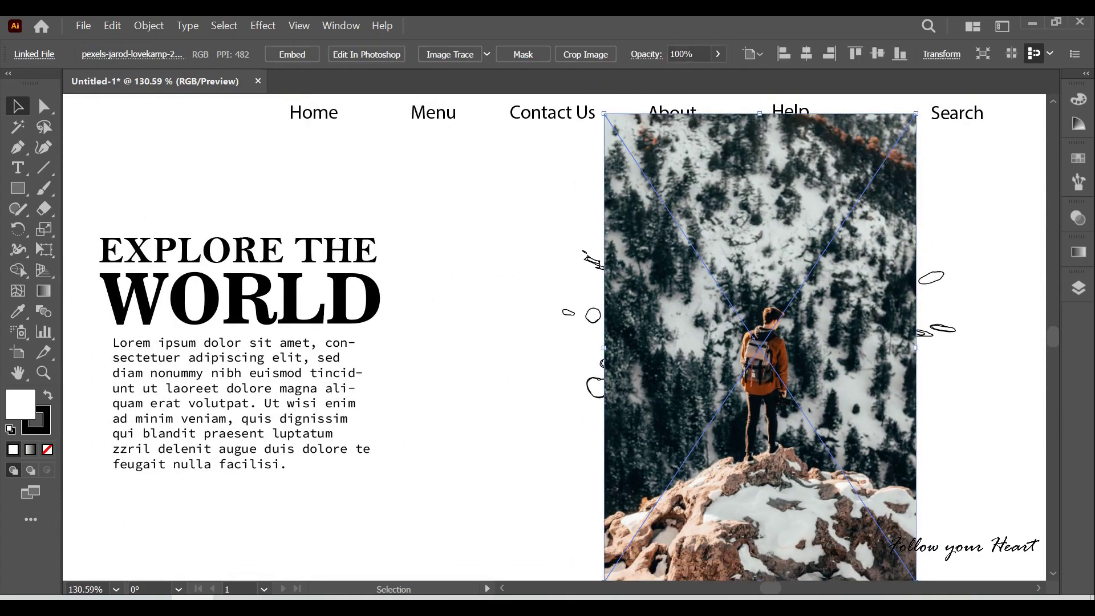
right_click(730, 356)
click(575, 293)
click(656, 371)
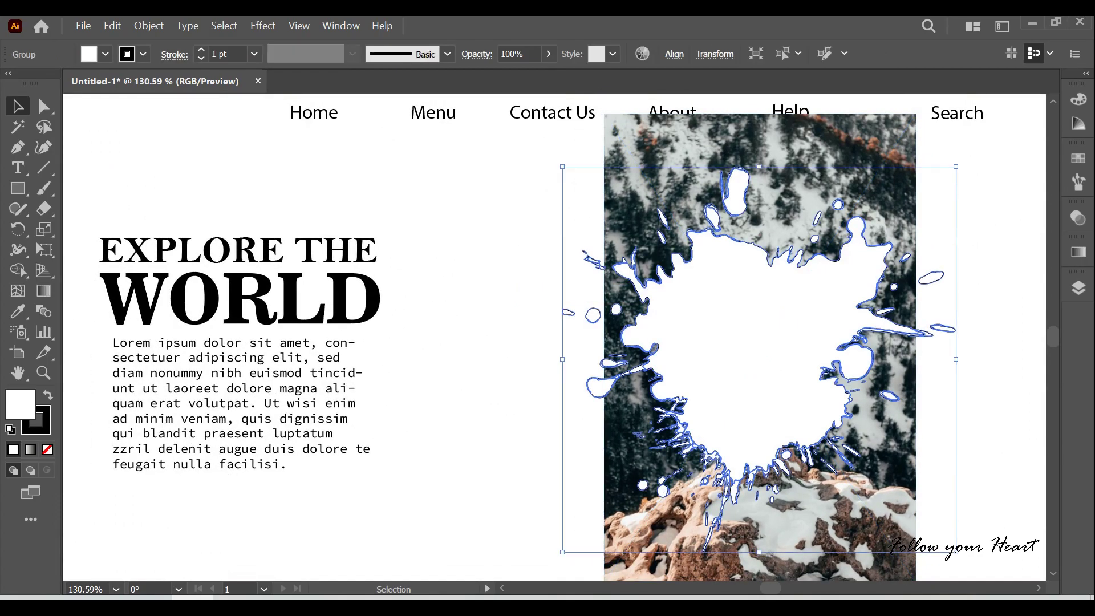
click(616, 353)
drag(604, 351, 549, 352)
- Select the photo and splash together and apply Make Mask in Transparency
shift+click(731, 394)
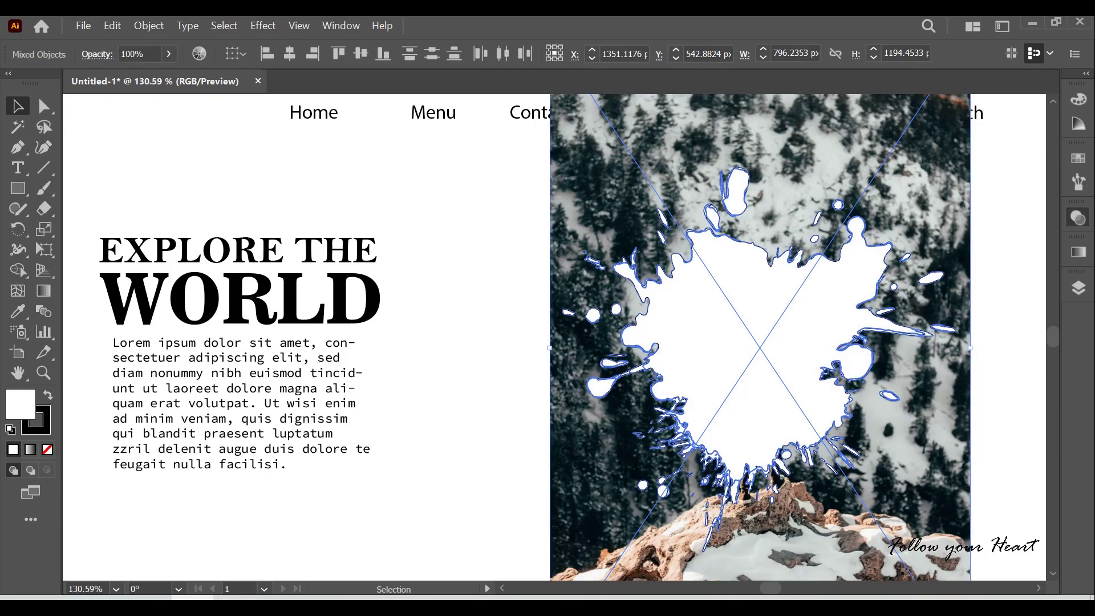
click(1078, 218)
click(1019, 263)
key(ctrl+shift+a)
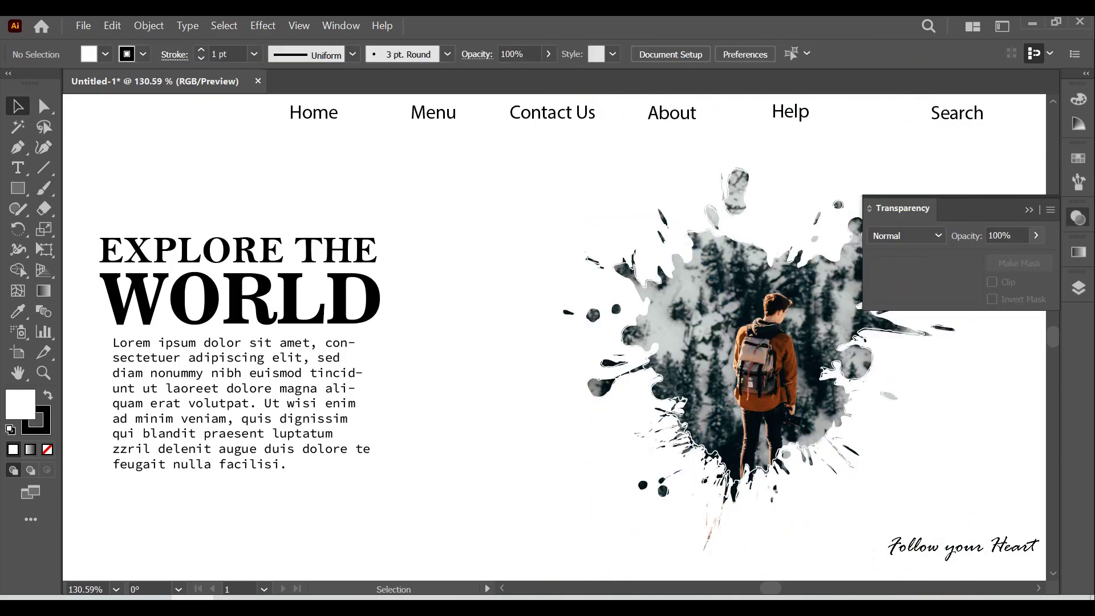
key(ctrl+z)
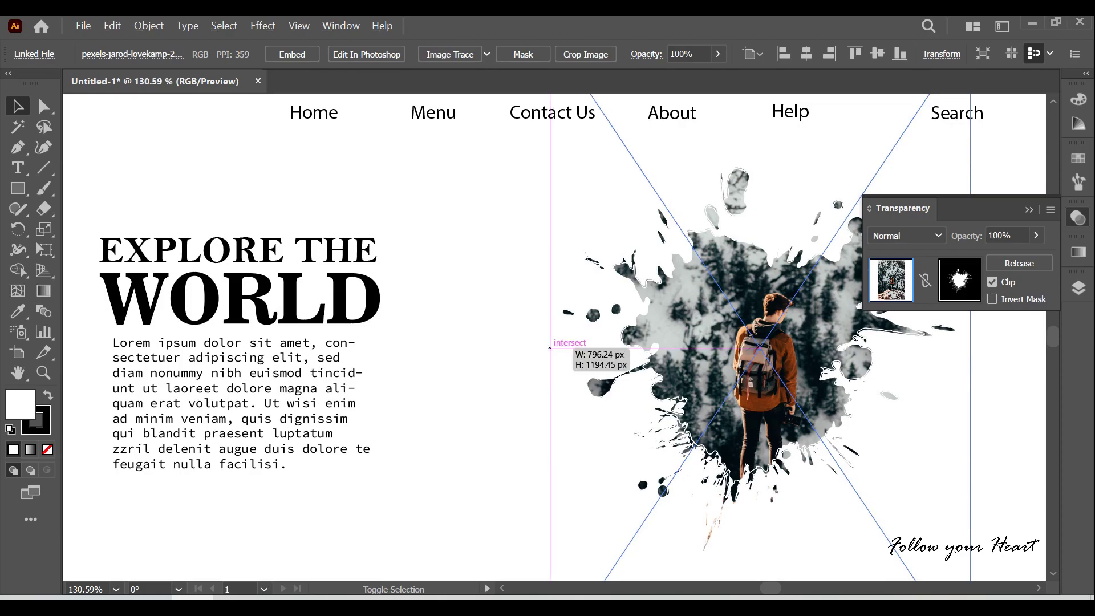
- Enlarge and reposition the photo inside the splash mask, then view the artboard at 100%
drag(549, 347, 485, 347)
mouse_move(779, 348)
mouse_down()
mouse_move(796, 372)
mouse_move(775, 381)
mouse_up()
key(ctrl+shift+a)
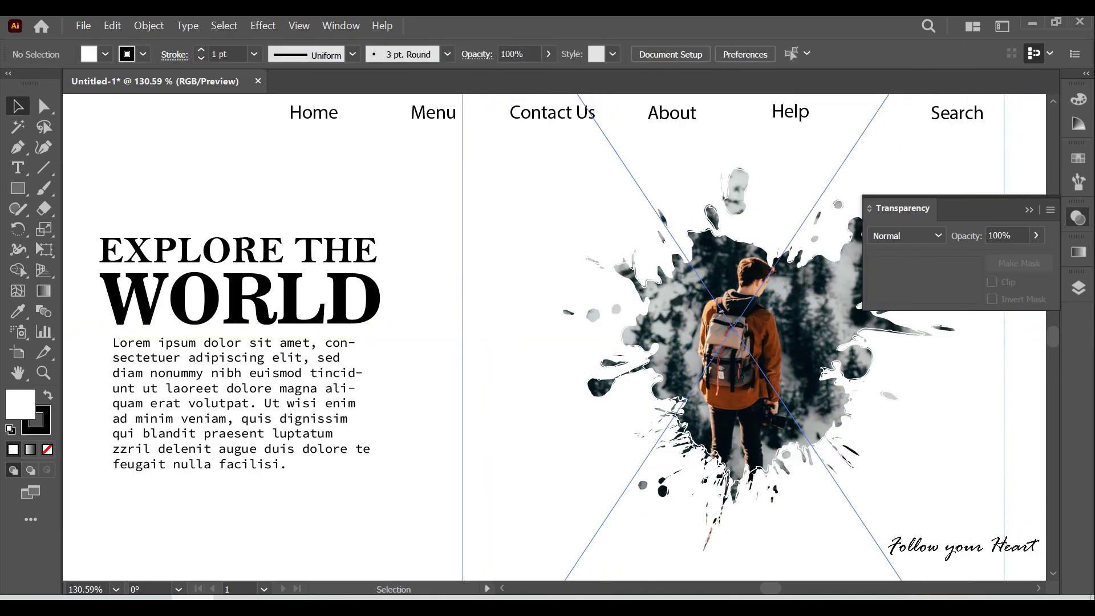
key(ctrl+z)
key(F7)
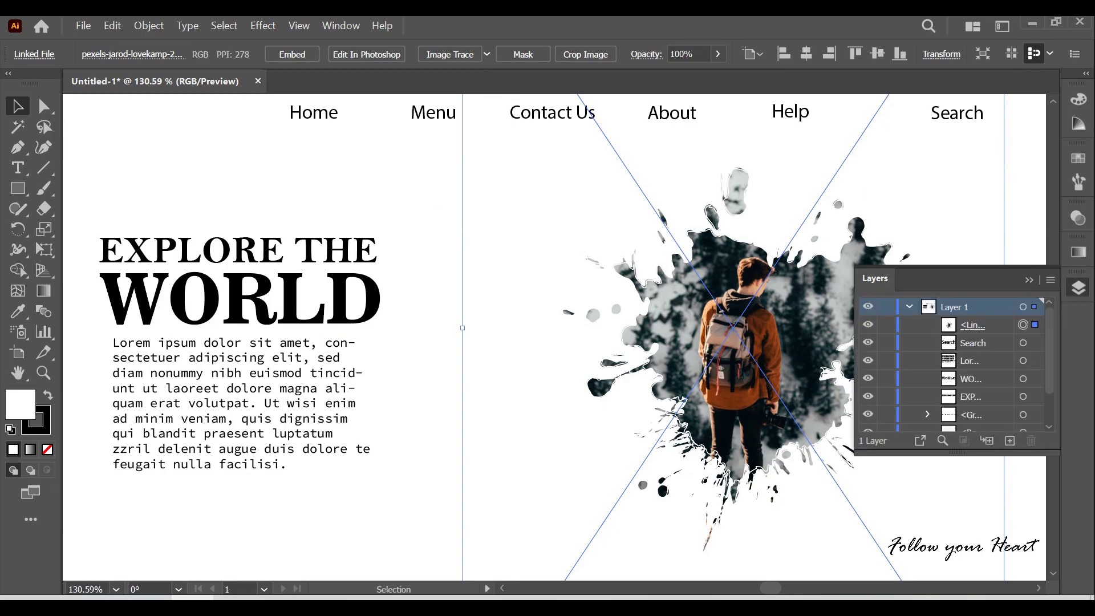
key(ctrl+shift+a)
key(ctrl+1)
key(F7)
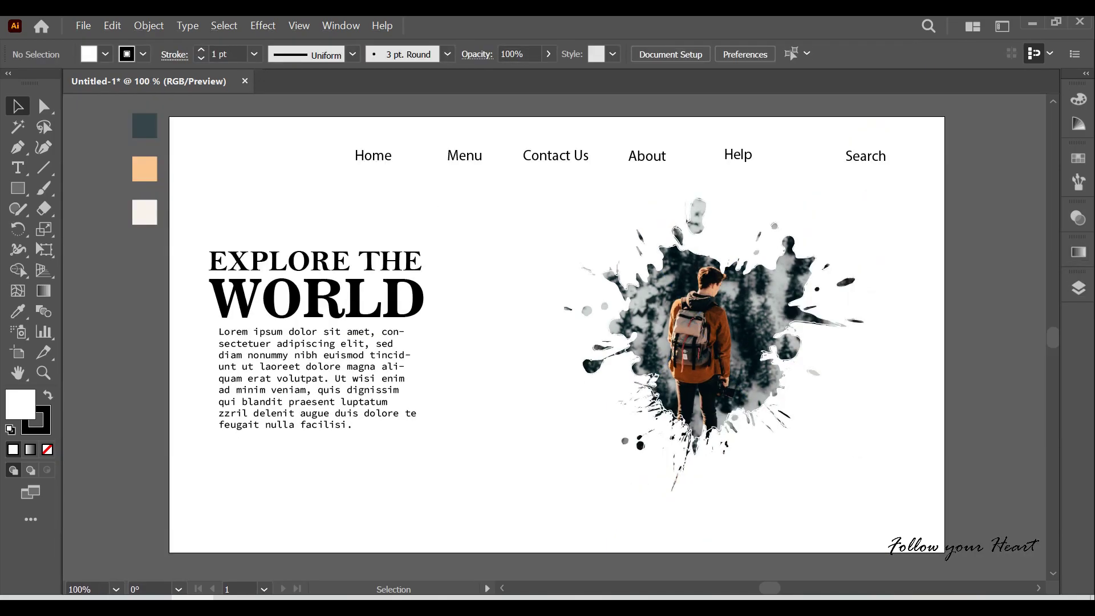
- Draw a rectangle over the hiker photo and fill it with the dark slate swatch
drag(636, 210, 757, 318)
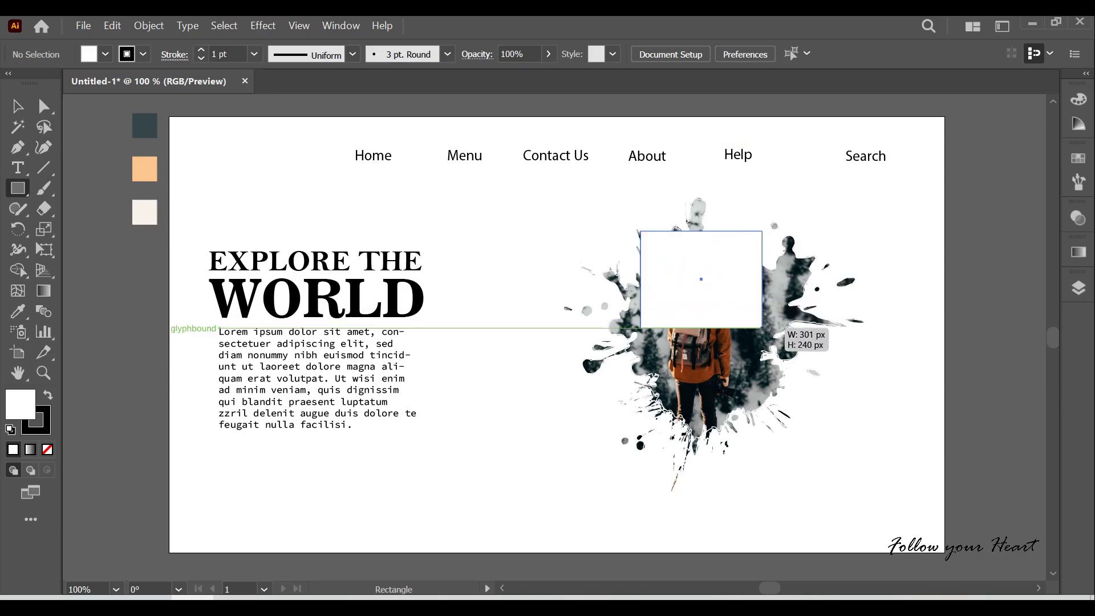
key(i)
click(144, 168)
click(145, 125)
key(v)
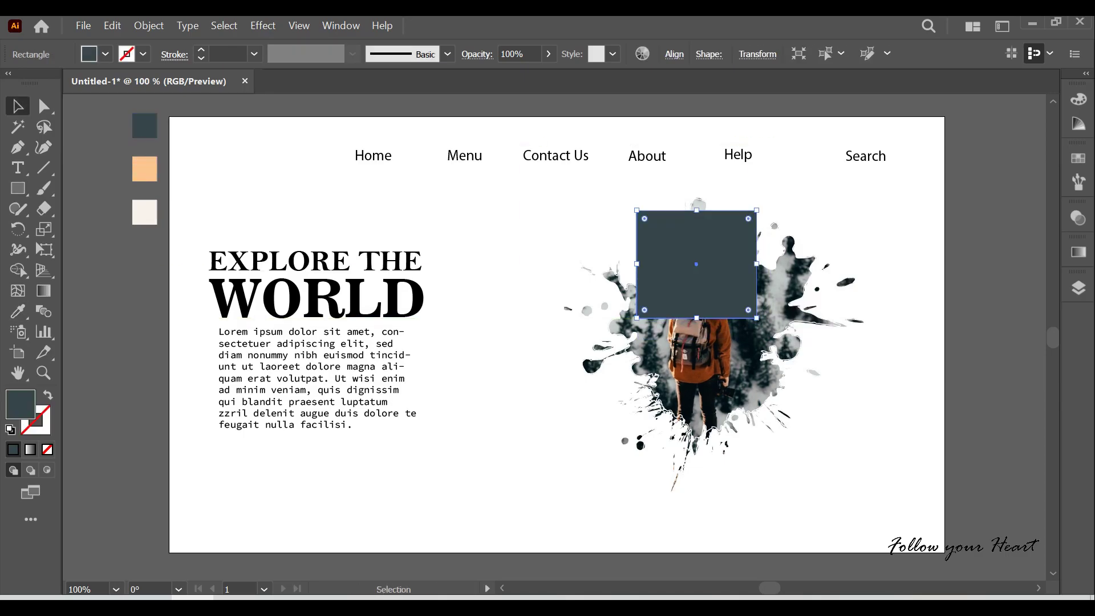
- Use Arrange to send the dark slate rectangle behind the hiker photo
key(ctrl+shift+a)
key(F7)
right_click(705, 263)
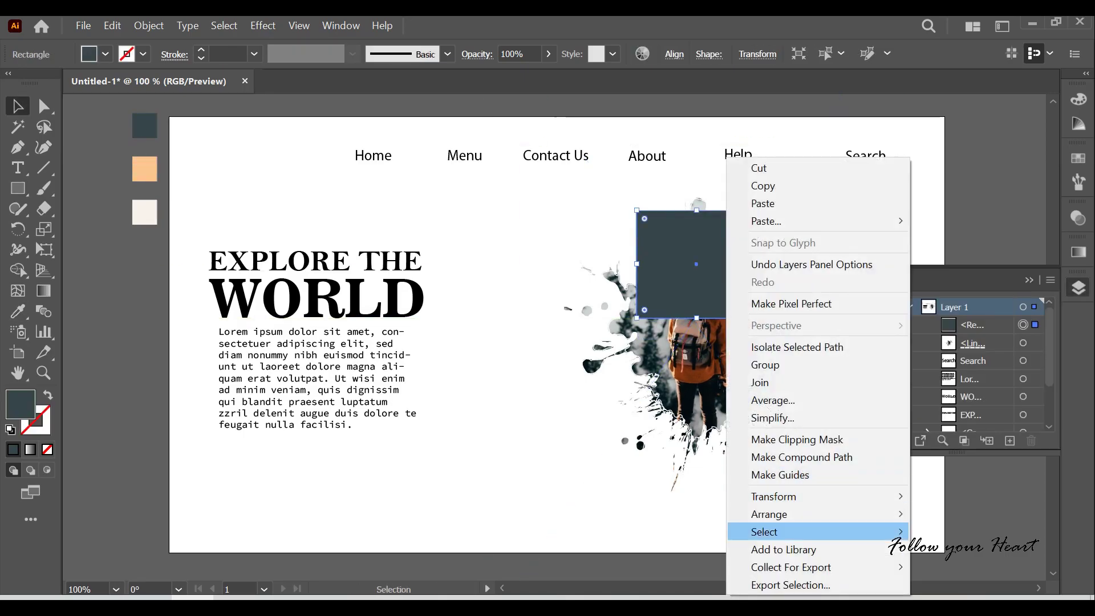
click(551, 550)
right_click(705, 262)
mouse_move(742, 531)
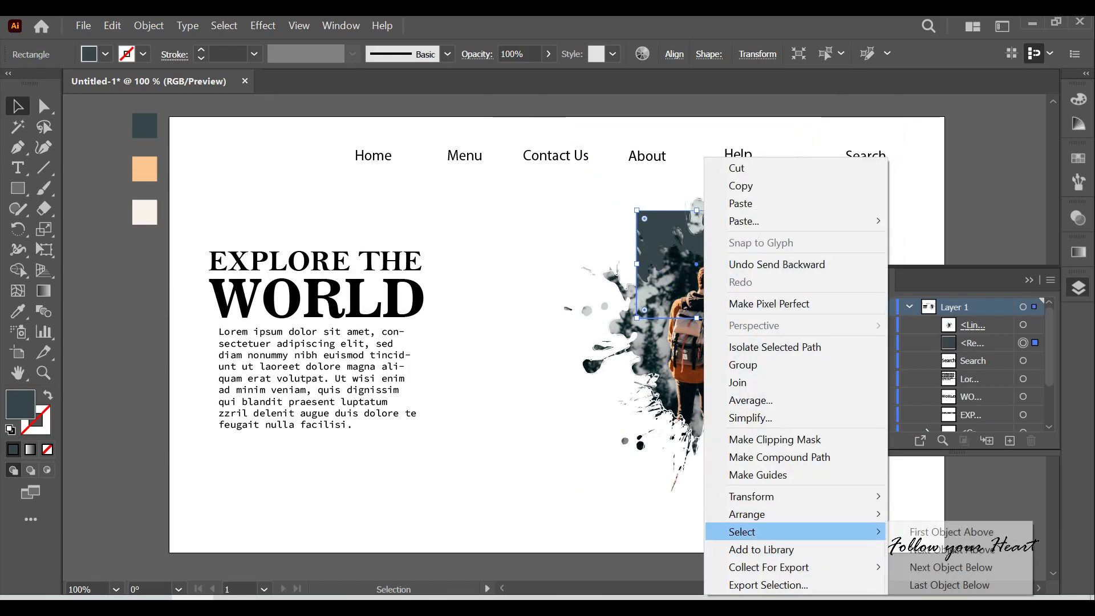
click(549, 531)
right_click(715, 263)
click(562, 549)
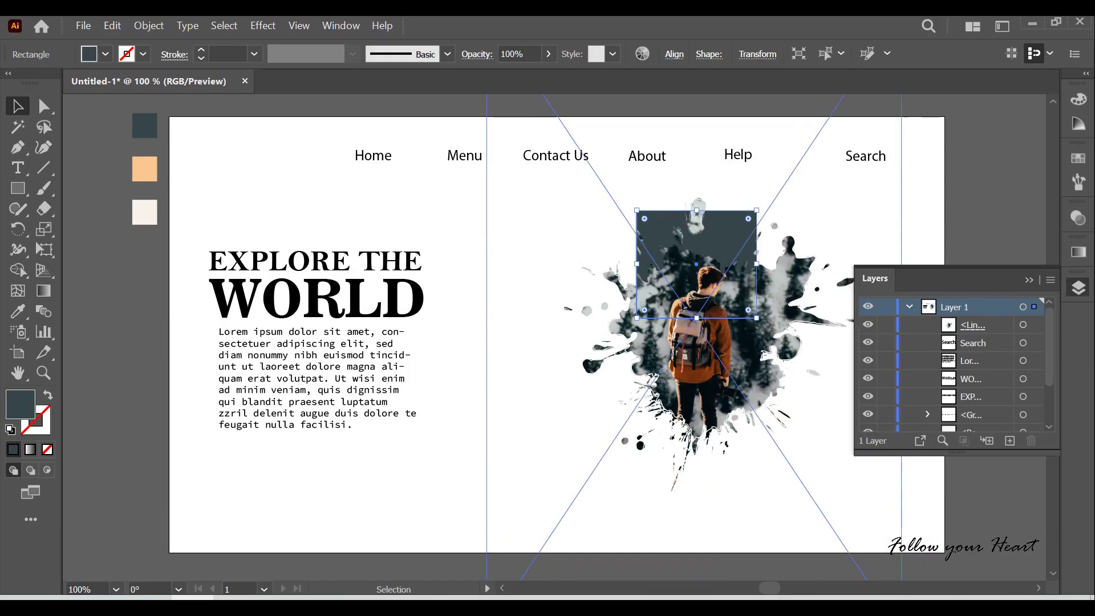
- Select the hiker photo and check its Transparency and Layers panels
click(821, 245)
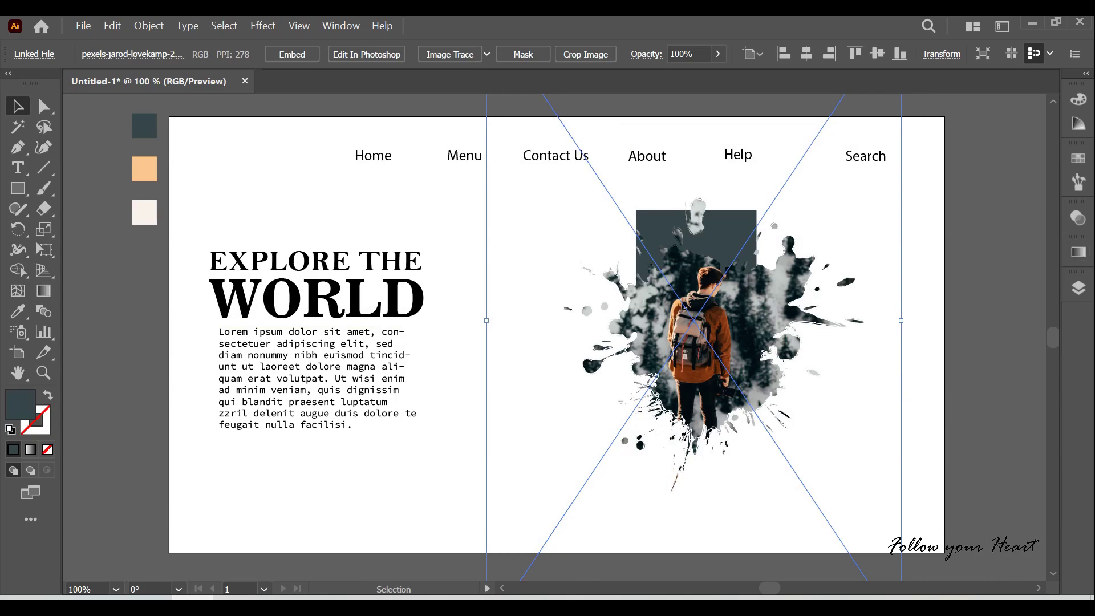
click(1078, 218)
click(1078, 218)
click(1078, 288)
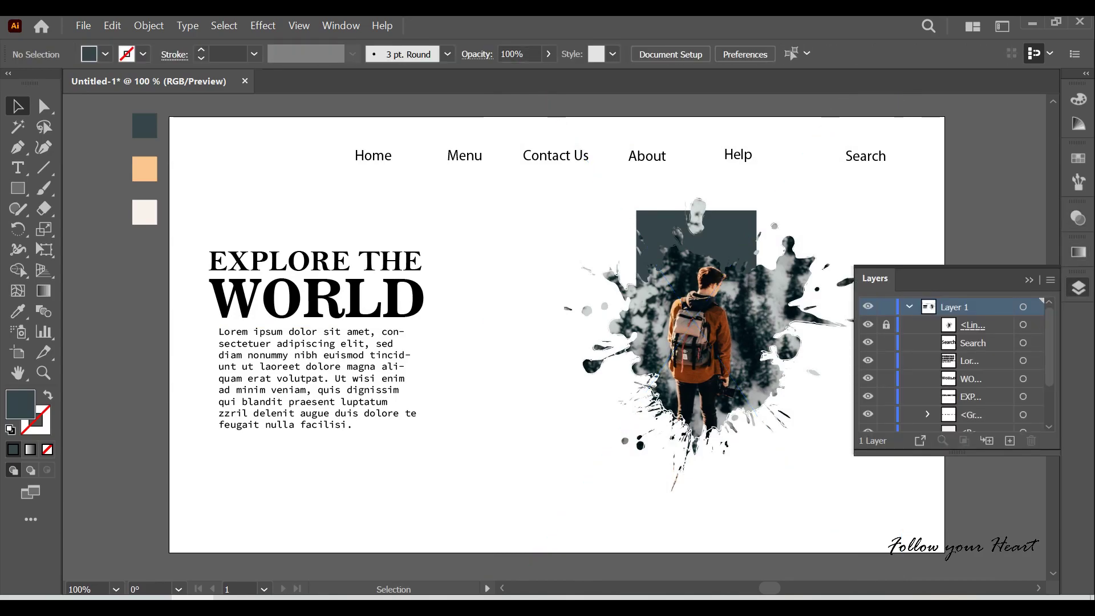
- Make the slate rectangle narrower and taller above the splash, then draw a small square beside the hiker
mouse_move(743, 239)
mouse_down()
mouse_move(665, 227)
mouse_move(684, 223)
mouse_move(688, 240)
mouse_up()
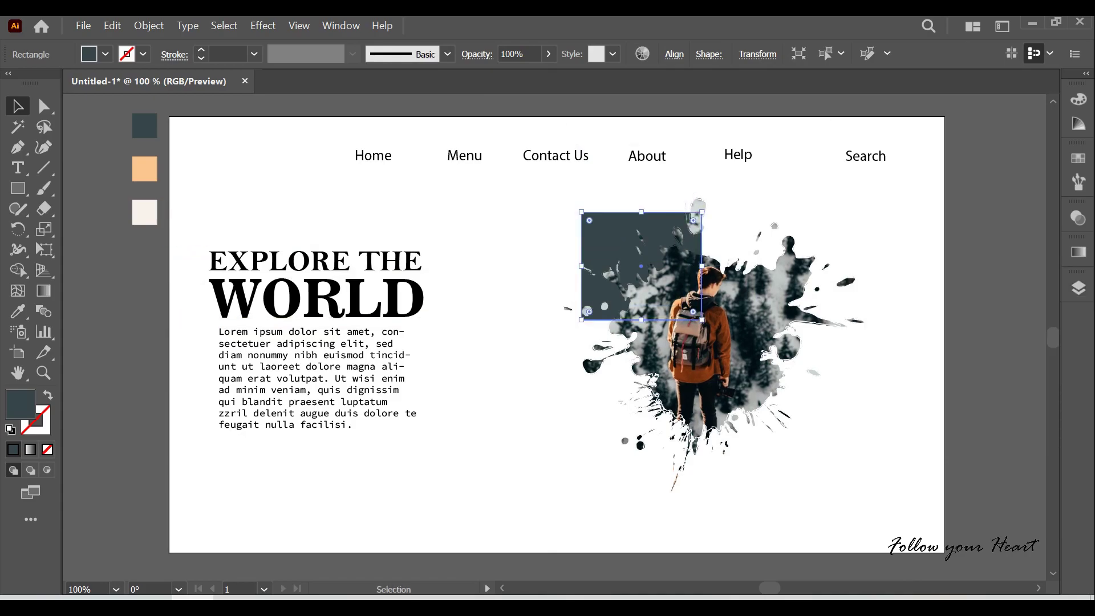
drag(582, 320, 633, 367)
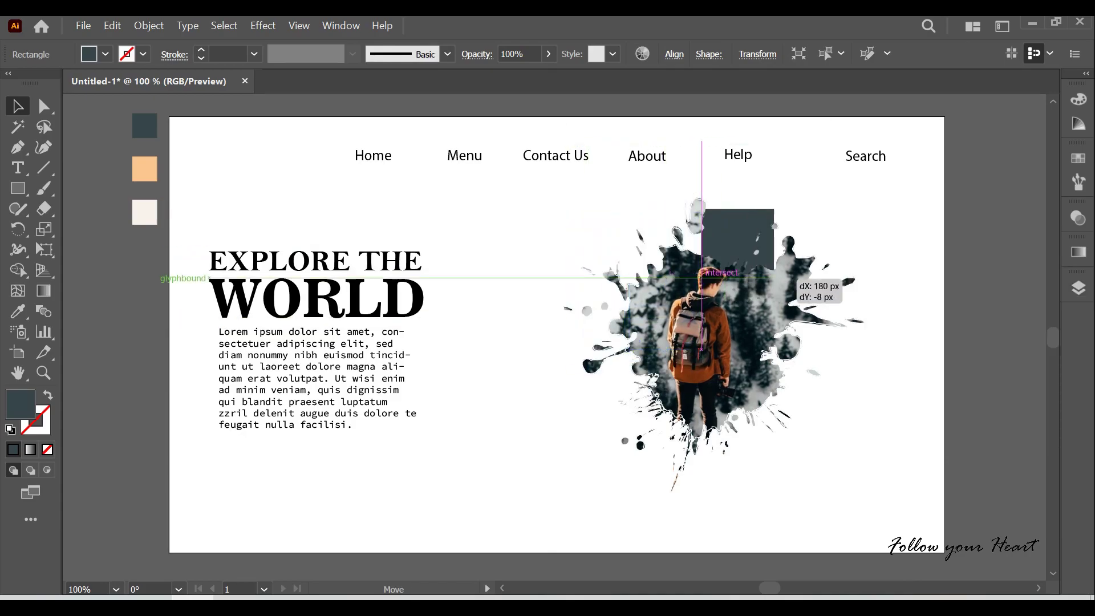
mouse_move(670, 293)
mouse_down()
mouse_move(654, 251)
mouse_move(790, 229)
mouse_up()
click(457, 484)
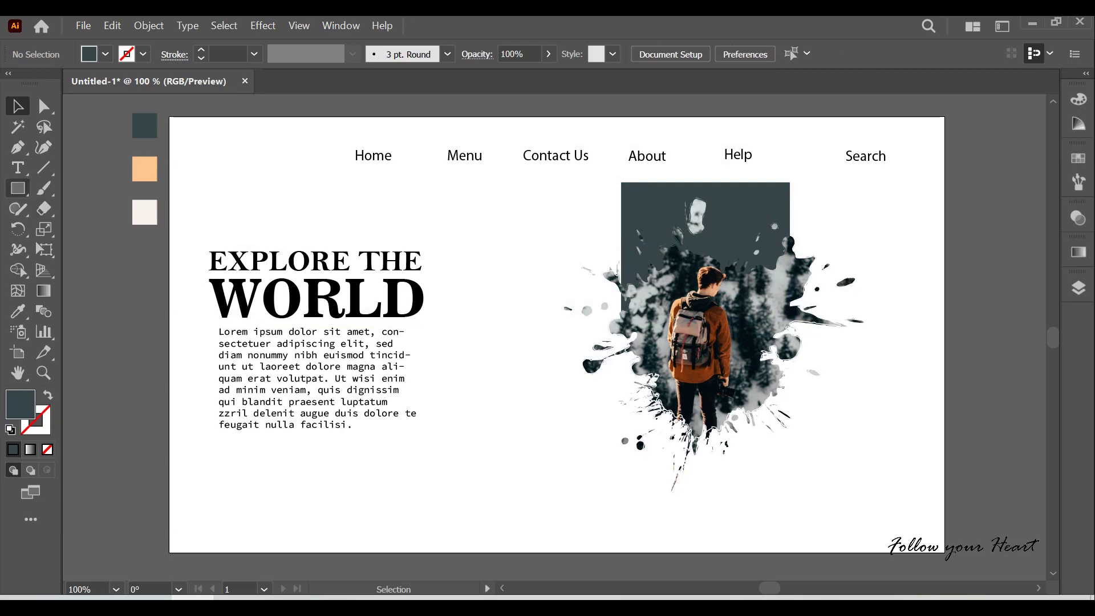
mouse_move(752, 368)
mouse_down()
mouse_move(827, 443)
mouse_move(781, 367)
mouse_up()
- Fill the small square beside the hiker with the peach swatch
key(i)
click(144, 169)
key(v)
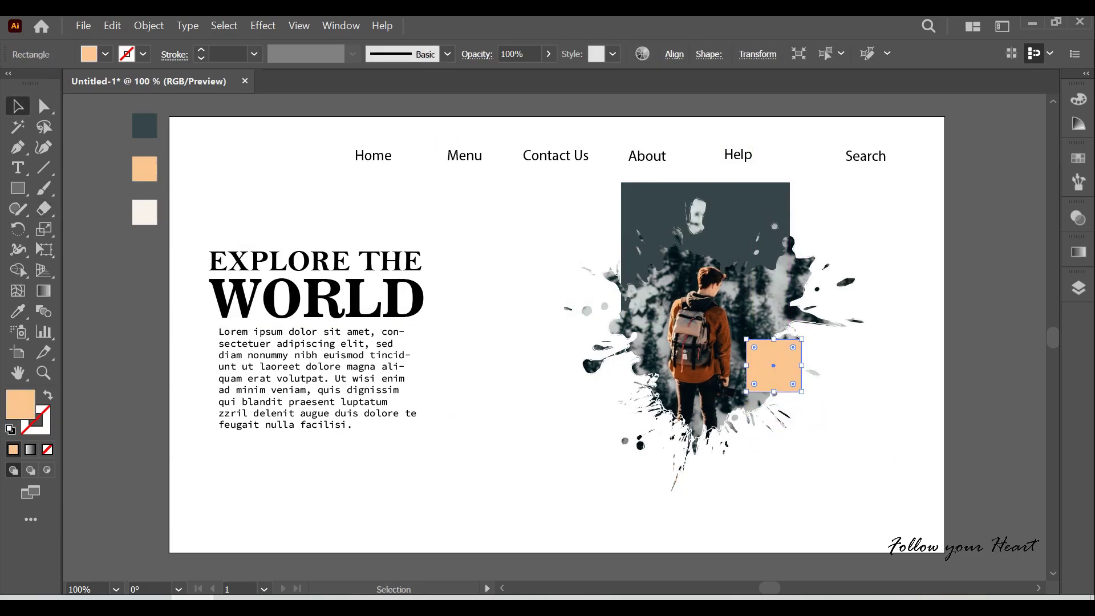
key(ctrl+shift+a)
- Draw a large no-fill, black-stroked rectangle over the photo, then start Image Trace on the icons image
key(m)
drag(640, 204, 854, 426)
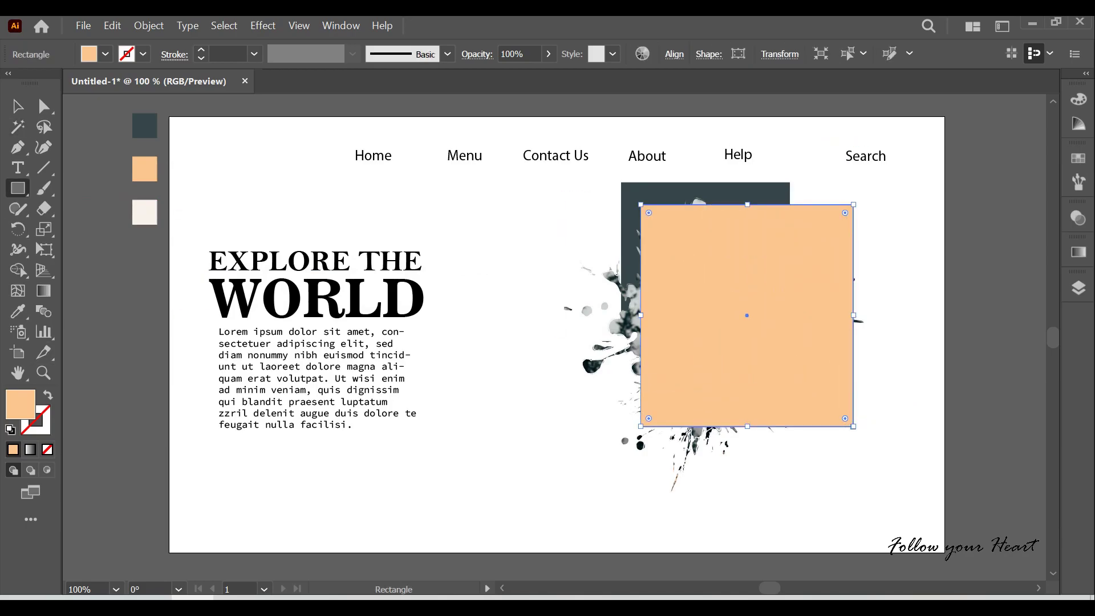
key(d)
key(slash)
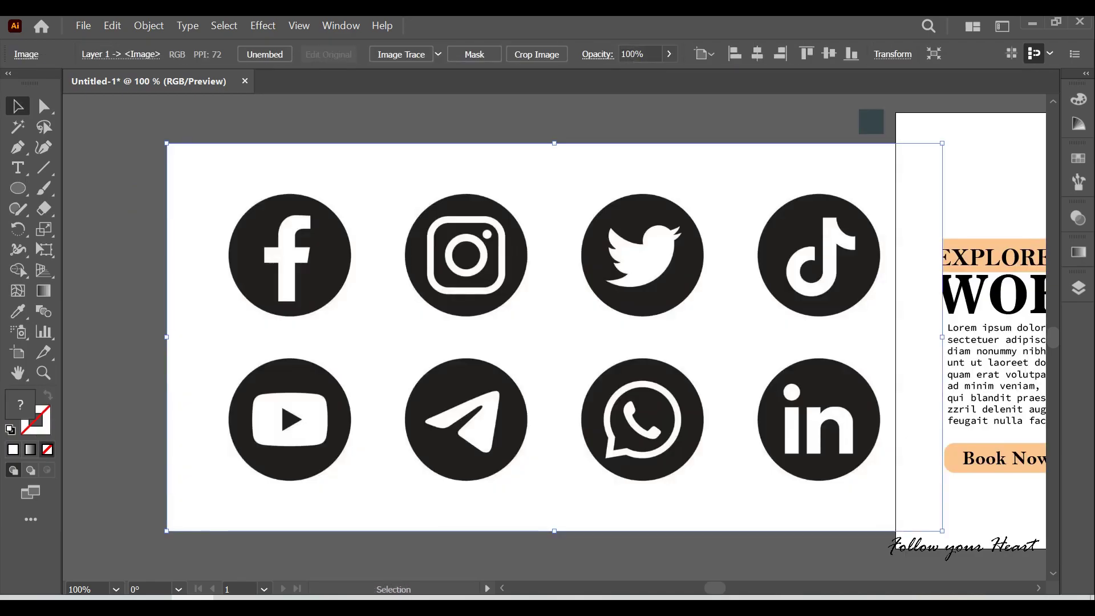
click(438, 55)
click(485, 223)
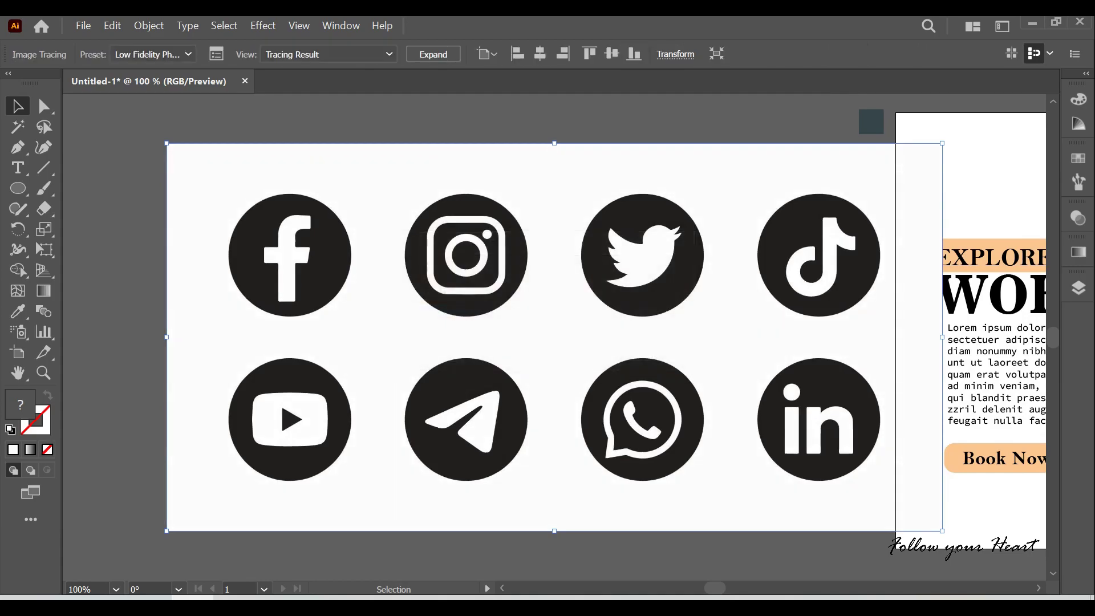
- Expand and ungroup the traced social icons, and delete their white background
click(433, 54)
right_click(378, 190)
click(433, 392)
drag(397, 177, 323, 193)
right_click(323, 194)
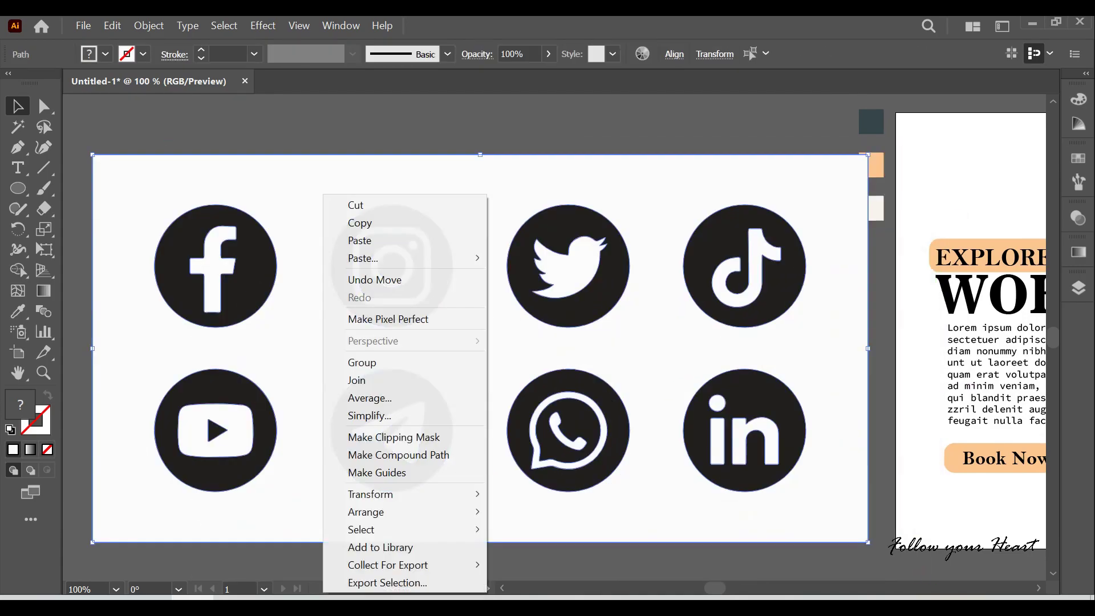
key(Escape)
drag(459, 190, 438, 190)
right_click(438, 190)
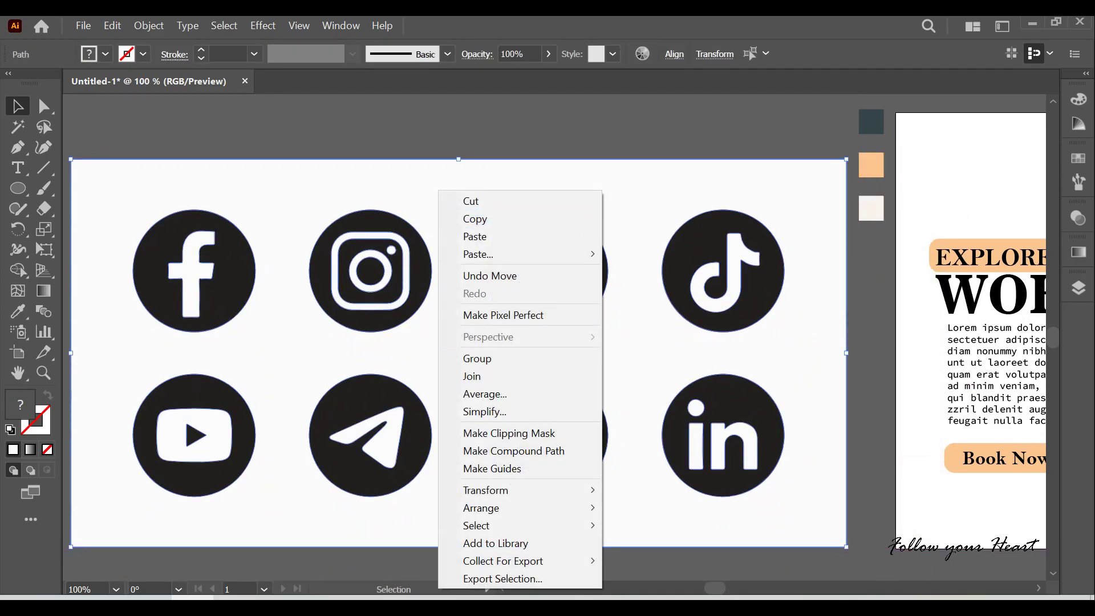
key(Escape)
key(Delete)
- Move the Facebook and Instagram icons below the Book Now button
click(724, 239)
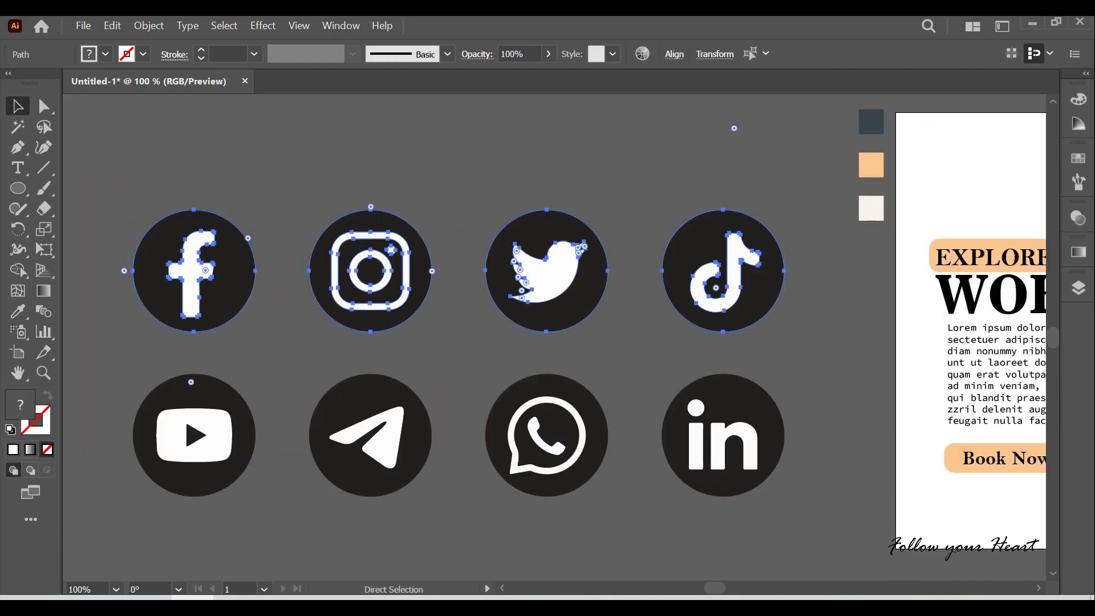
key(ctrl+minus)
scroll(465, 127, right, 5)
scroll(465, 127, down, 2)
click(86, 143)
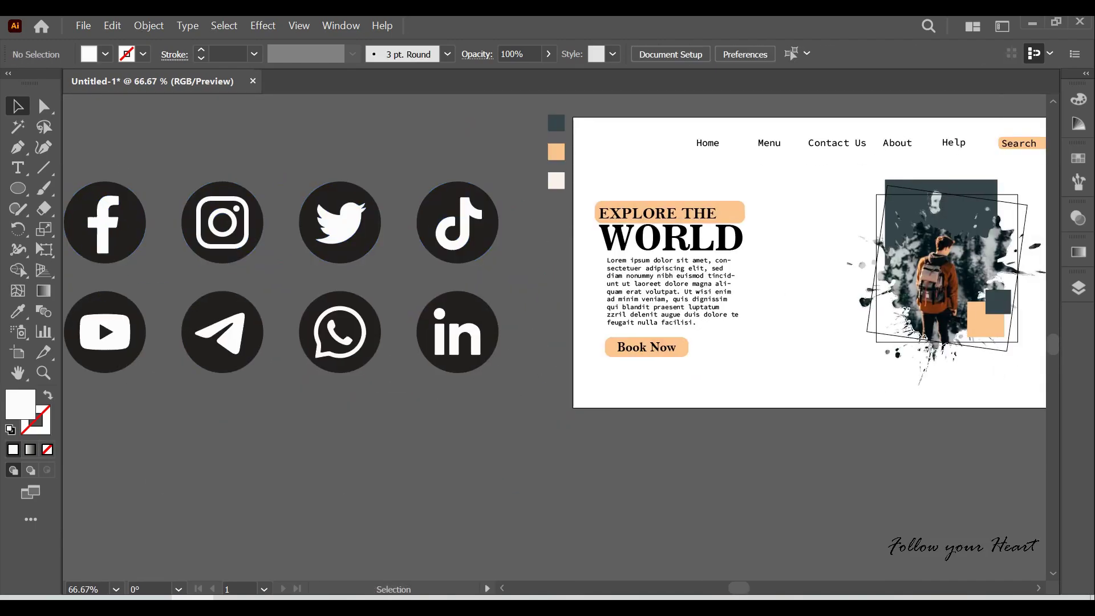
click(105, 222)
shift+click(223, 222)
drag(223, 223, 742, 376)
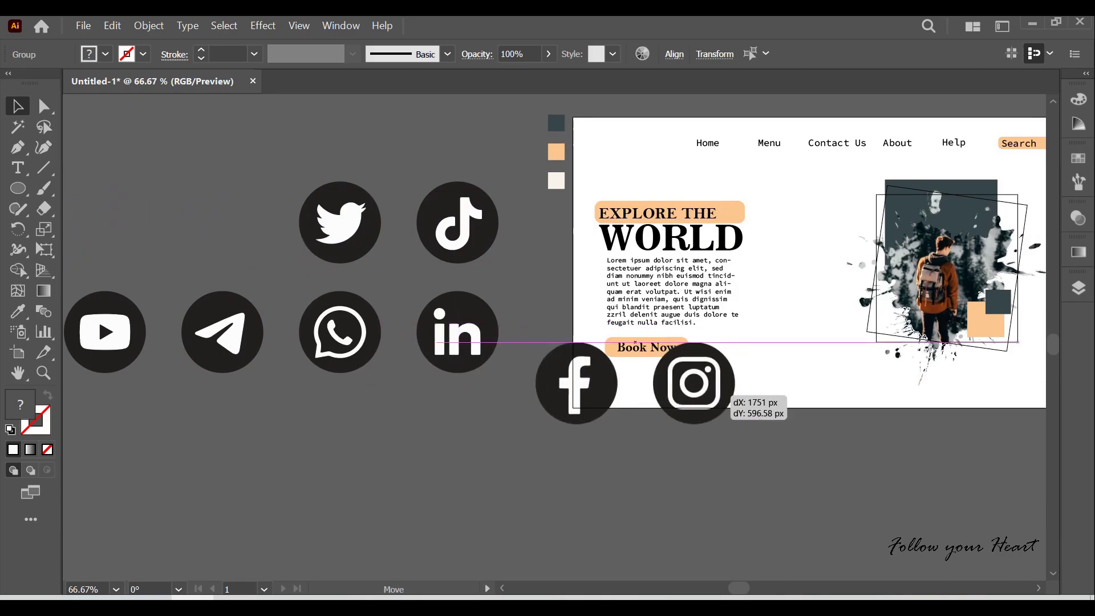
- Add WhatsApp, LinkedIn and YouTube to the row and delete the Twitter, TikTok and Telegram icons
drag(105, 332, 934, 424)
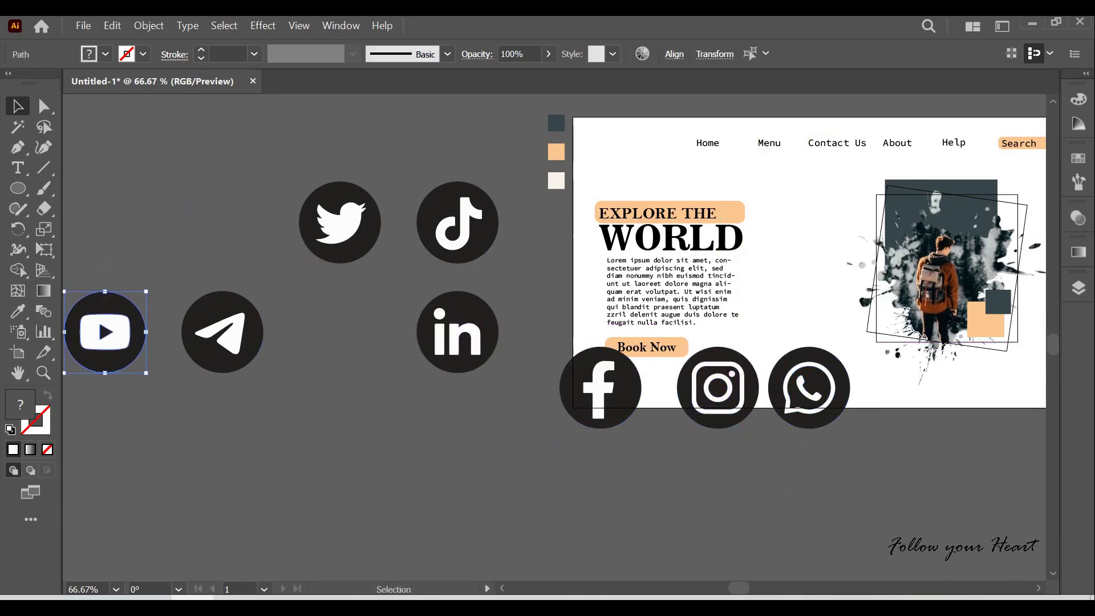
click(459, 334)
drag(457, 332, 770, 439)
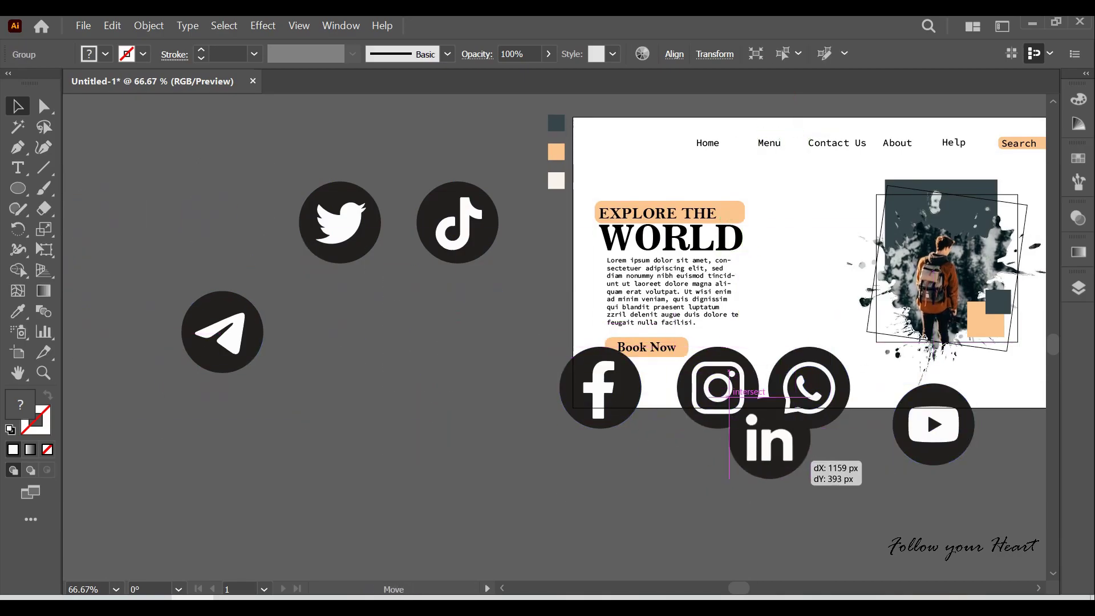
drag(166, 165, 514, 382)
key(Delete)
- Align the five kept social icons in one row and distribute them evenly
drag(799, 342, 584, 331)
drag(776, 485, 337, 399)
click(674, 53)
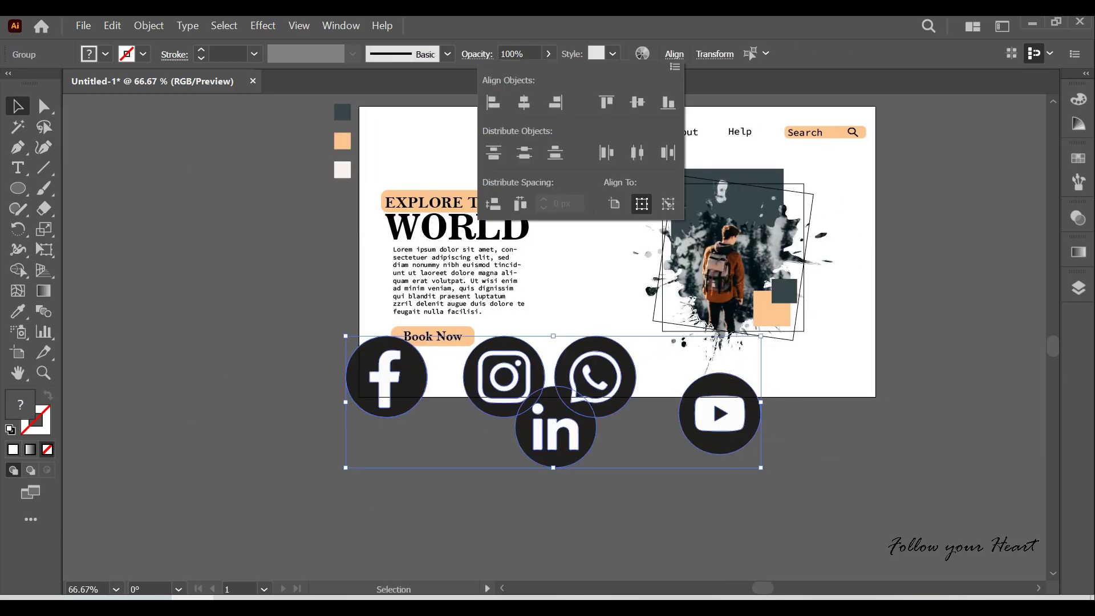
click(637, 102)
click(637, 153)
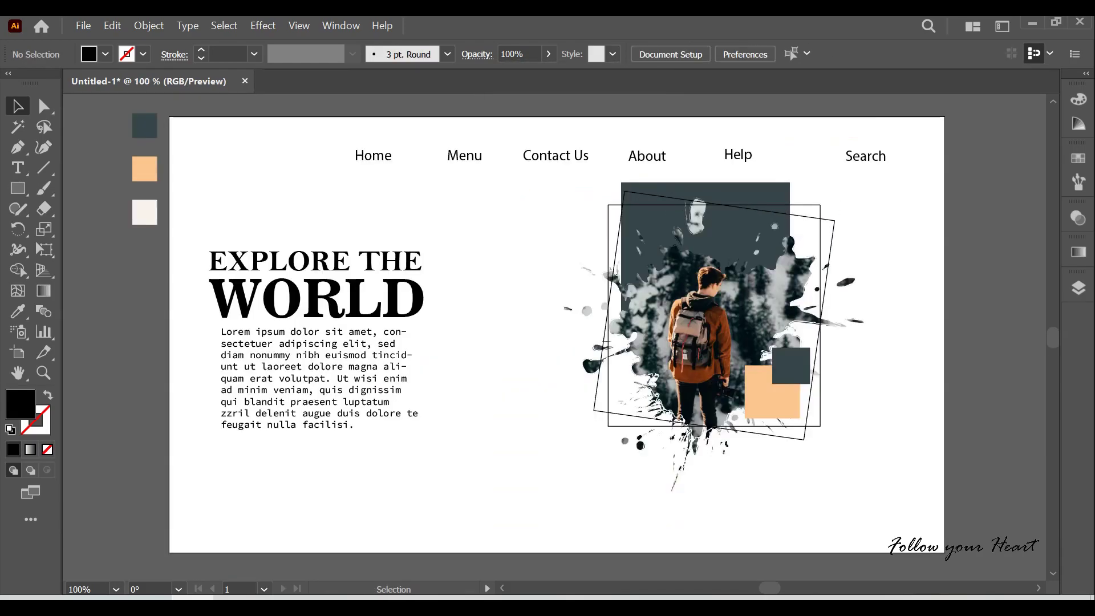
- Group the photo collage pieces, reposition the group, and lock it with Ctrl+2
click(1078, 288)
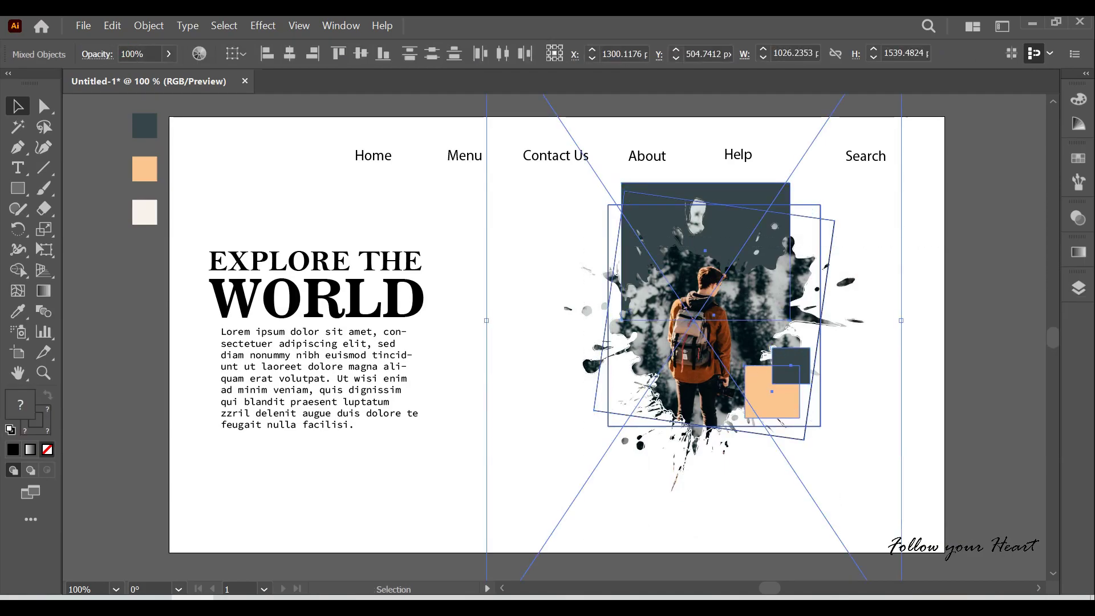
right_click(874, 268)
click(901, 455)
mouse_move(741, 343)
mouse_down()
mouse_move(722, 414)
mouse_move(758, 370)
mouse_up()
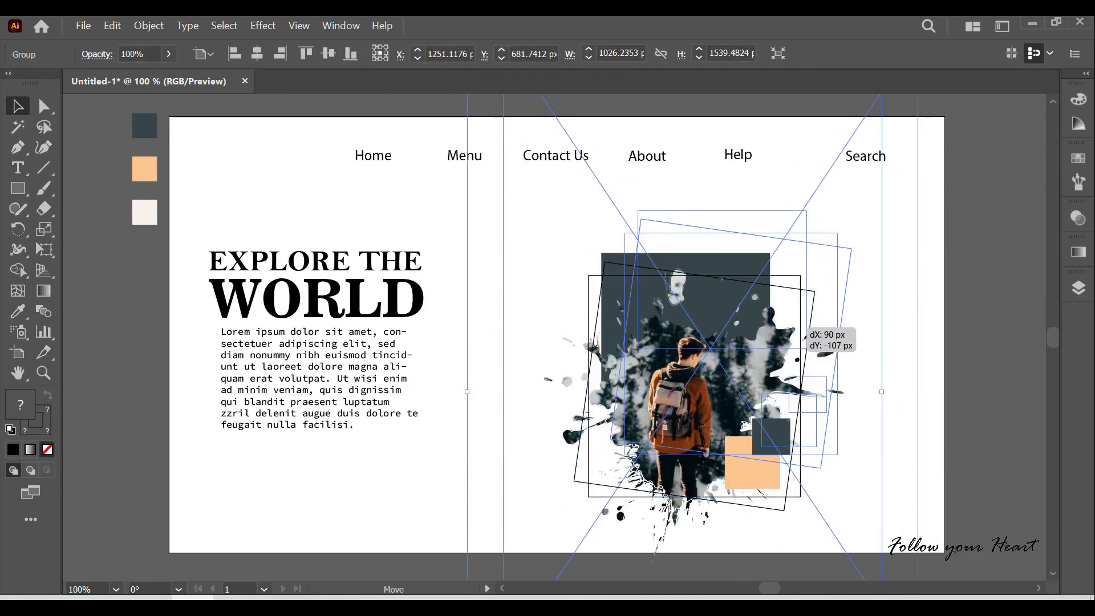
key(ctrl+shift+a)
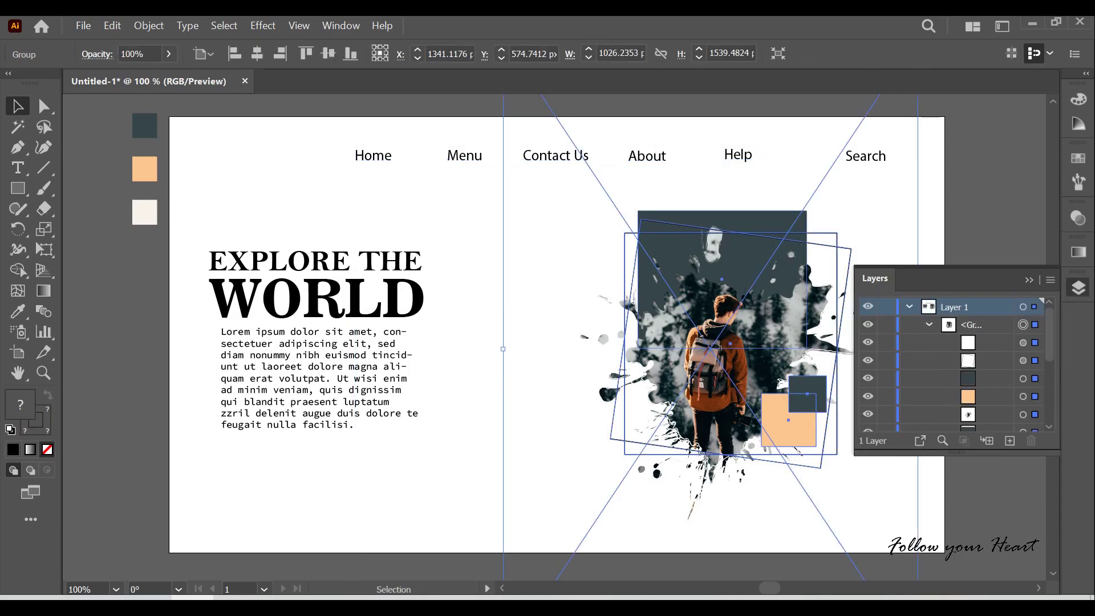
key(ctrl+2)
- Set the nav links Home through Search in the Source Code Variable font
drag(895, 169, 348, 142)
click(1079, 288)
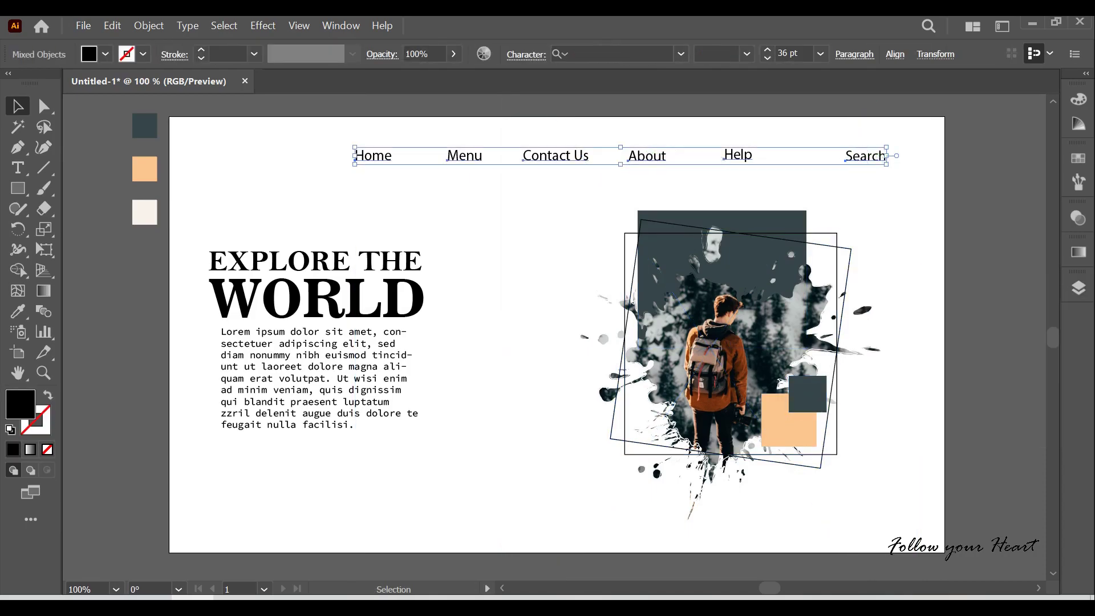
click(313, 377)
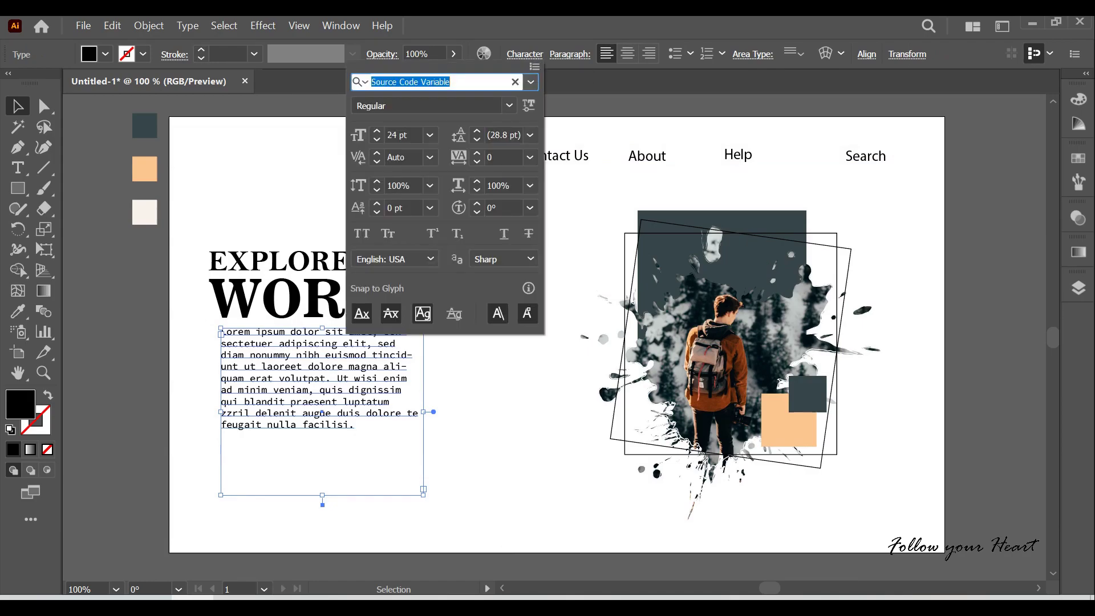
text(So)
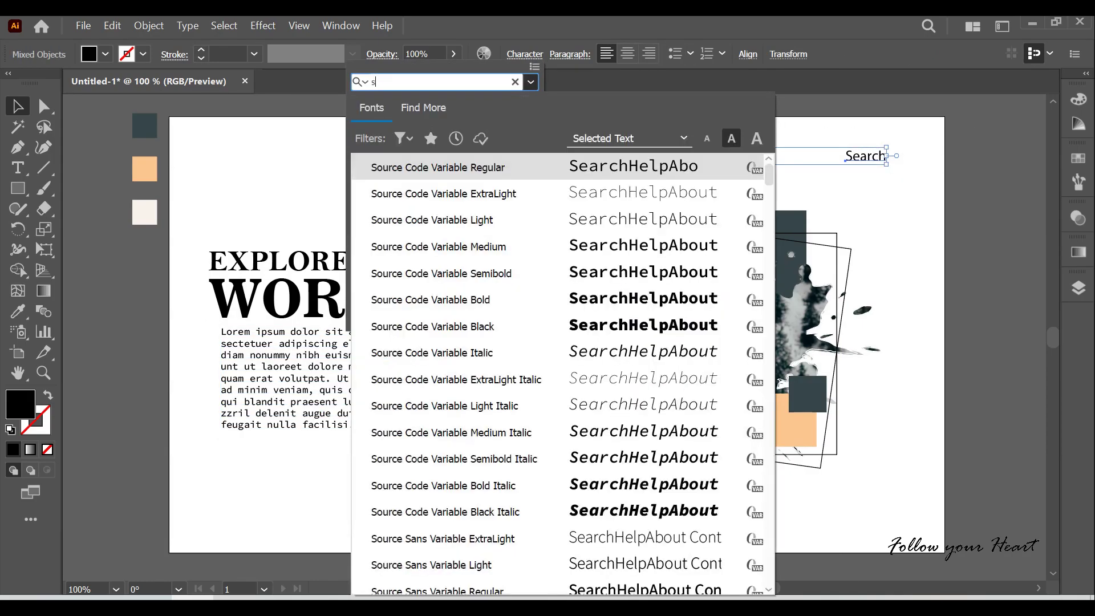
key(Return)
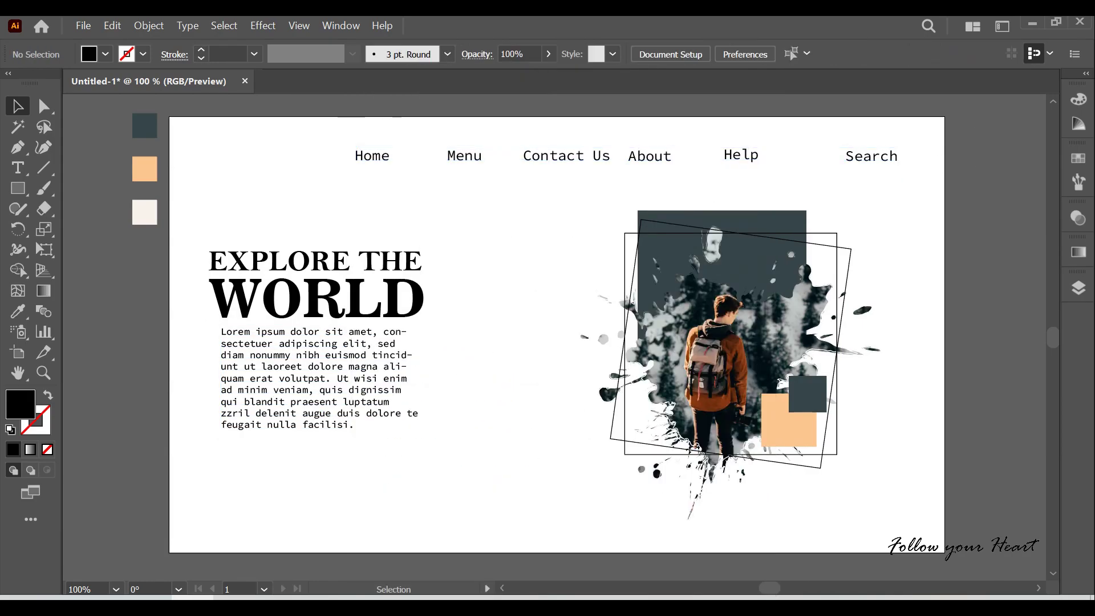
- Nudge the About nav link slightly right within its group
double_click(567, 156)
drag(650, 157, 661, 160)
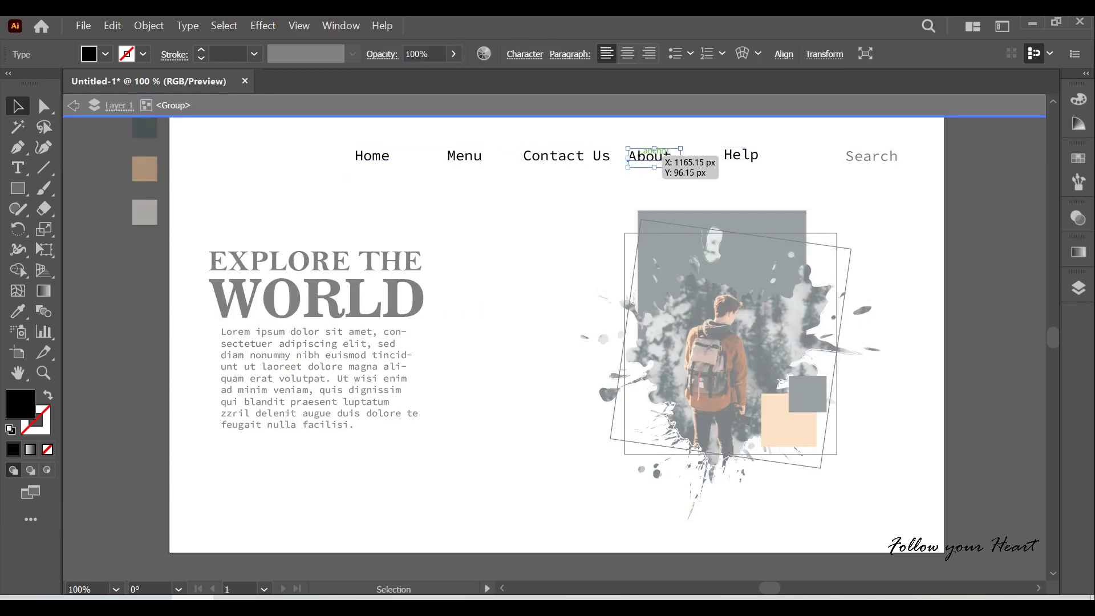
key(ctrl+shift+a)
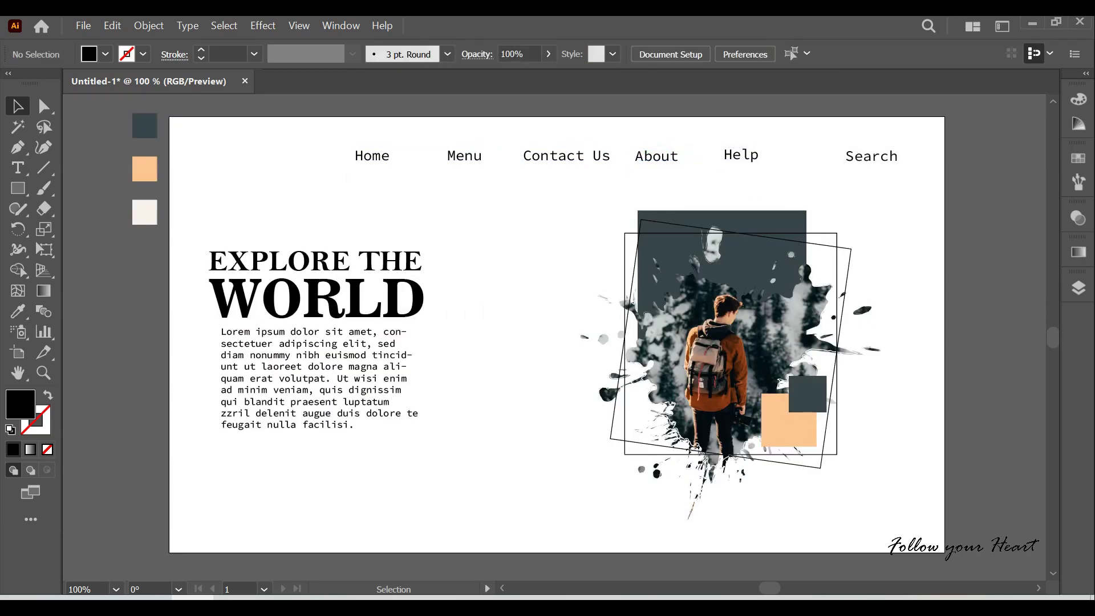
- Draw a peach bar sent behind the EXPLORE THE heading and fit it to the text
key(m)
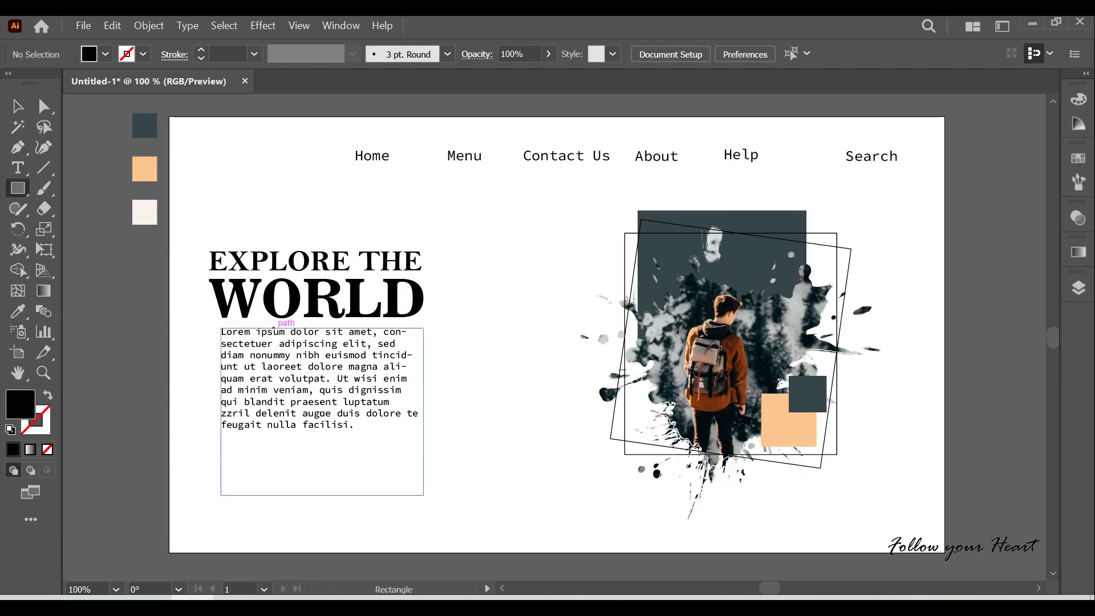
drag(197, 243, 429, 277)
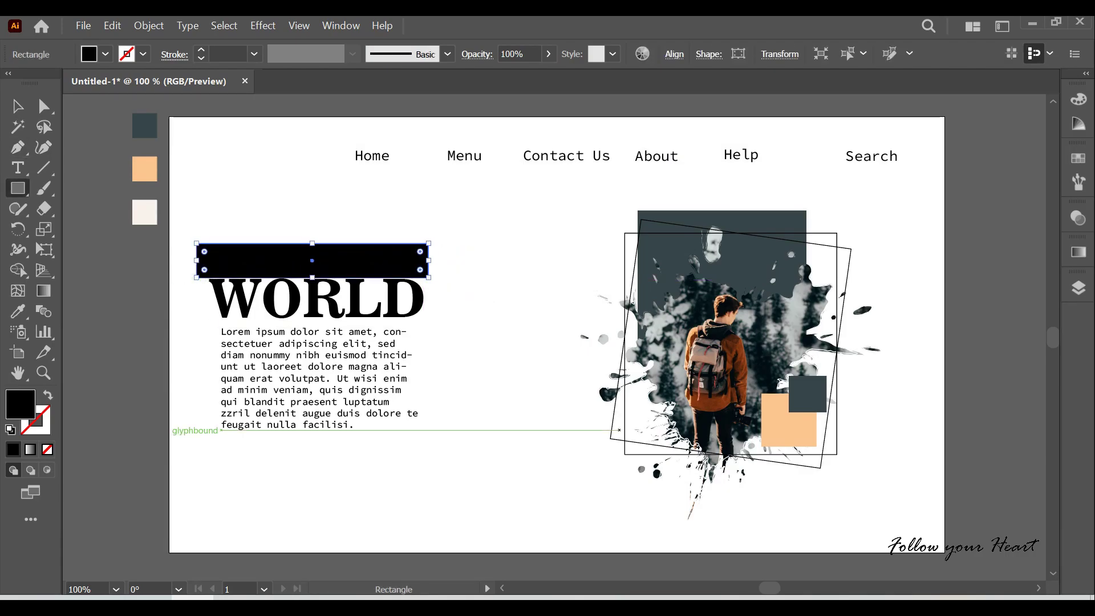
key(i)
click(144, 169)
key(v)
right_click(251, 158)
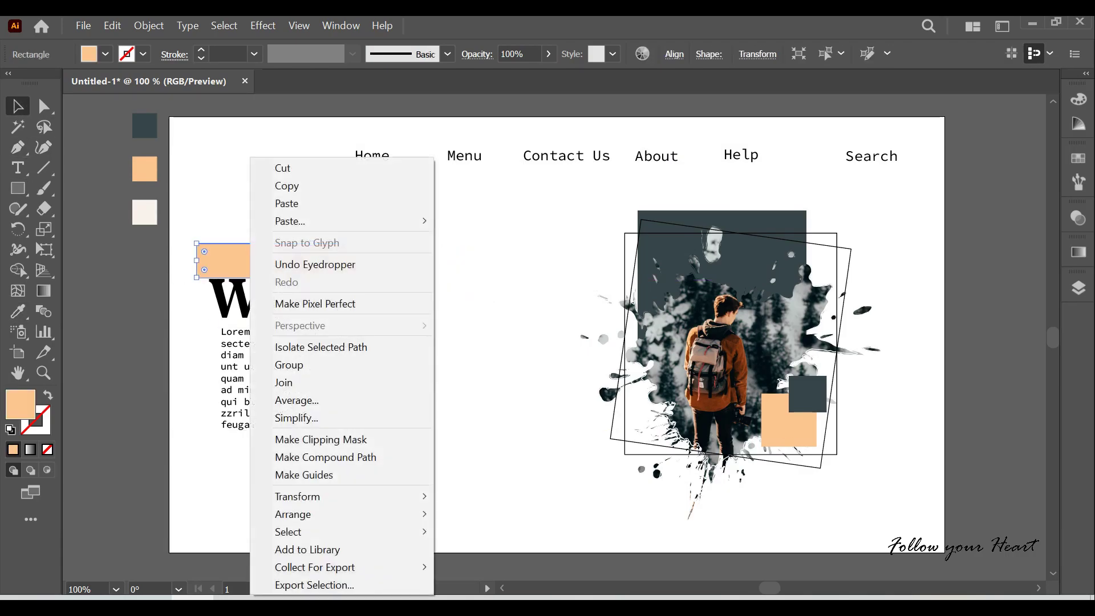
click(490, 549)
drag(429, 278, 425, 276)
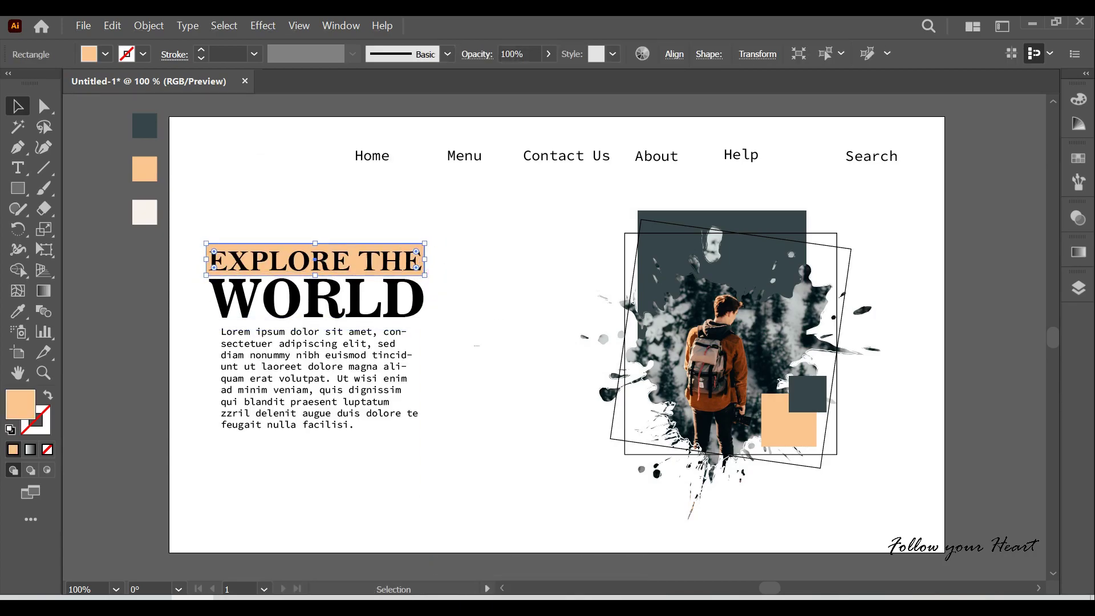
key(ctrl+shift+a)
- Duplicate the peach bar onto the Search link, resize it, and align their top edges
drag(228, 247, 762, 146)
drag(850, 175, 850, 162)
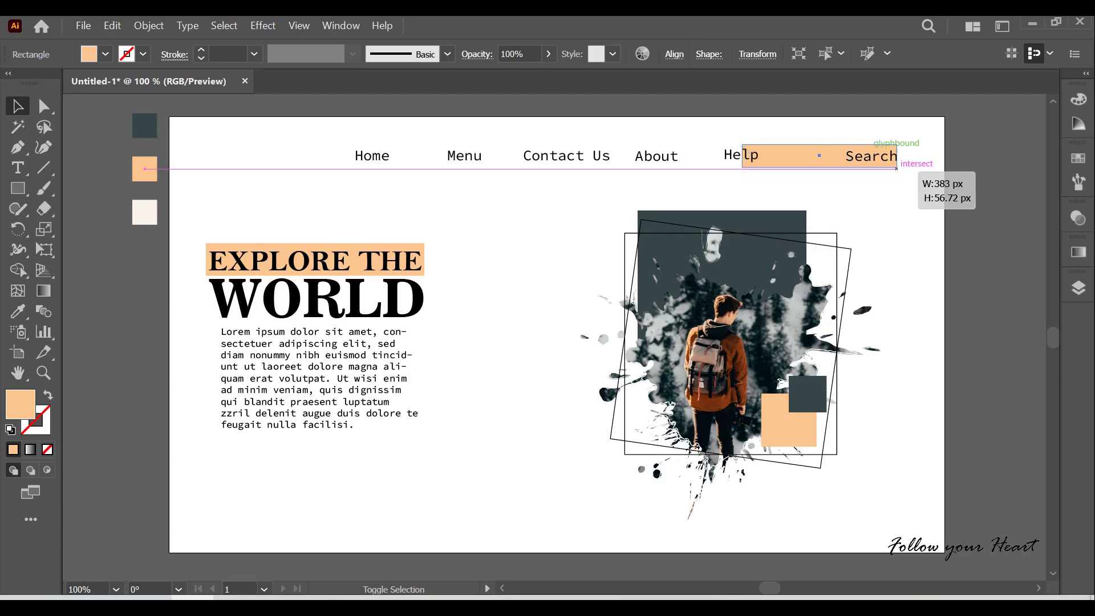
drag(959, 154, 812, 151)
key(ctrl+equal)
key(ctrl+shift+a)
shift+click(821, 145)
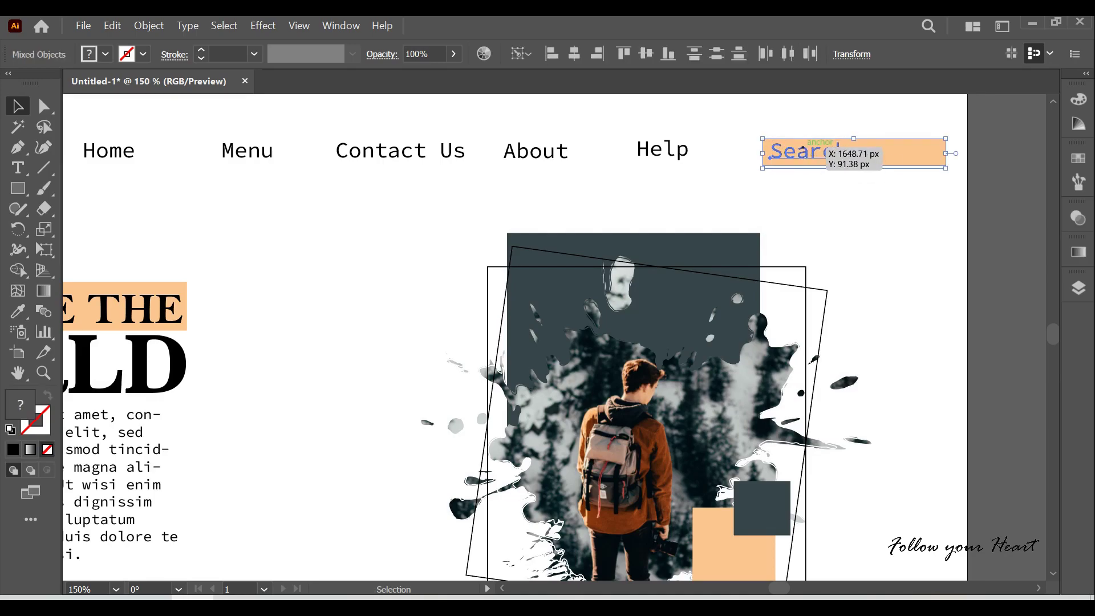
click(624, 54)
key(ctrl+shift+a)
- Draw an ellipse and a line segment handle for a magnifying-glass icon
scroll(739, 157, up, 2)
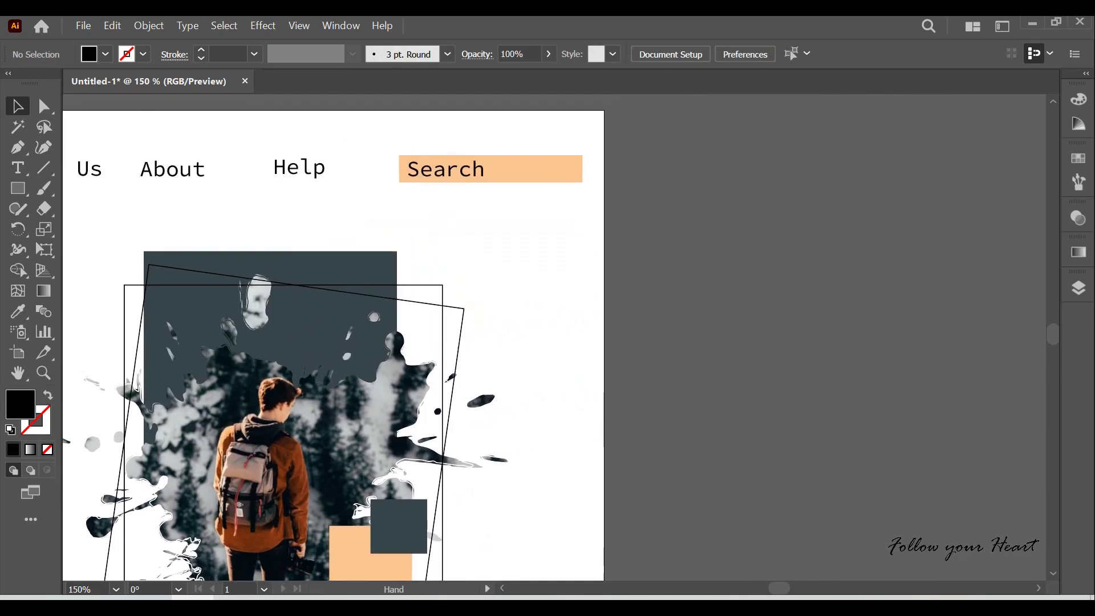
click(18, 189)
click(96, 230)
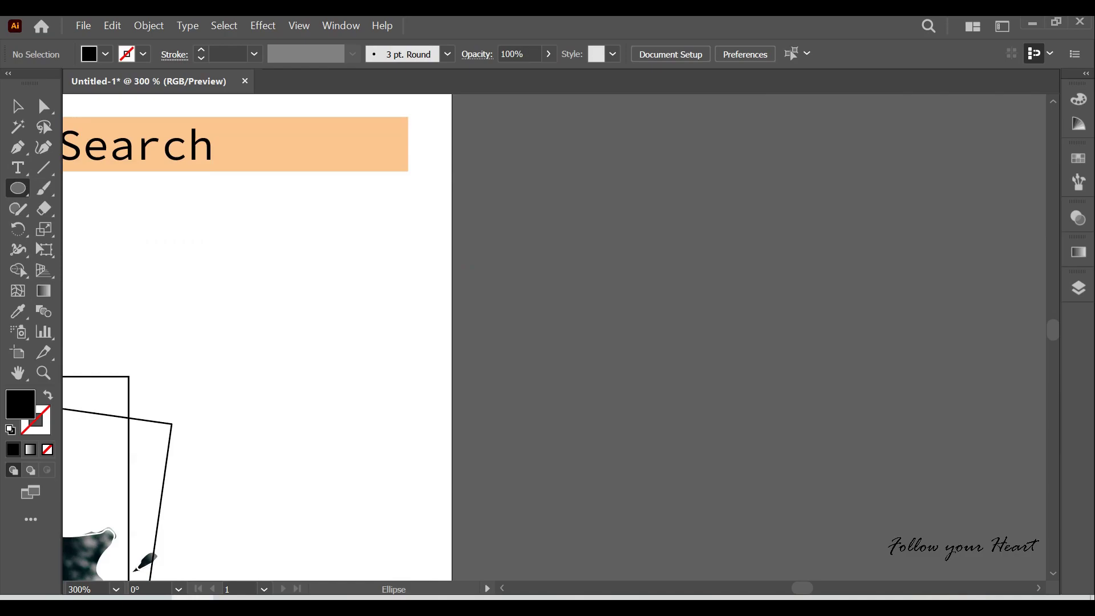
drag(244, 209, 334, 283)
key(v)
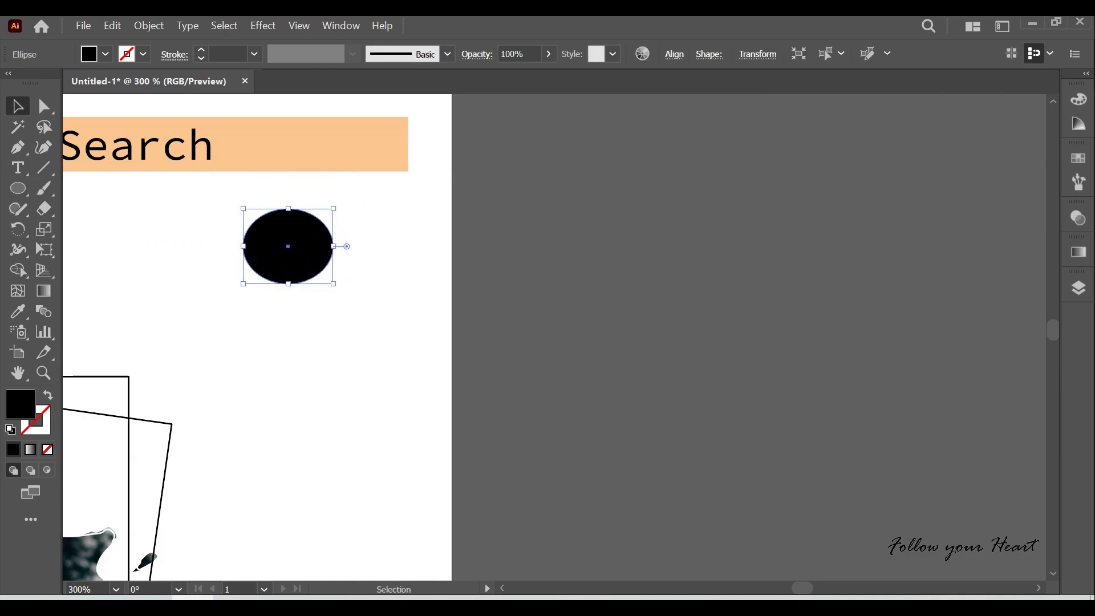
key(backslash)
drag(296, 254, 358, 315)
key(v)
- Give the ellipse and handle white fill, black outlines, and a 5 pt stroke
key(d)
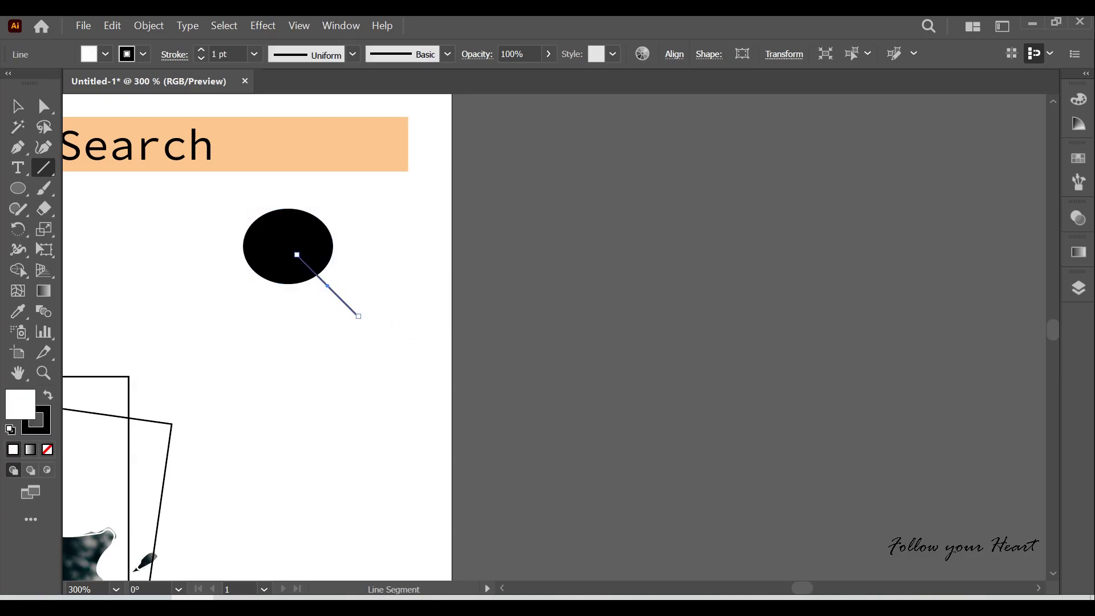
click(268, 239)
key(d)
click(327, 286)
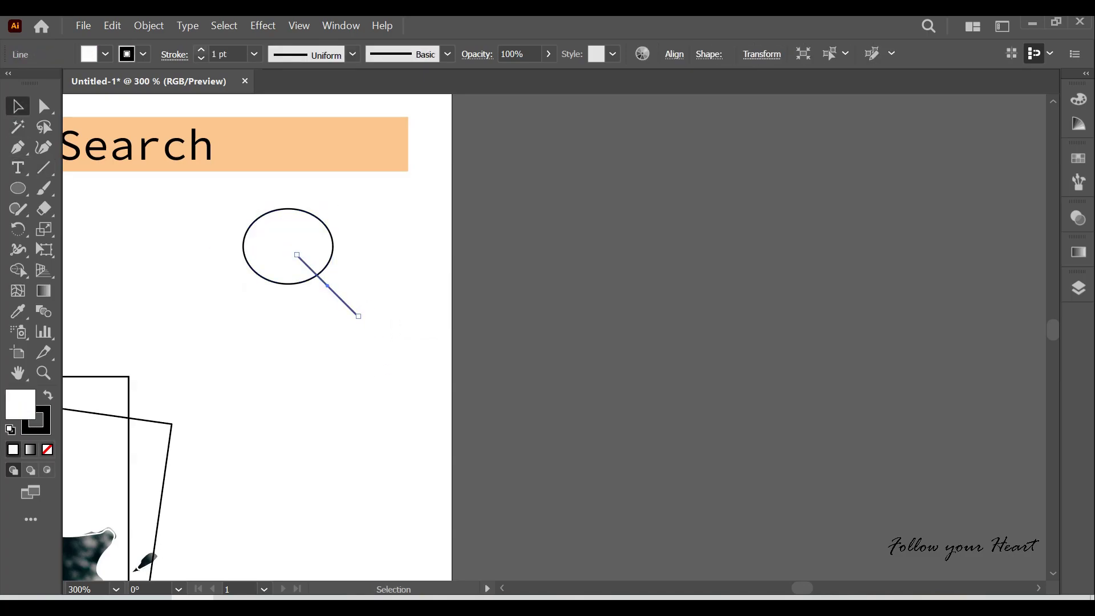
click(200, 50)
shift+click(243, 246)
click(254, 54)
click(269, 200)
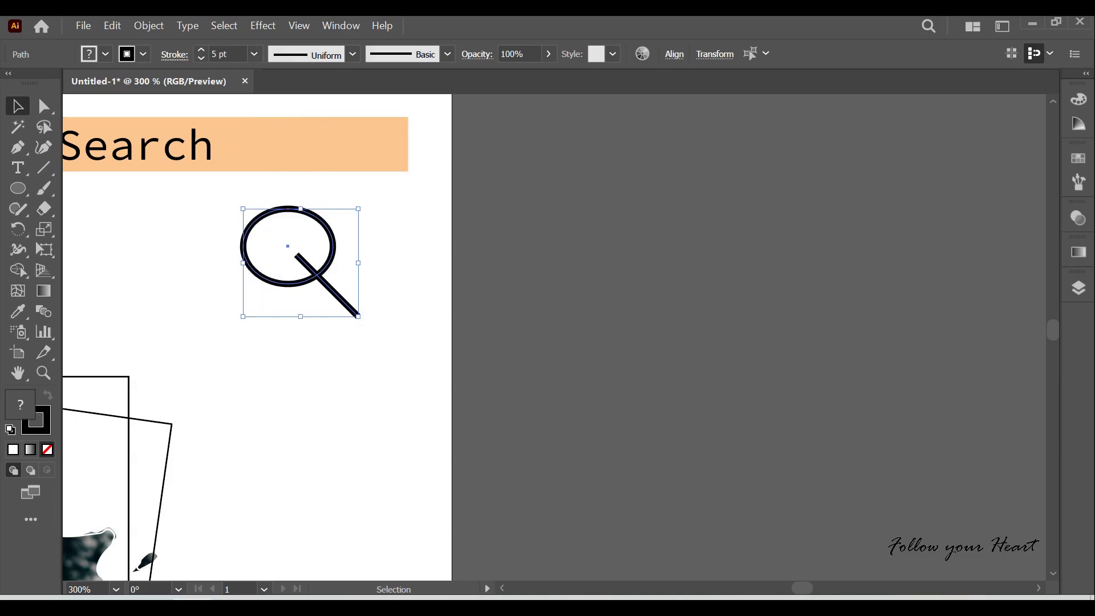
click(685, 343)
- Group the ellipse and handle into one magnifier icon and adjust the handle
drag(383, 356, 240, 205)
key(a)
drag(337, 296, 382, 333)
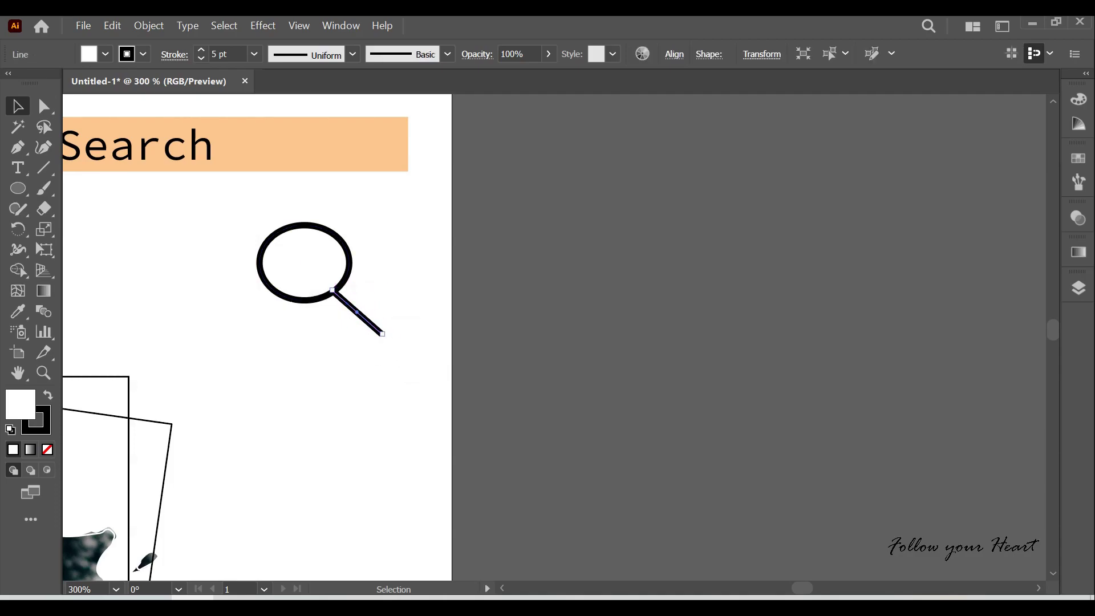
right_click(301, 261)
key(Escape)
click(301, 261)
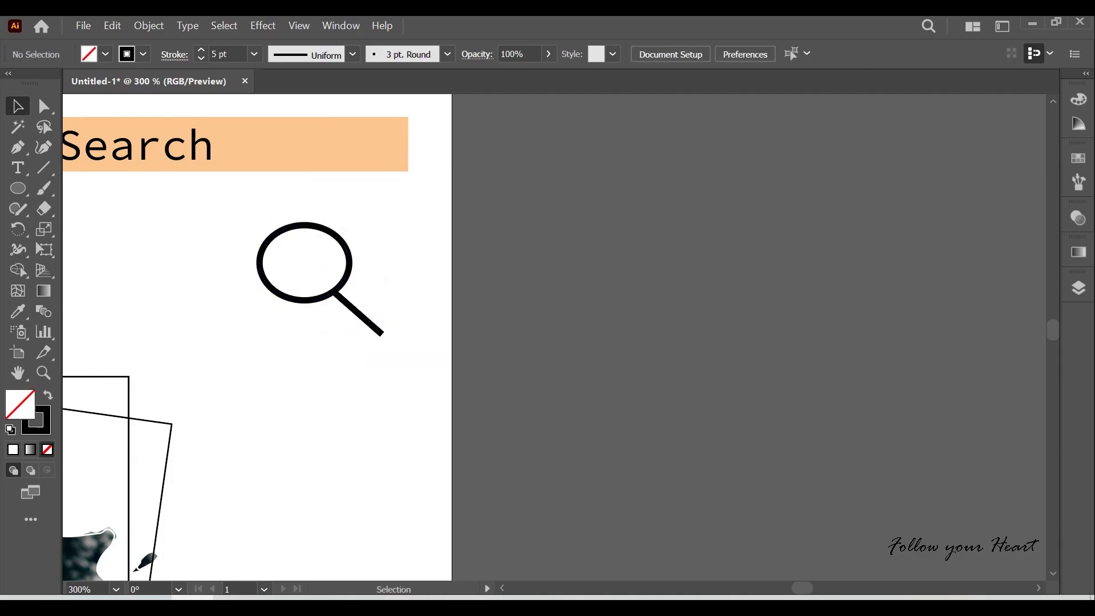
click(260, 263)
- Move the magnifier onto the peach Search bar and scale it down to fit
drag(259, 262, 278, 158)
mouse_move(402, 232)
mouse_down()
mouse_move(328, 166)
mouse_move(349, 144)
mouse_up()
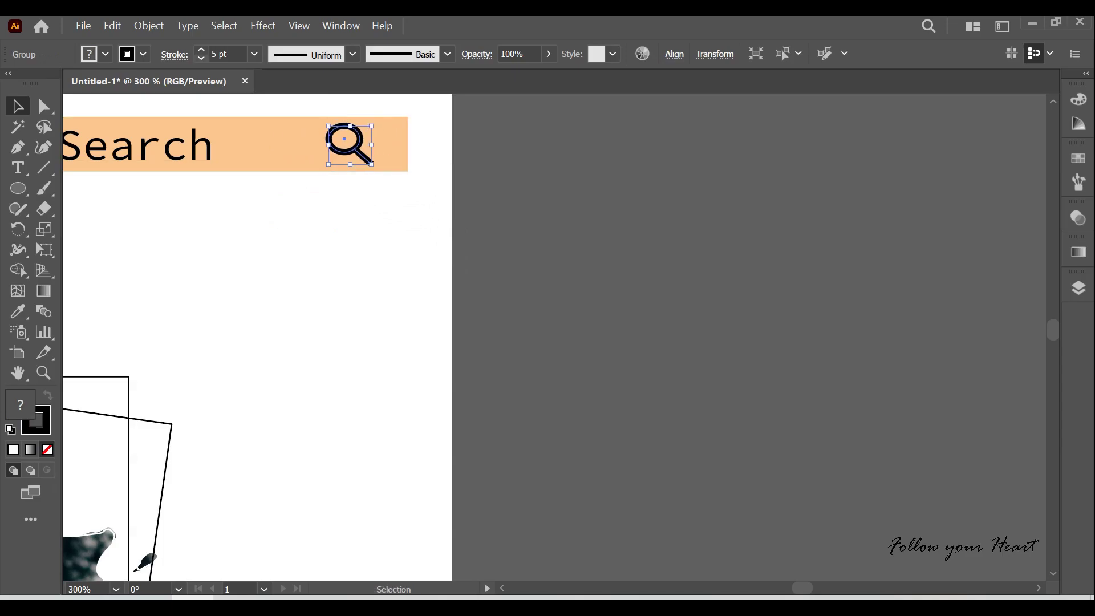
key(ctrl+minus)
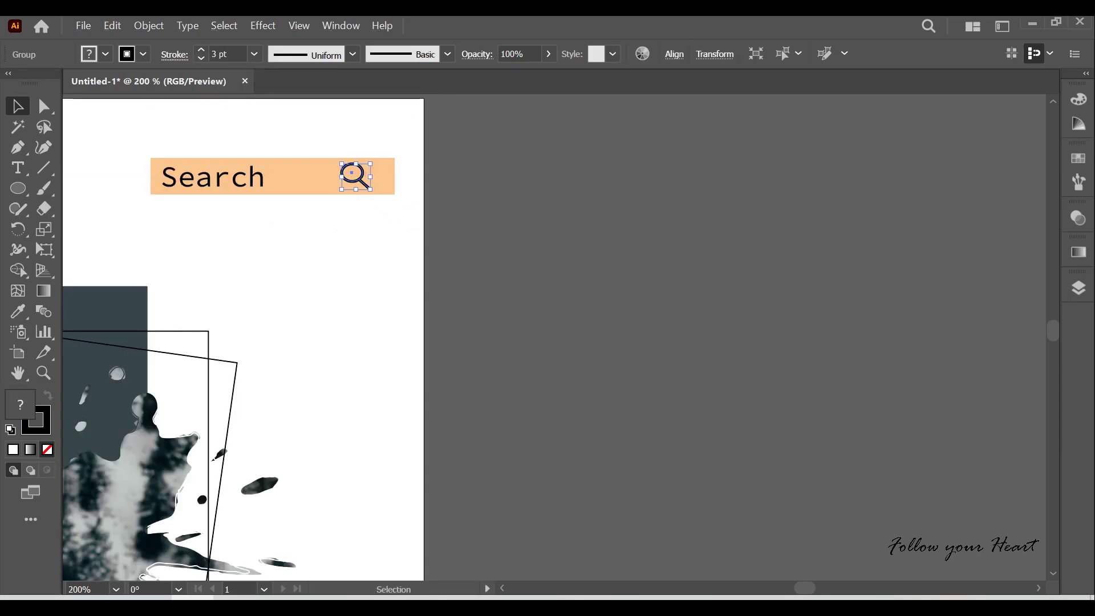
key(ctrl+shift+a)
key(ctrl+minus)
- Round the corners of the peach Search box and the EXPLORE THE bar with Live Corners
click(433, 280)
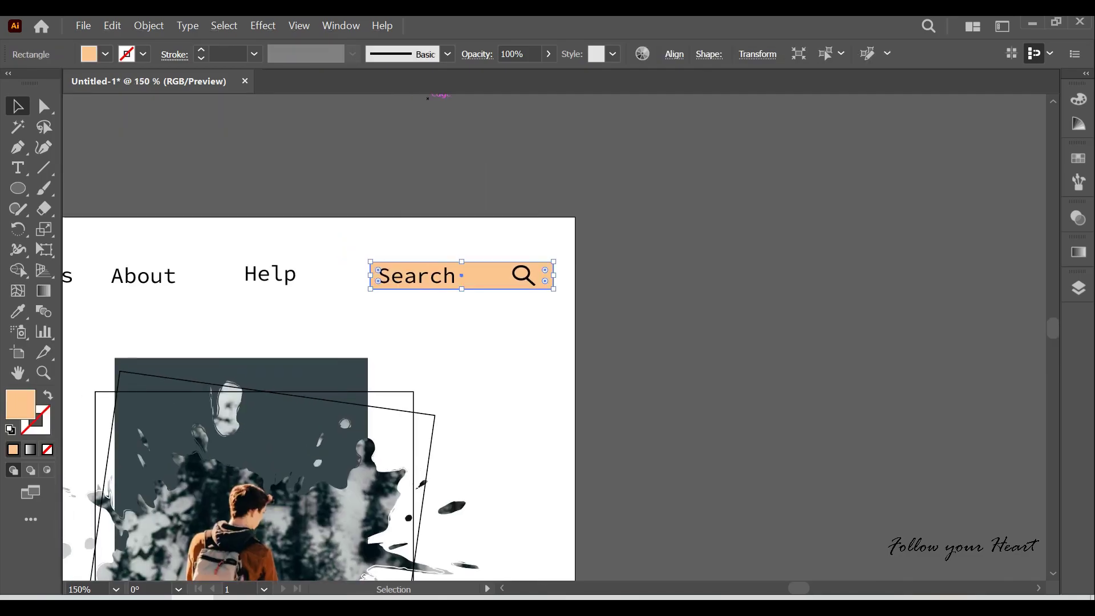
key(ctrl+plus)
drag(541, 263, 540, 264)
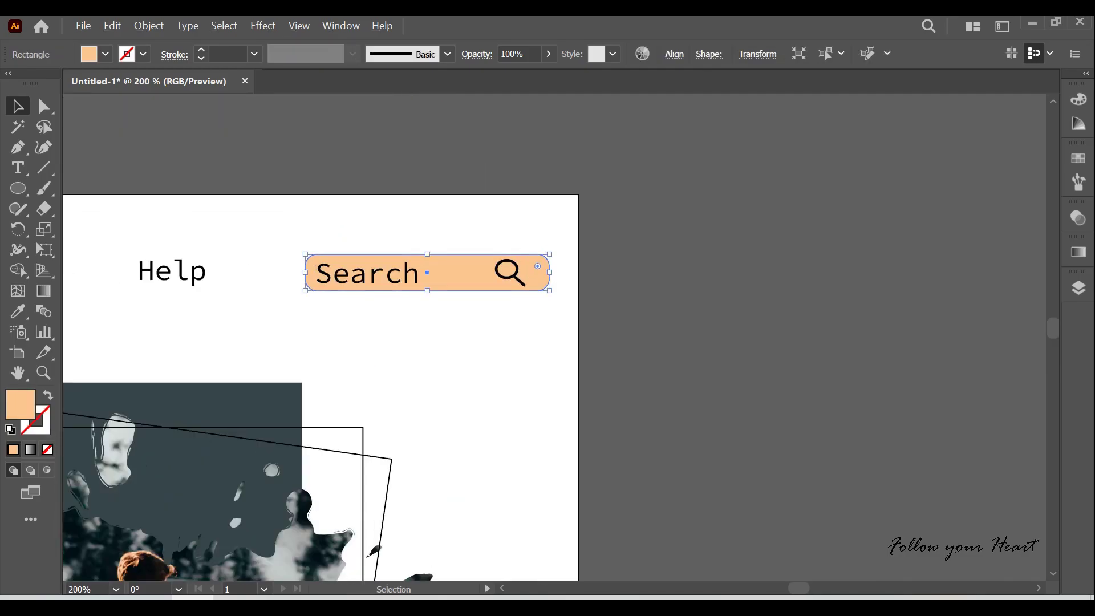
key(ctrl+shift+a)
scroll(319, 310, left, 5)
scroll(319, 309, left, 5)
click(318, 309)
mouse_move(450, 317)
mouse_down()
mouse_move(453, 341)
mouse_move(545, 339)
mouse_up()
- Scale the EXPLORE THE heading down to fit inside its peach bar
key(ctrl+0)
click(391, 354)
scroll(477, 330, up, 3)
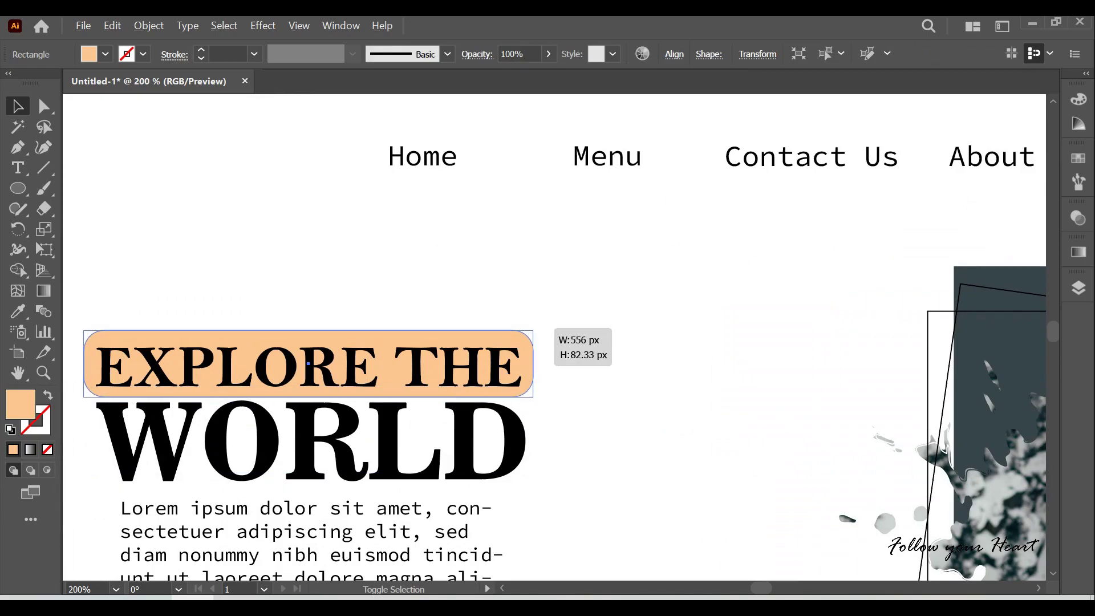
key(ctrl+shift+a)
key(ctrl+minus)
key(ctrl+minus)
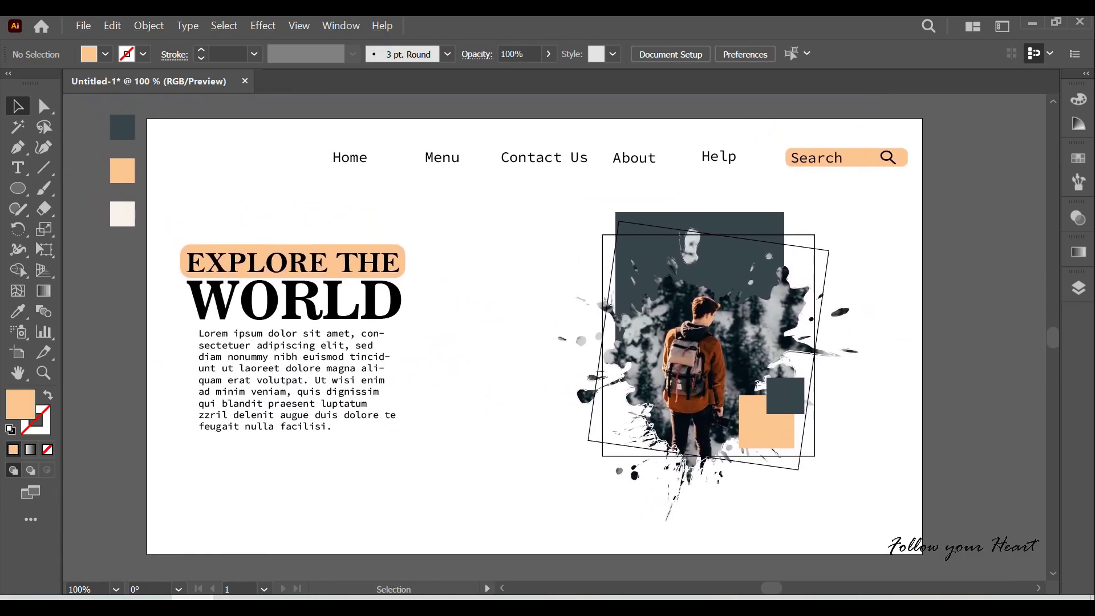
triple_click(293, 262)
key(Escape)
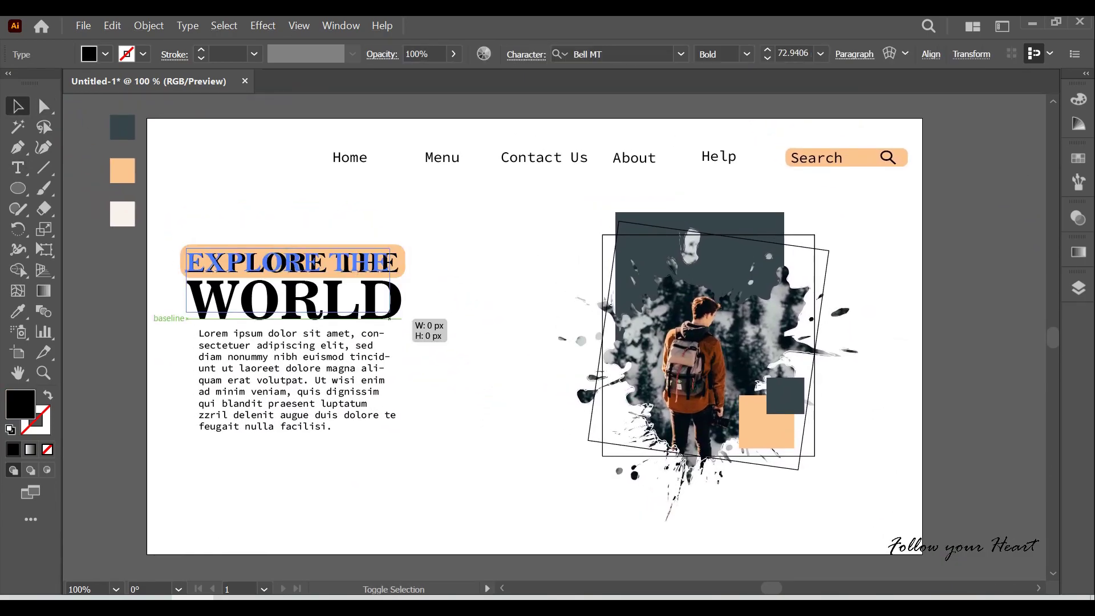
drag(405, 311, 351, 261)
key(ctrl+shift+a)
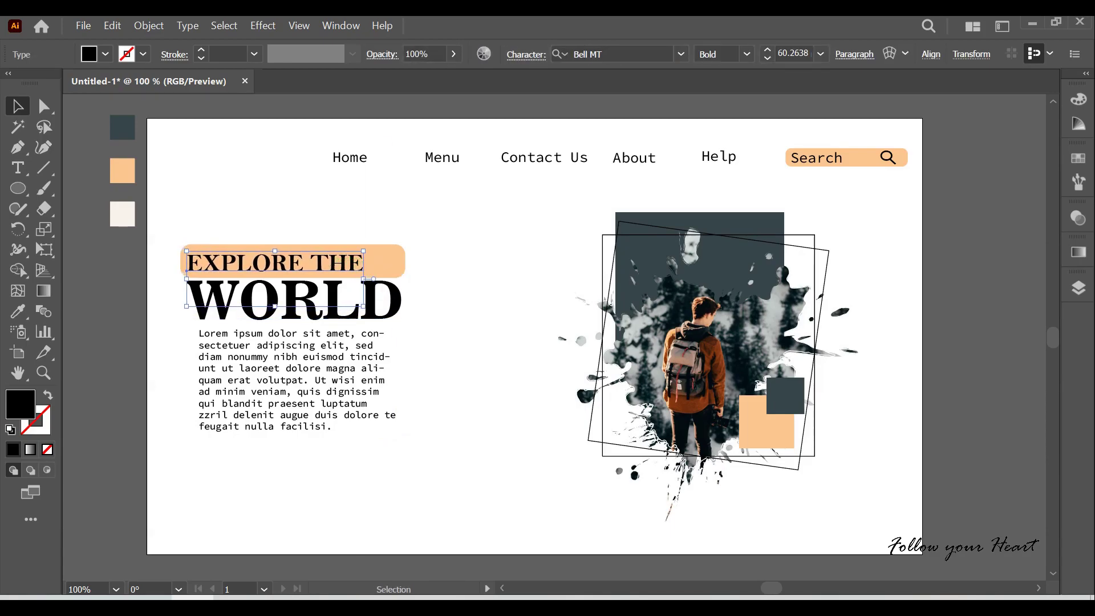
key(ctrl+shift+a)
scroll(547, 319, down, 1)
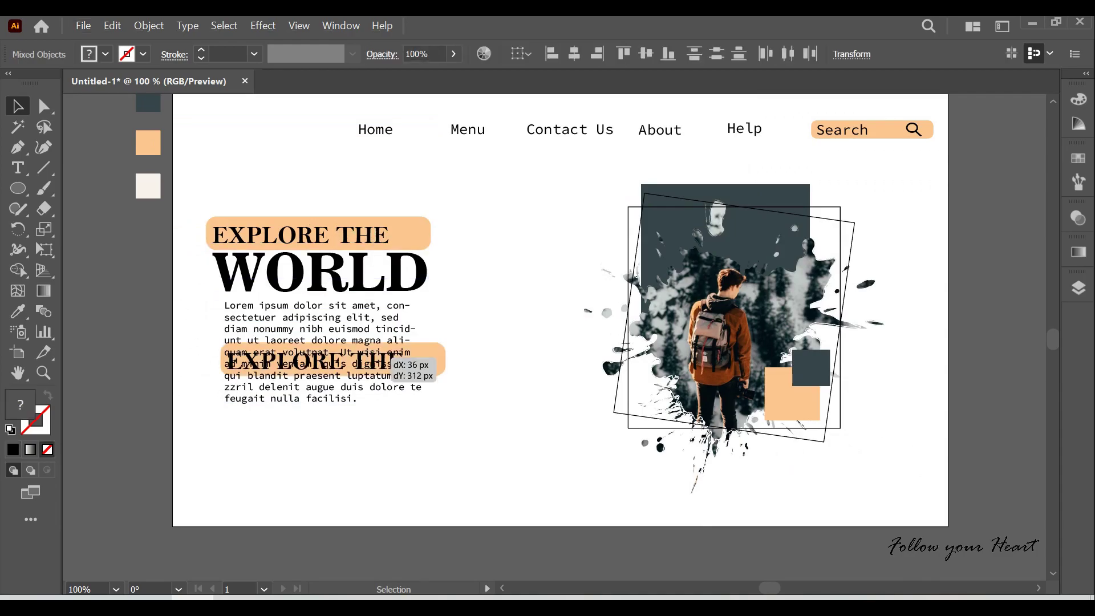
- Alt-drag a copy of the heading bar below the body text and retype it 'Book Now'
drag(320, 234, 319, 453)
double_click(303, 454)
key(ctrl+a)
key(BackSpace)
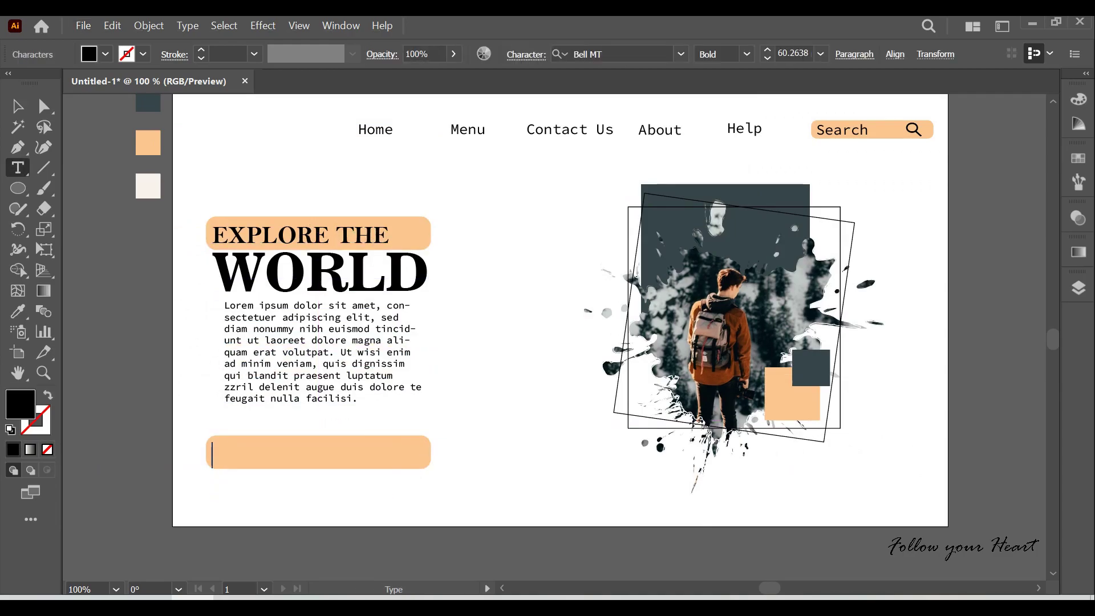
text(Book Now)
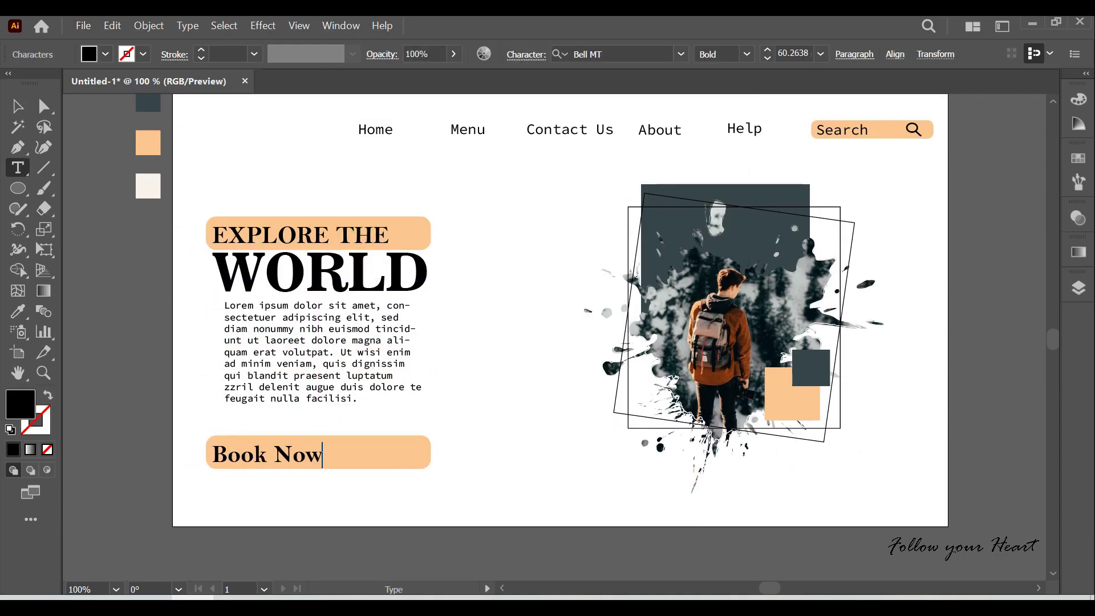
key(Escape)
drag(317, 456, 321, 451)
- Narrow the button shape to fit Book Now and move the button under the body text
click(371, 454)
drag(431, 453, 331, 467)
click(320, 365)
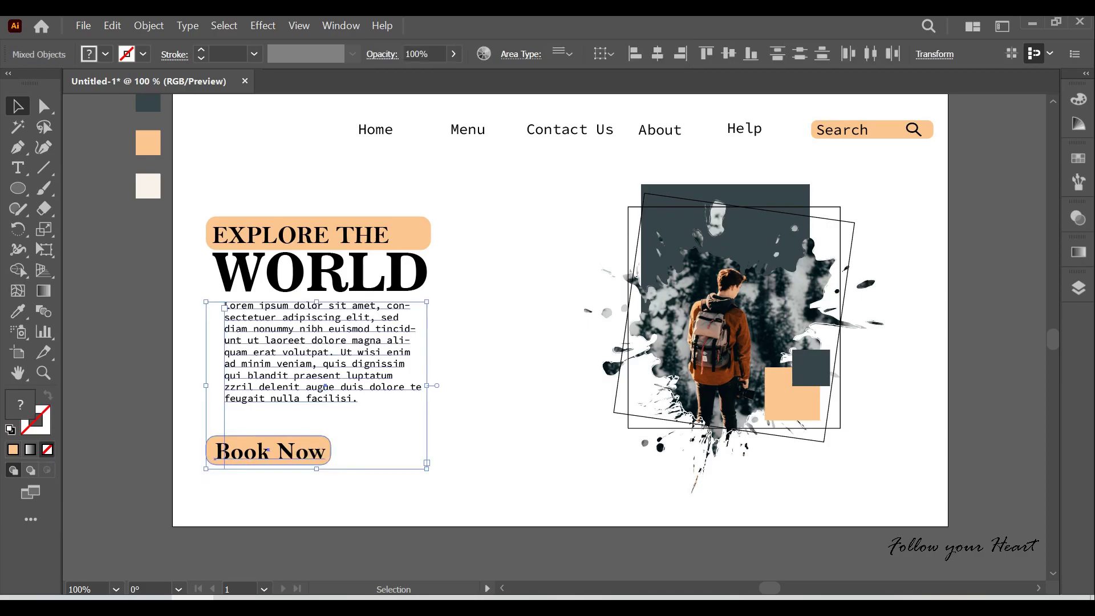
click(502, 491)
click(271, 451)
shift+click(330, 461)
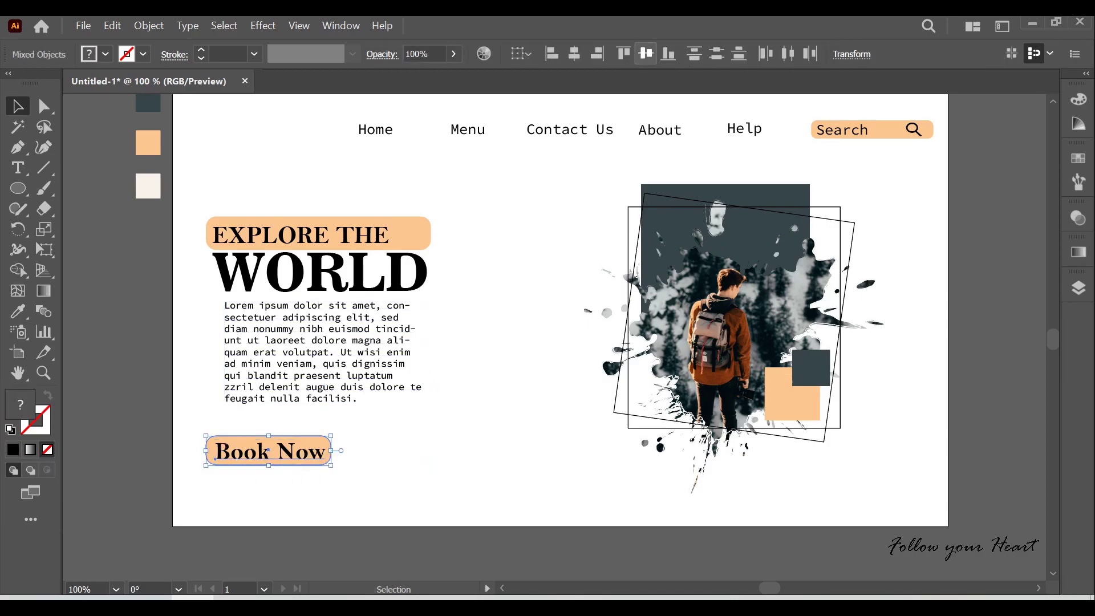
drag(297, 441, 332, 420)
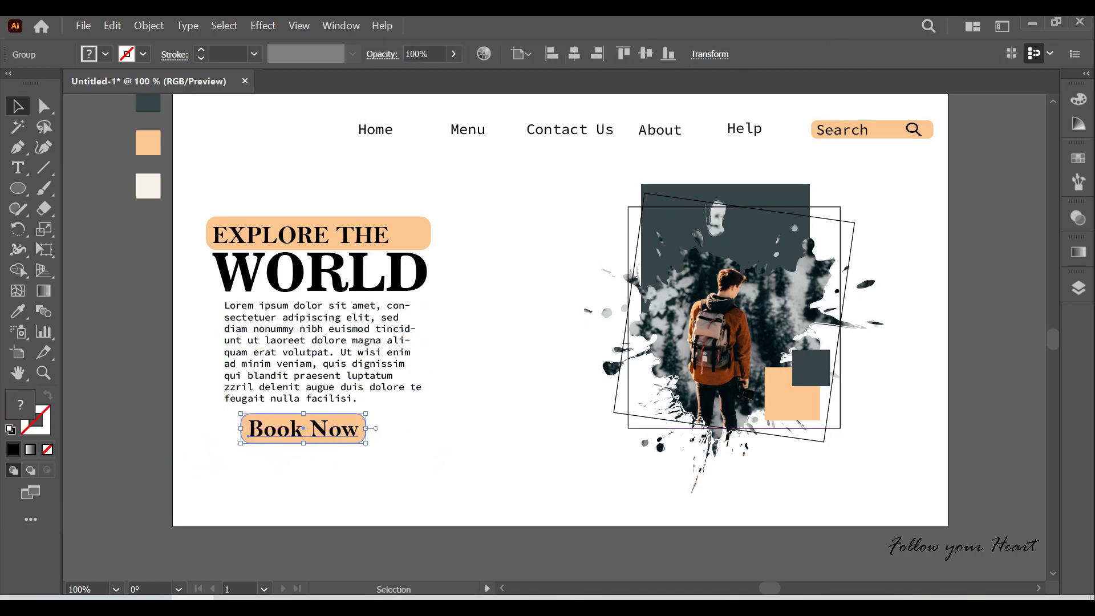
- Set the Book Now text to 48 pt, centre it on the button, and reposition the button
double_click(333, 422)
key(ctrl+a)
click(820, 53)
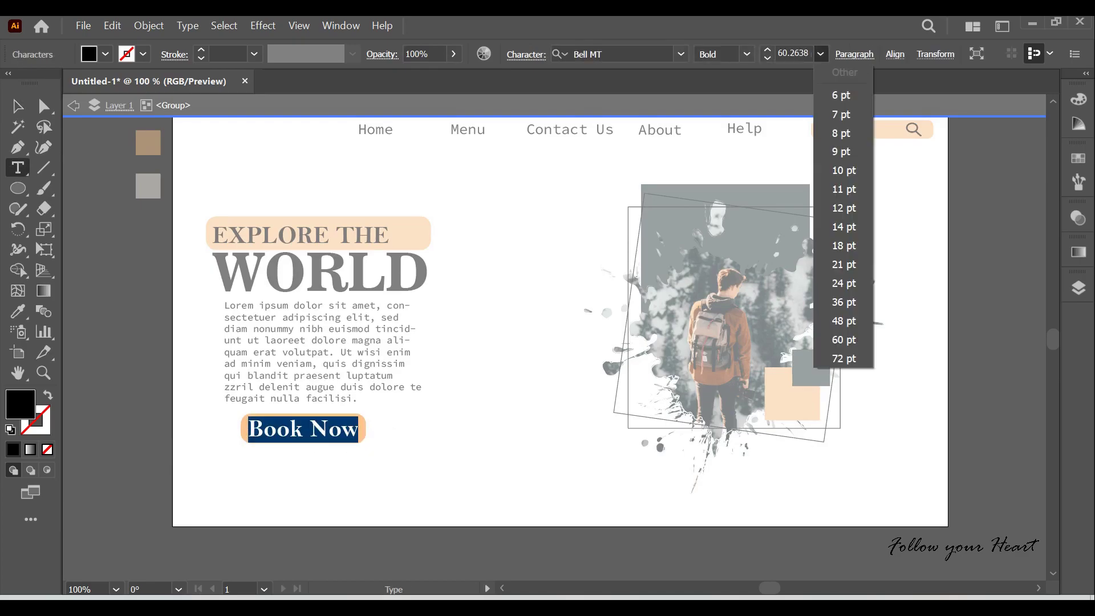
click(841, 318)
key(Escape)
key(Escape)
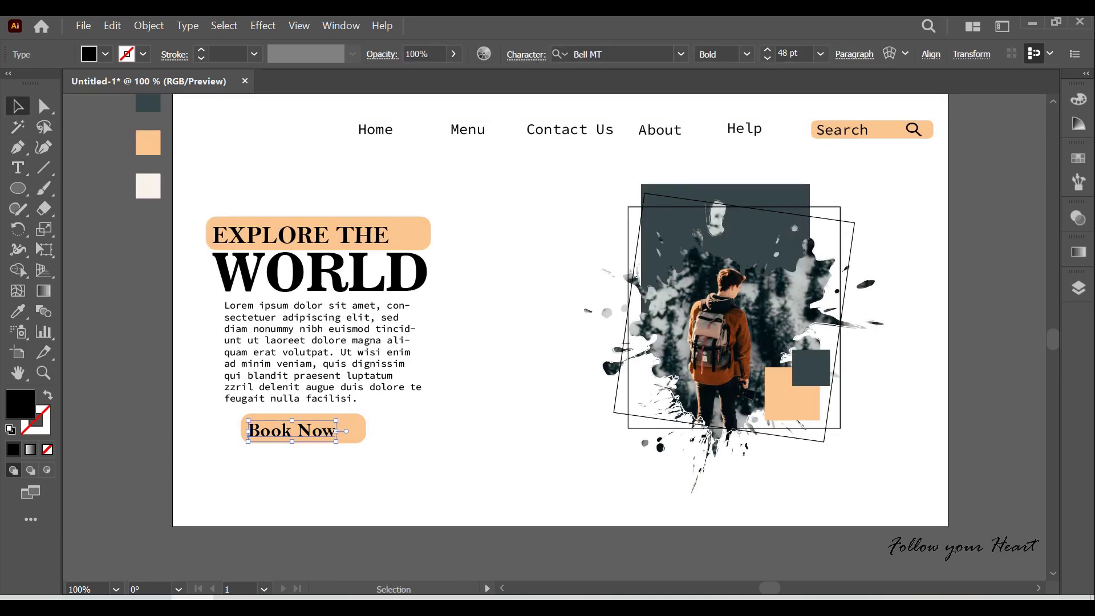
double_click(302, 428)
key(ctrl+a)
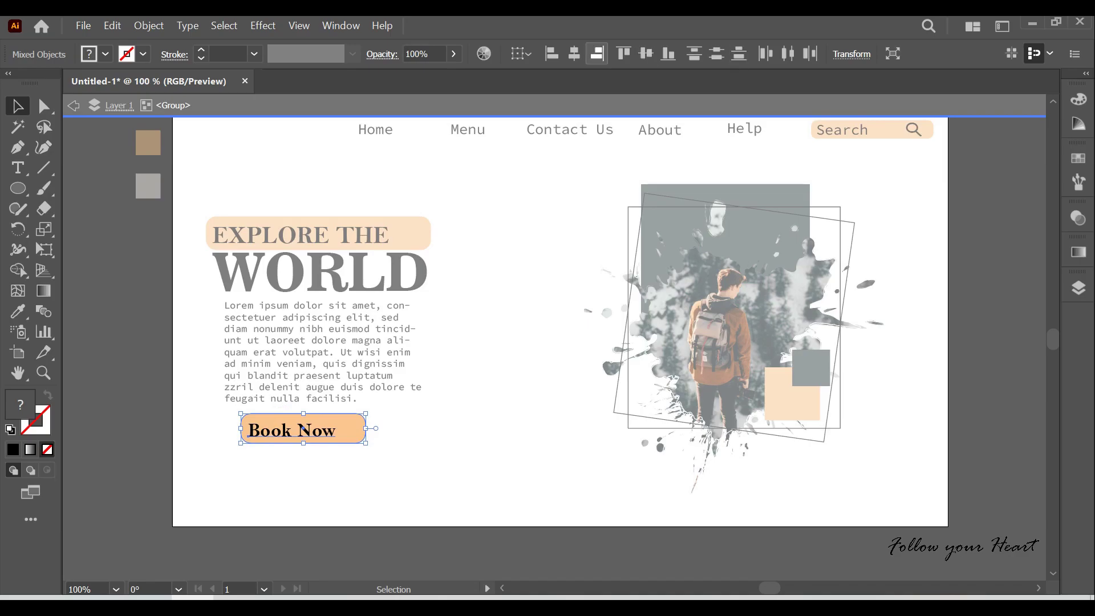
click(597, 54)
key(Escape)
drag(341, 429, 327, 436)
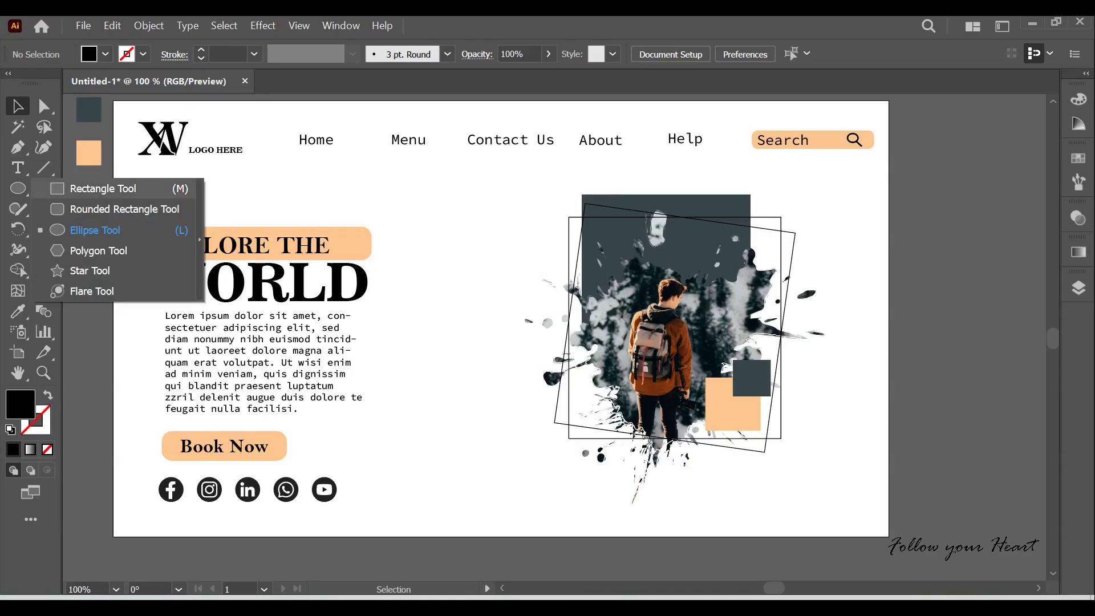
- Draw a full-width header rectangle across the page top and send it to back
drag(18, 188, 79, 187)
drag(114, 101, 889, 184)
right_click(873, 184)
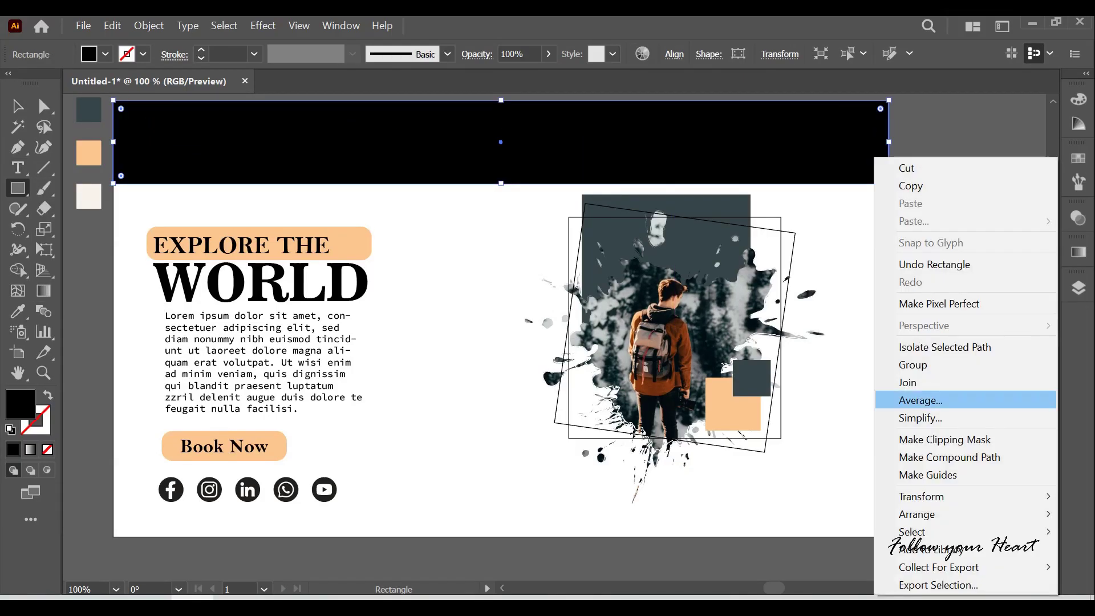
click(702, 567)
- Fill the header with the dark teal swatch and raise its HSB brightness to about 46%
key(i)
click(89, 196)
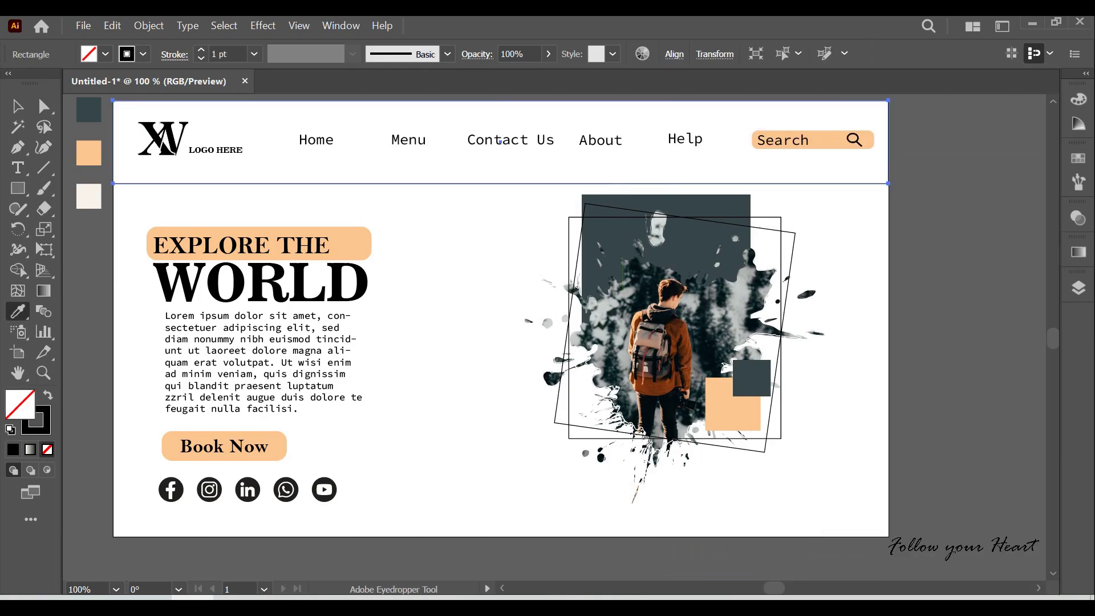
click(89, 110)
click(1079, 98)
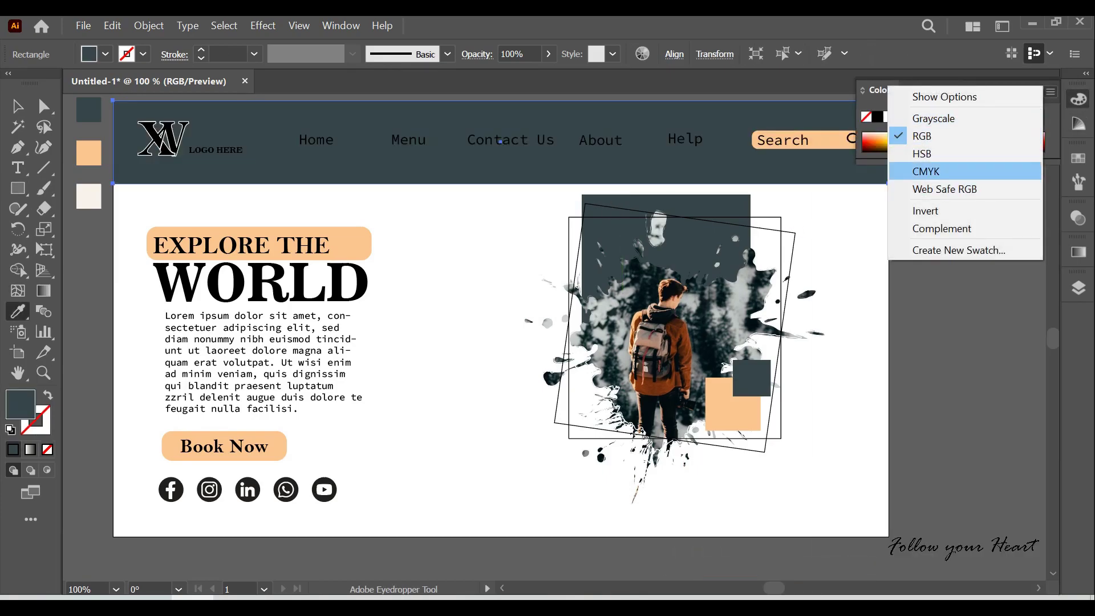
click(941, 97)
click(1050, 91)
click(921, 154)
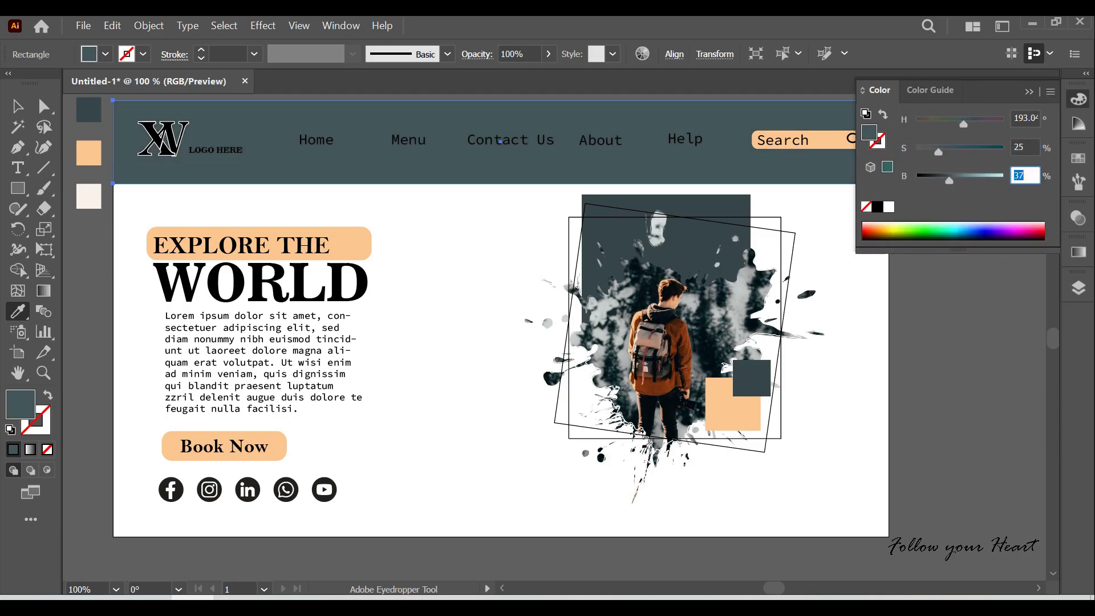
drag(942, 180, 957, 180)
- Inside the XW logo group, apply Object > Expand Appearance to the letters
scroll(141, 121, up, 3)
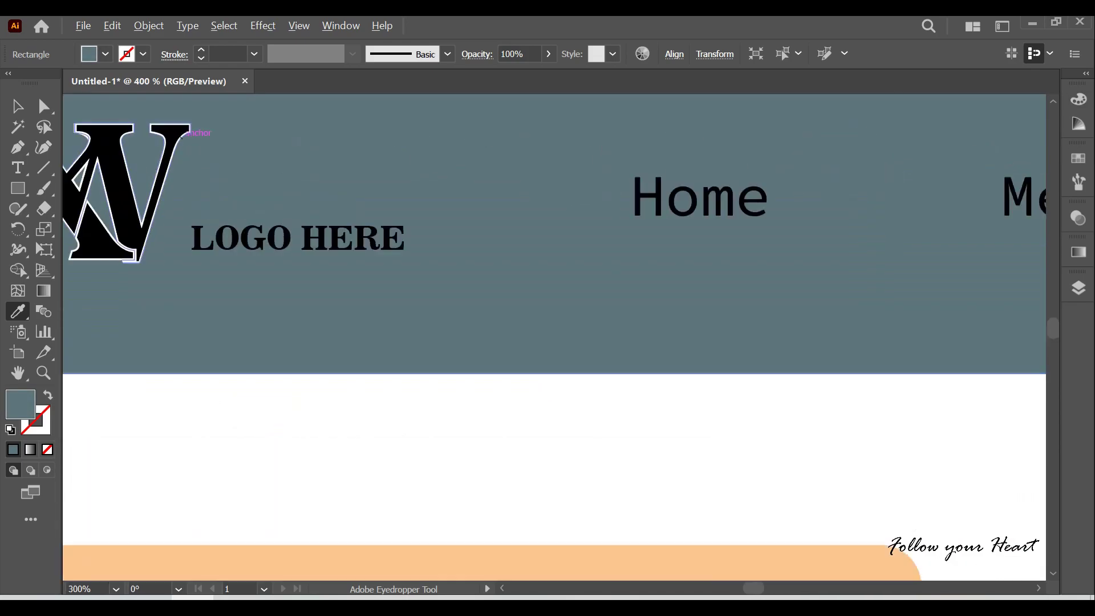
scroll(140, 121, up, 2)
key(v)
double_click(274, 228)
click(274, 228)
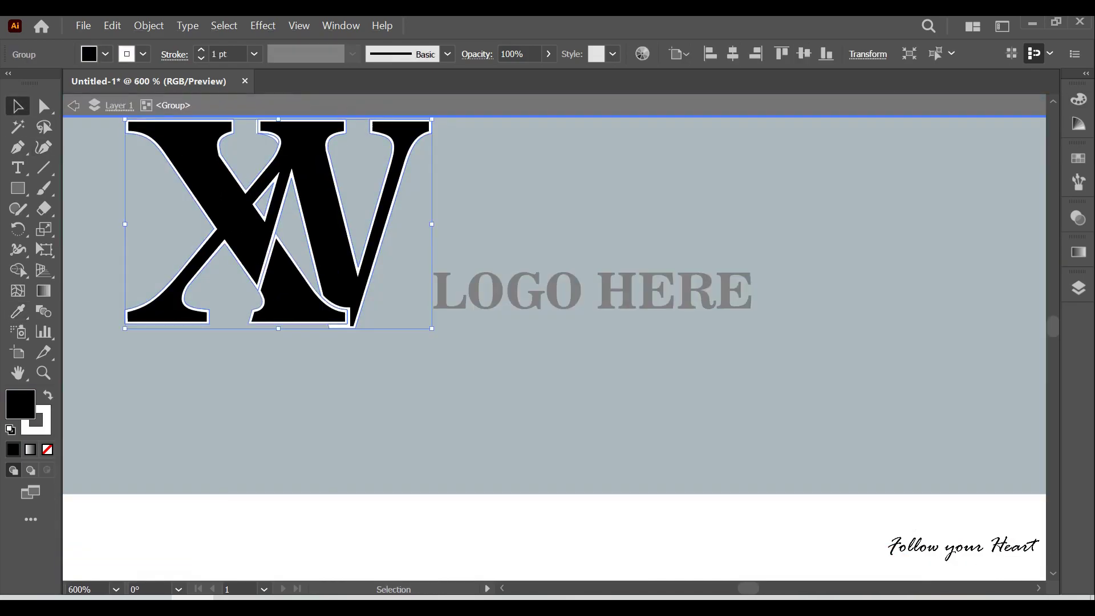
click(149, 25)
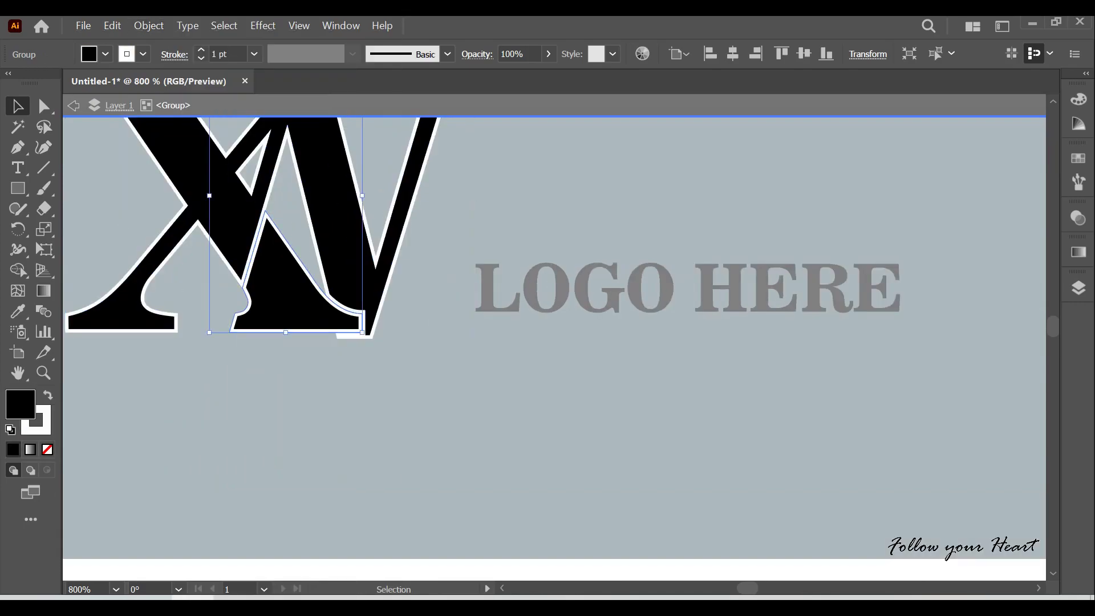
key(Return)
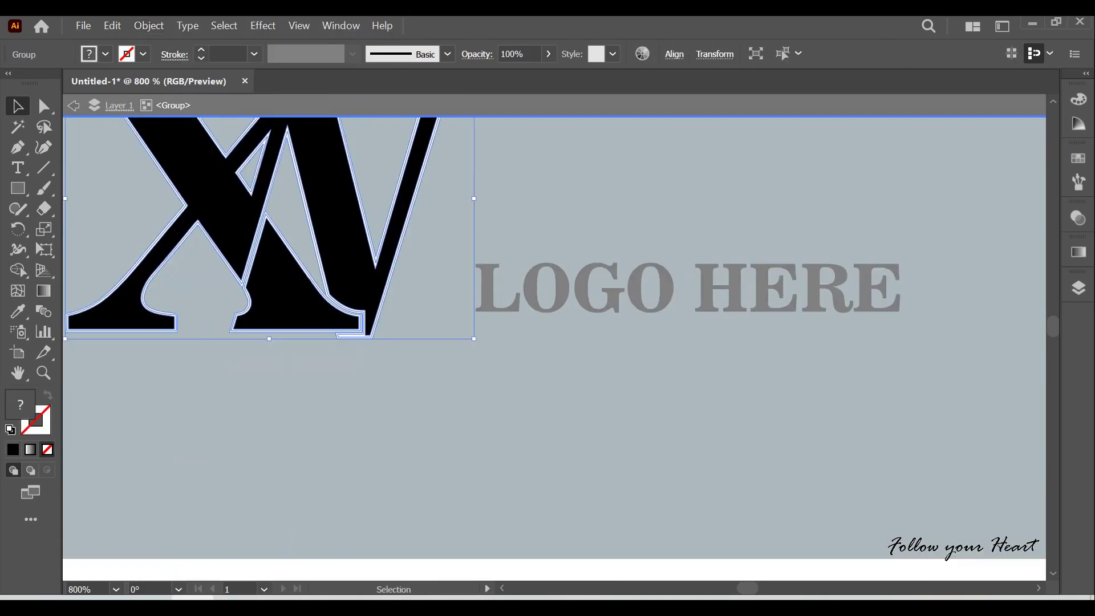
- Inspect the expanded logo closely with the Shape Builder tool, then exit isolation and fit the page
key(shift+p)
key(shift+m)
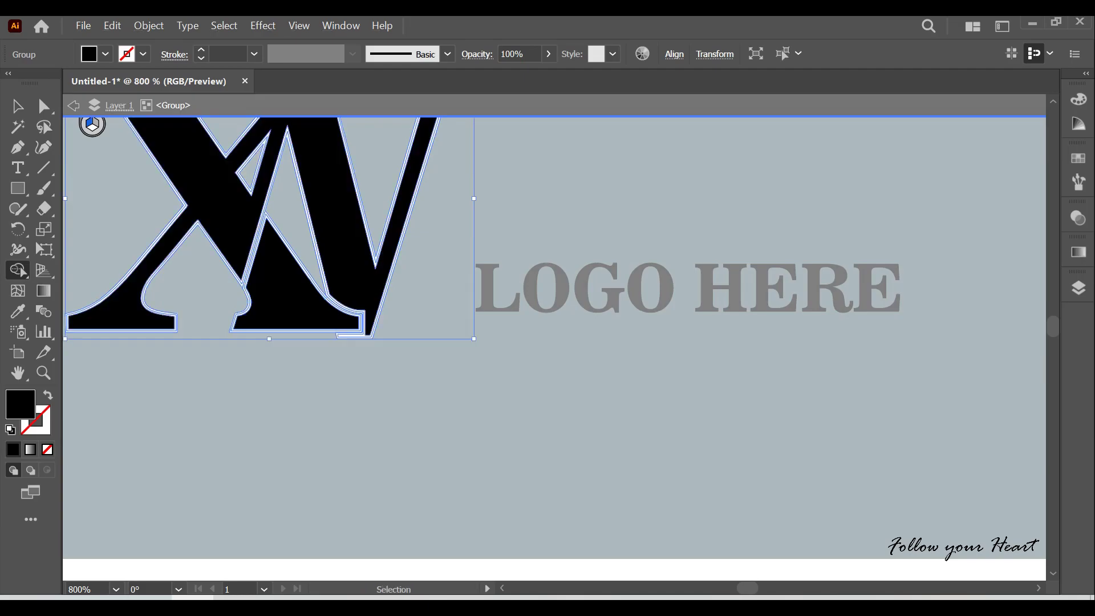
key(ctrl+equal)
key(ctrl+equal)
scroll(553, 348, up, 5)
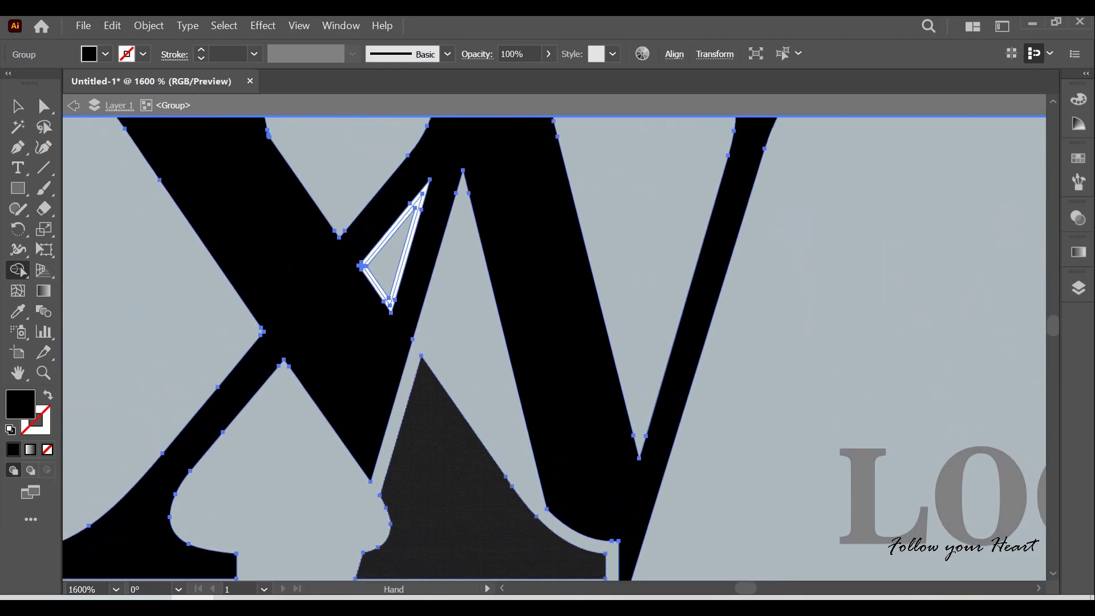
scroll(553, 348, left, 2)
scroll(399, 150, up, 3)
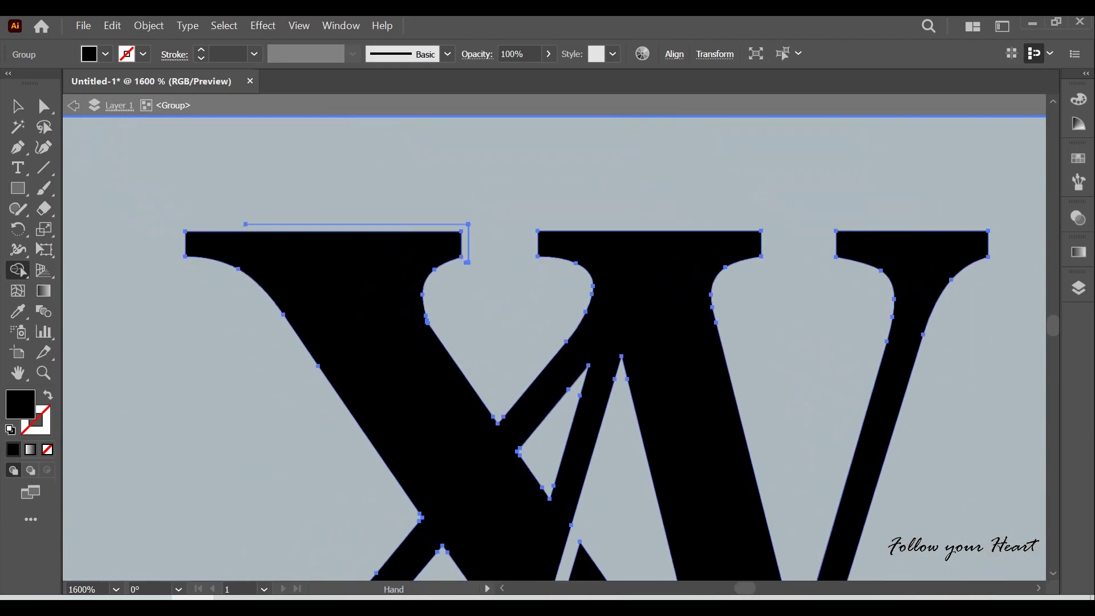
scroll(399, 150, left, 3)
key(Escape)
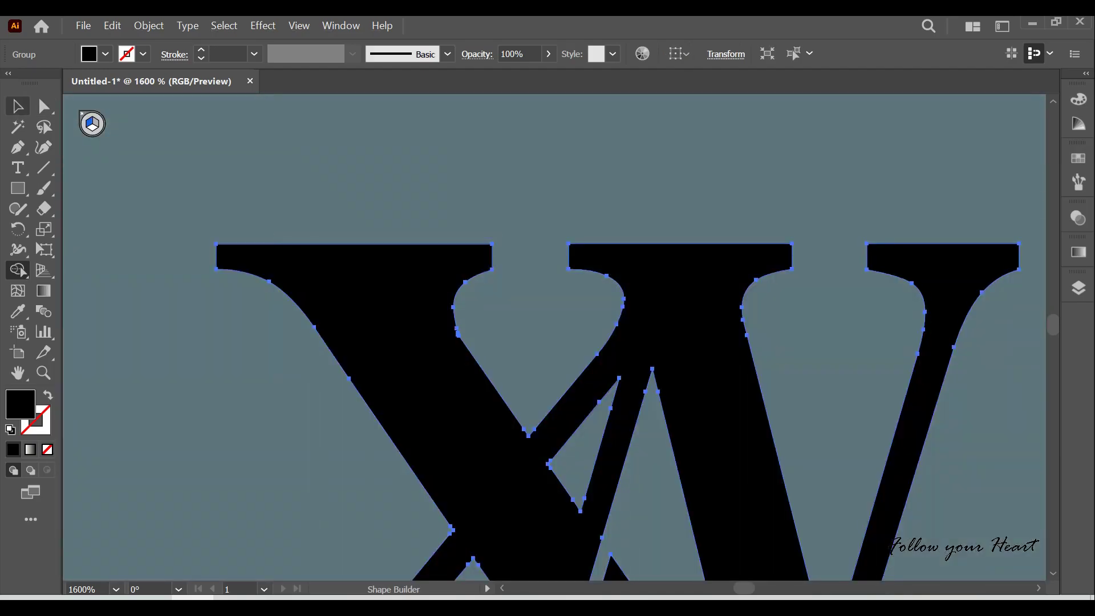
key(v)
key(ctrl+minus)
key(ctrl+minus)
key(ctrl+minus)
key(ctrl+minus)
key(ctrl+minus)
key(ctrl+shift+a)
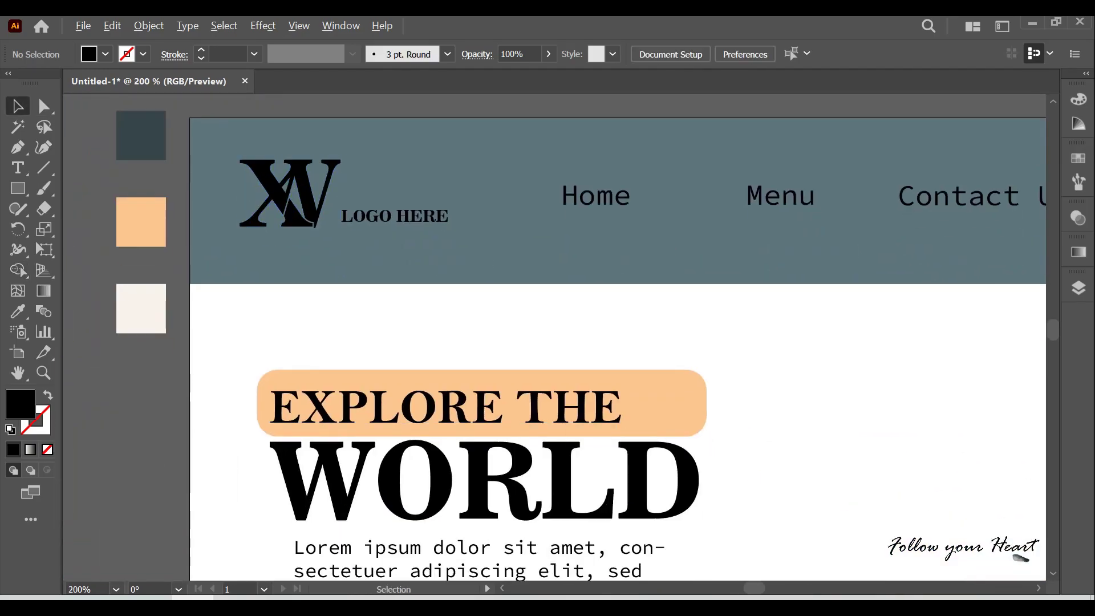
key(ctrl+minus)
key(ctrl+plus)
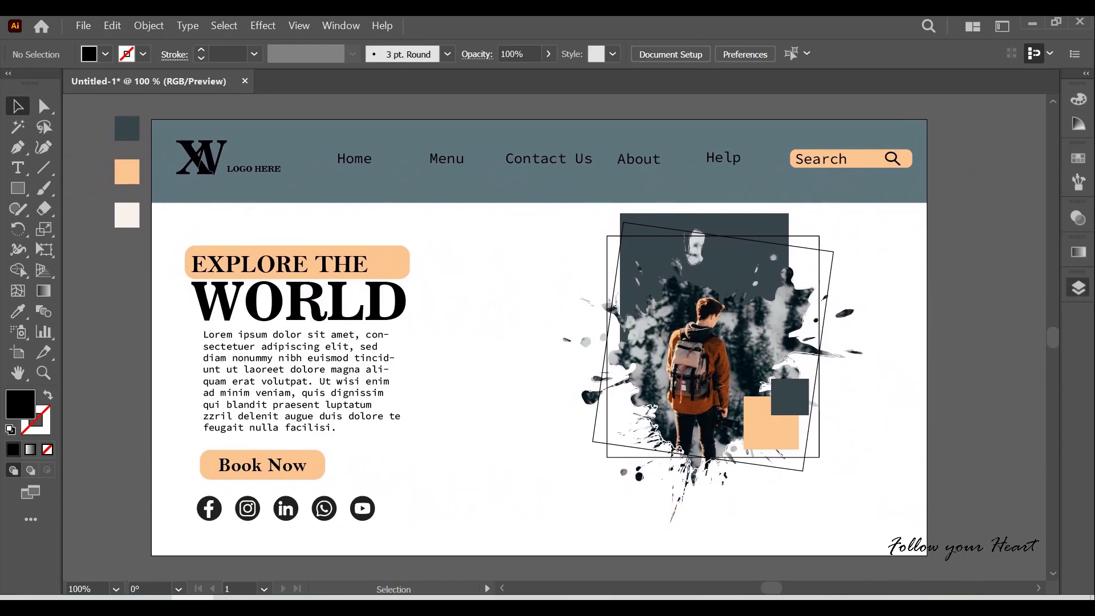
- Restack the collage: dark square shifted about 38 px left, hiker photo brought in front
click(1078, 288)
click(684, 331)
double_click(685, 331)
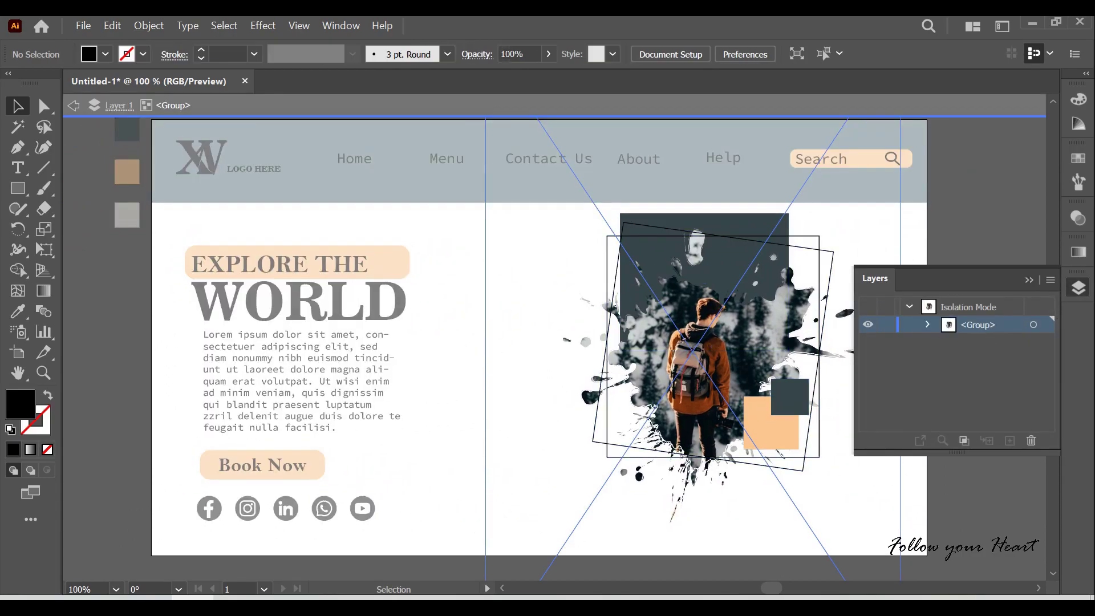
click(696, 342)
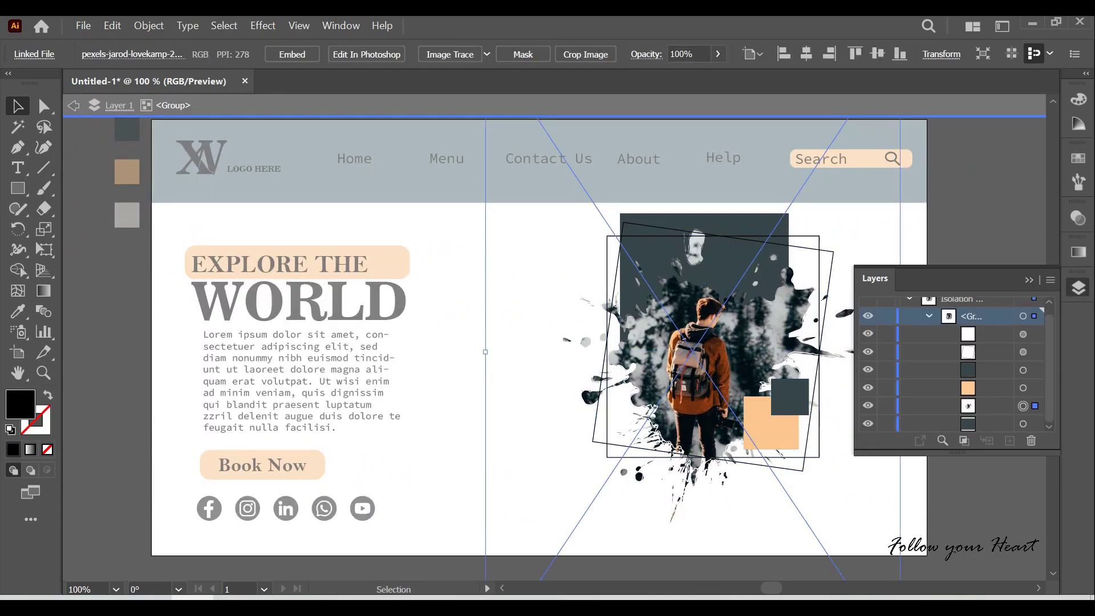
drag(693, 349, 651, 364)
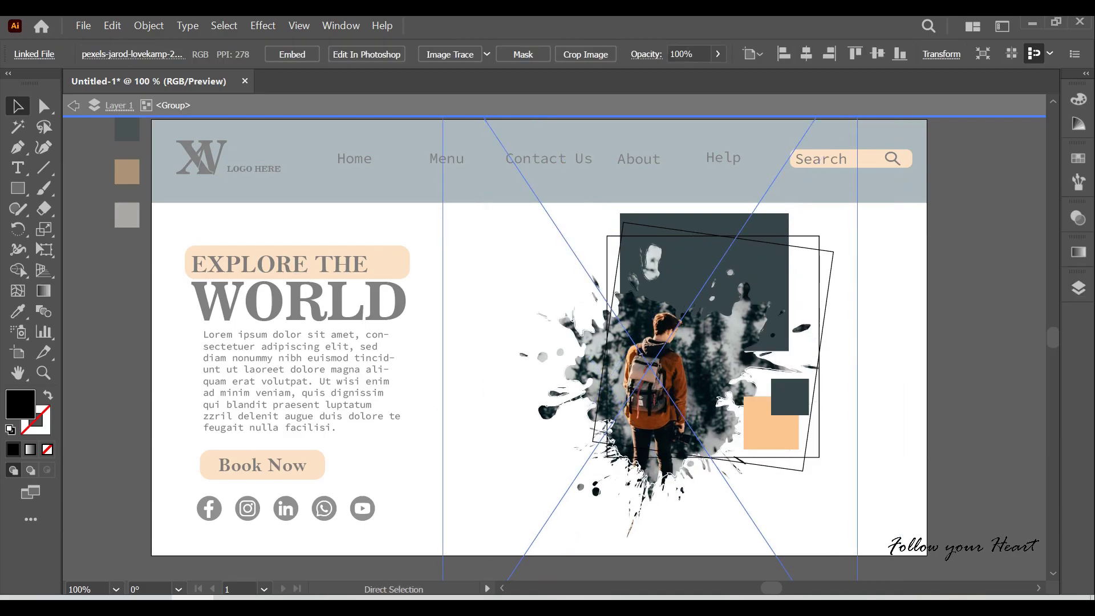
key(ctrl+z)
right_click(683, 338)
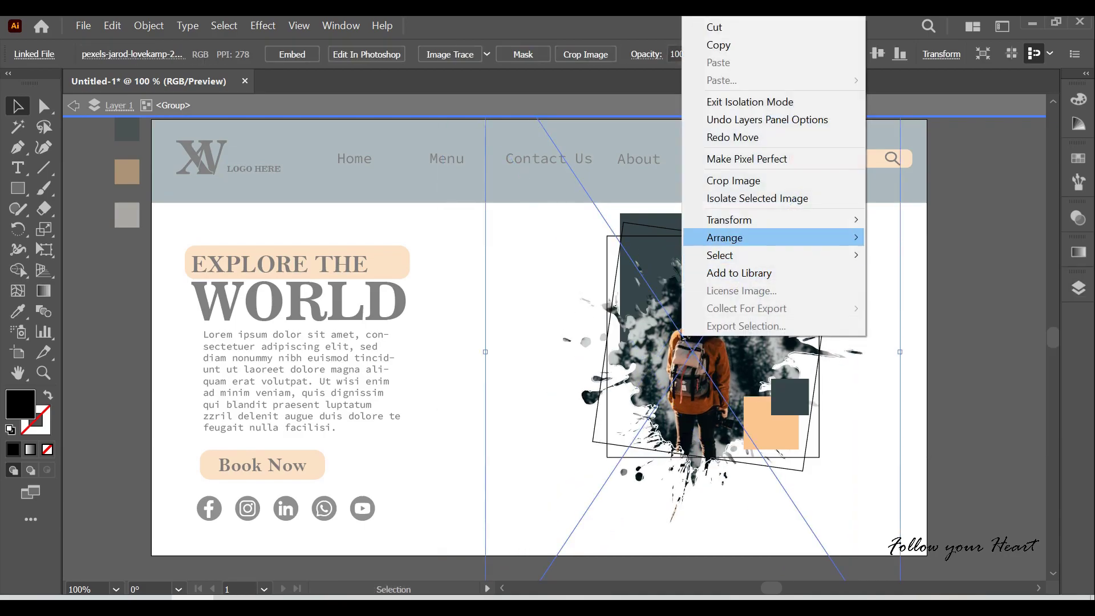
click(913, 288)
drag(703, 282, 681, 282)
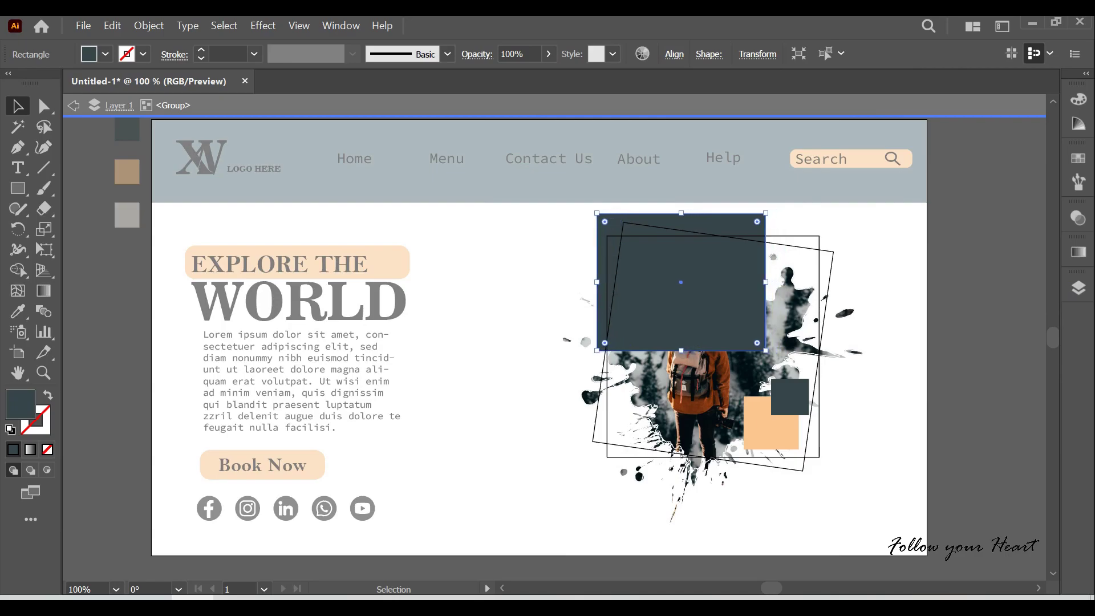
click(693, 388)
right_click(696, 391)
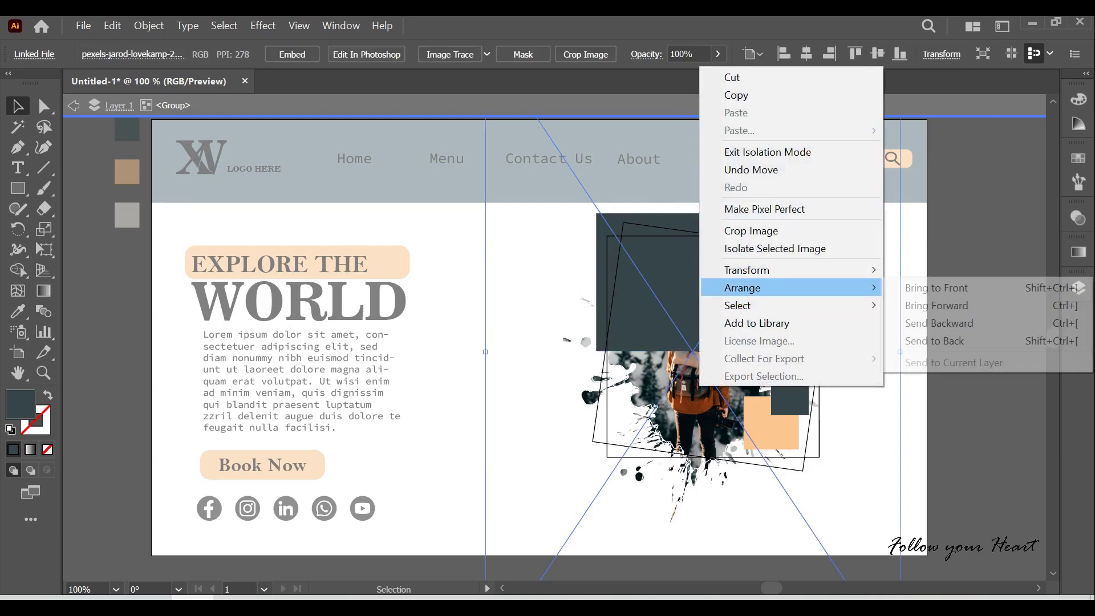
click(935, 303)
key(Escape)
key(Escape)
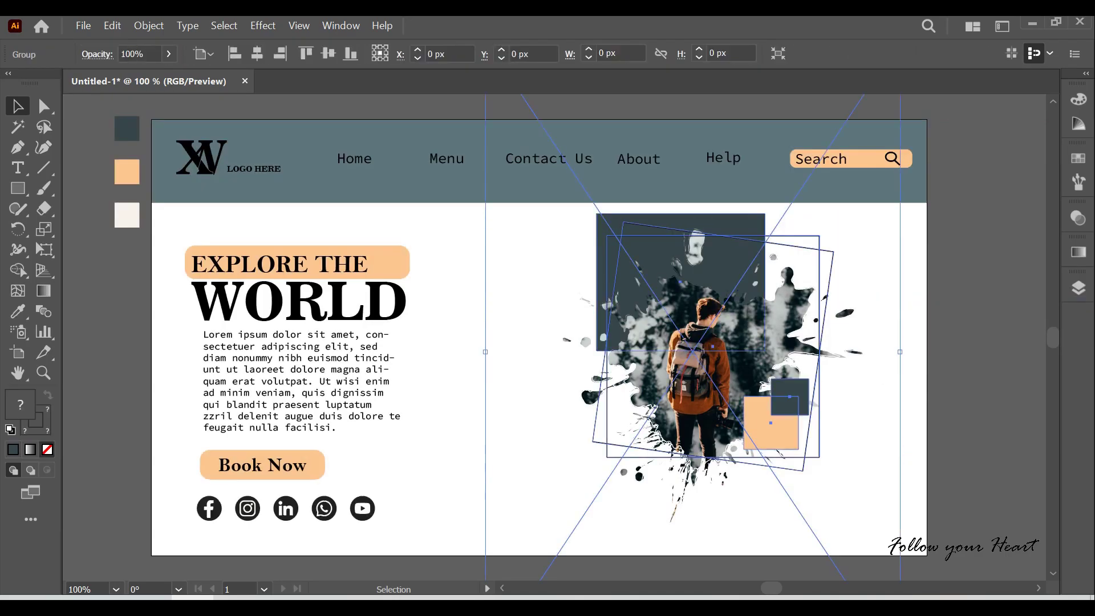
- Move the photo collage about 48 px down and draw a rectangle covering the page body
drag(696, 354, 699, 381)
key(ctrl+shift+a)
key(alt)
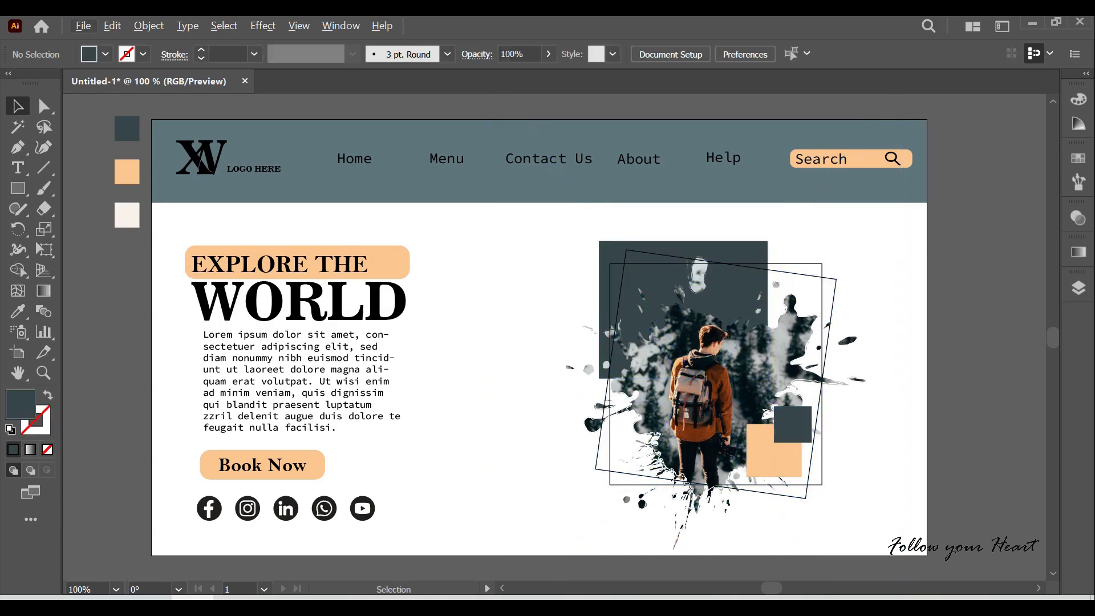
key(m)
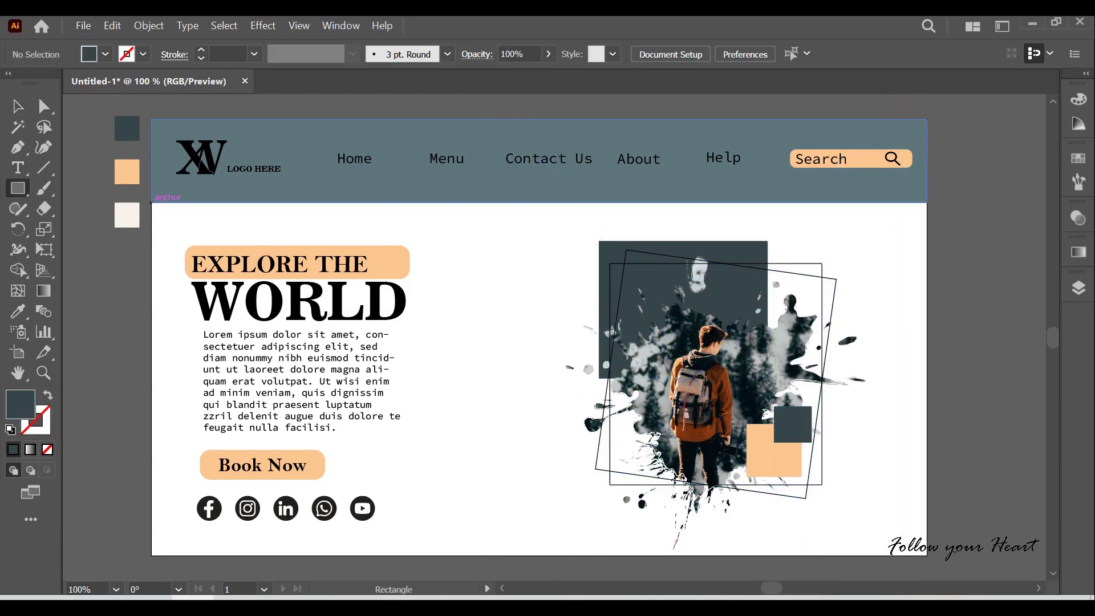
drag(151, 203, 930, 555)
- Send the body rectangle behind all artwork and fill it with light grey
key(v)
right_click(289, 376)
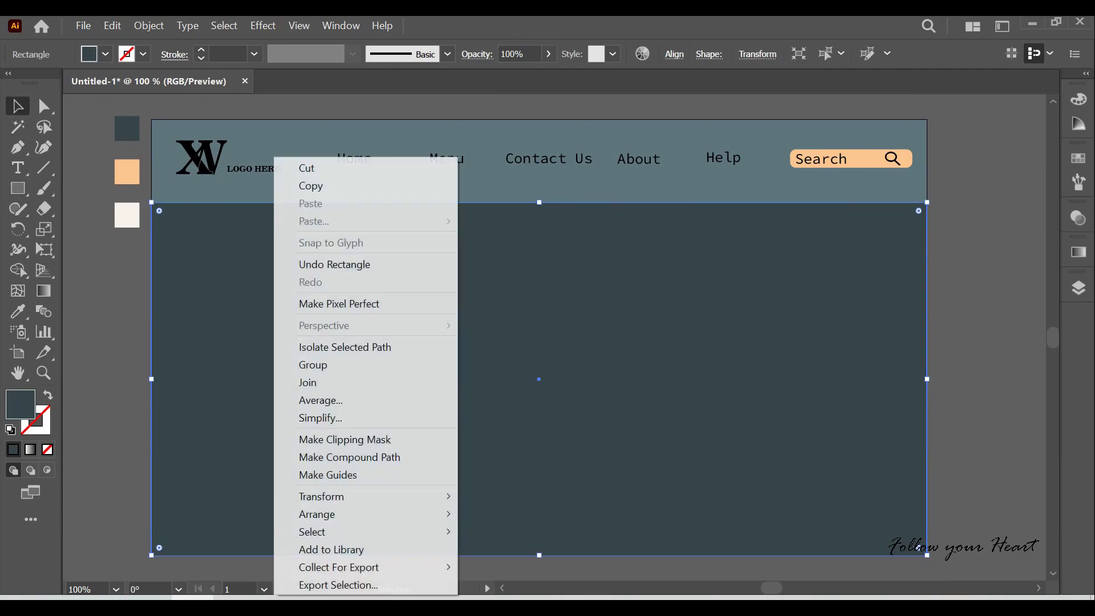
click(502, 564)
click(1079, 158)
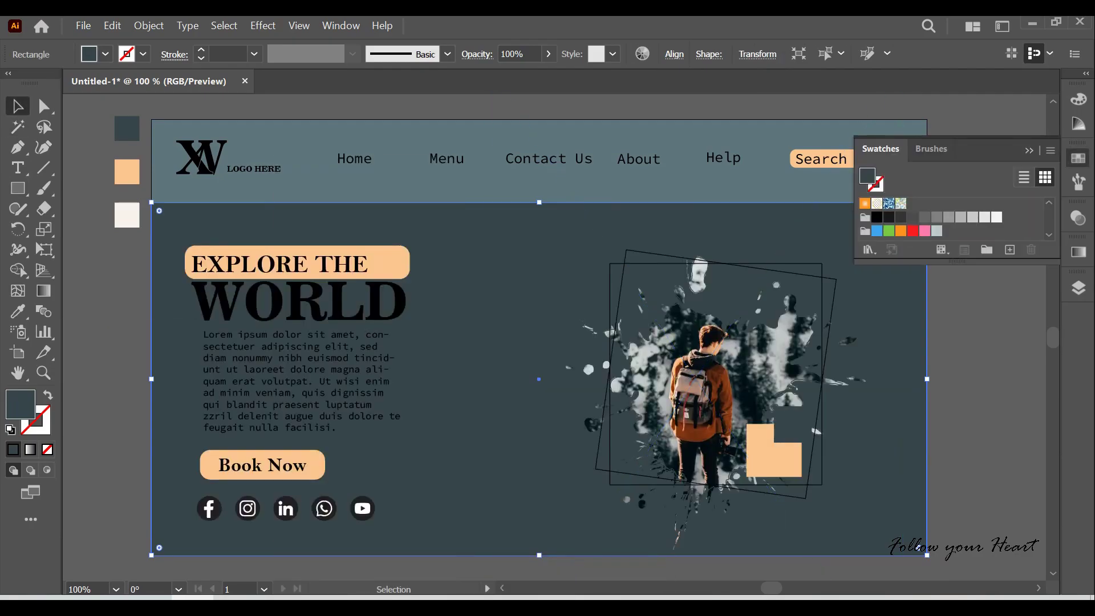
click(996, 217)
click(973, 217)
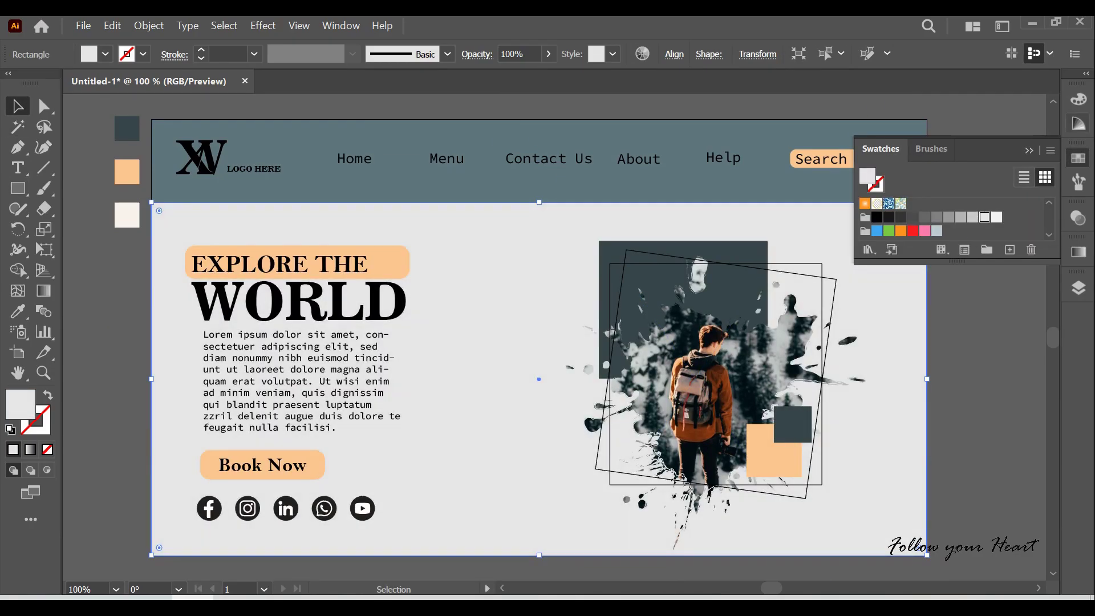
click(1078, 124)
- Apply a radial gradient, dark stop lightened to K 43, reversed so the centre is white
click(1078, 252)
click(870, 273)
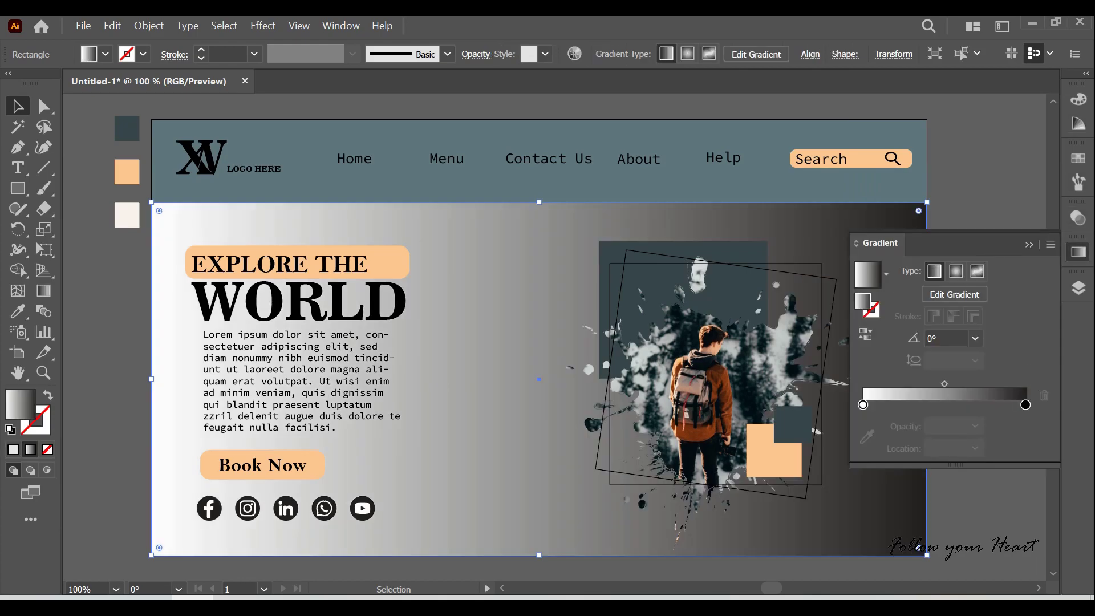
double_click(1025, 404)
drag(939, 227, 922, 227)
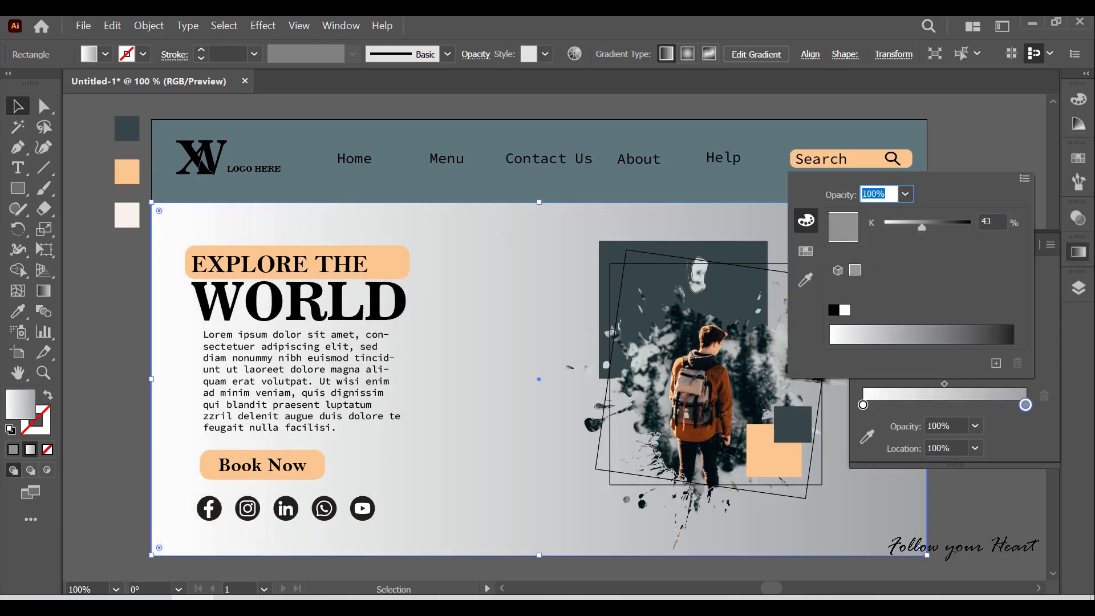
key(Escape)
click(865, 334)
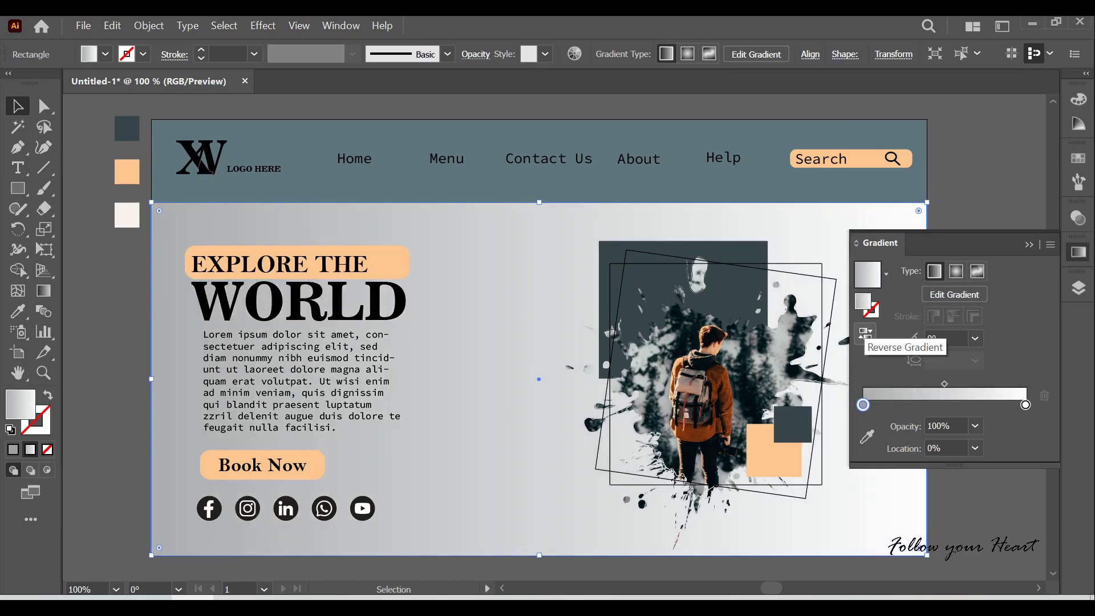
click(956, 271)
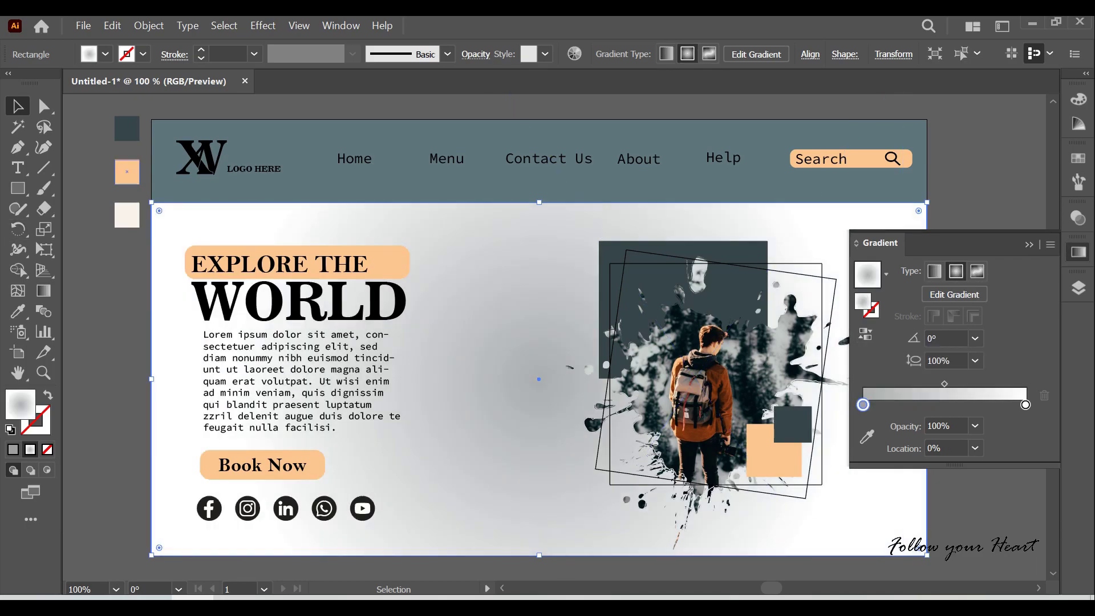
click(866, 335)
- Redraw the radial gradient with the Gradient tool, stretching it horizontally across the page
click(44, 290)
drag(127, 178, 969, 549)
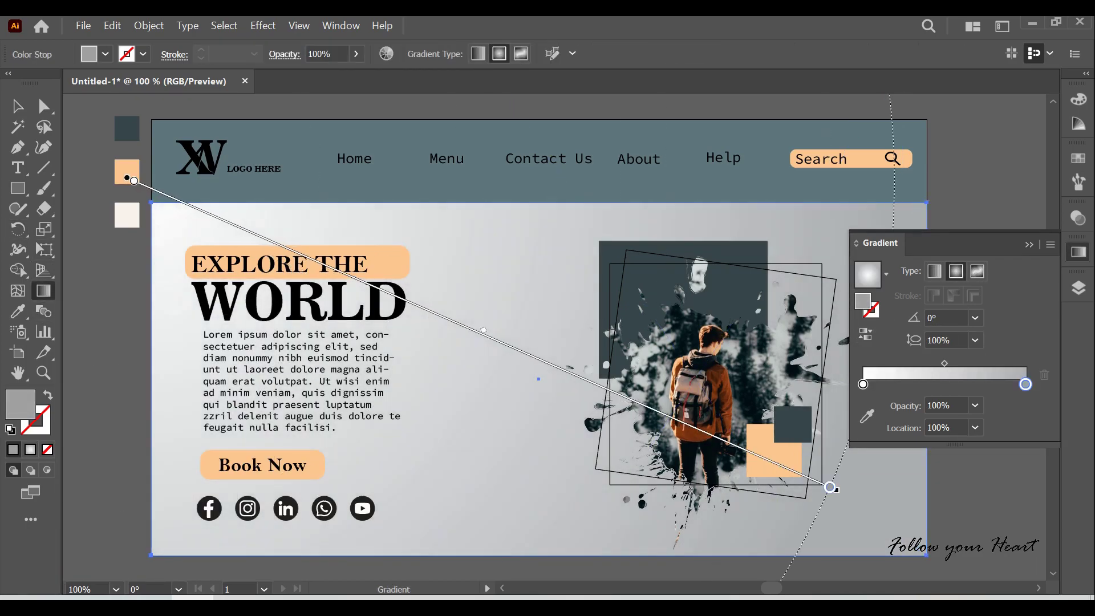
drag(126, 178, 1002, 182)
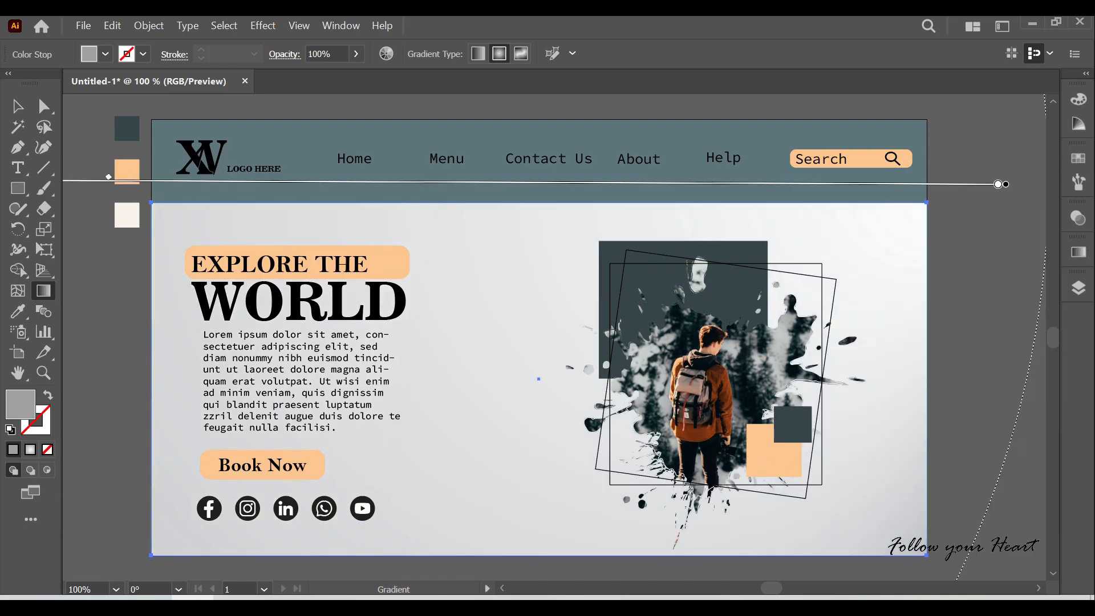
key(v)
key(ctrl+shift+a)
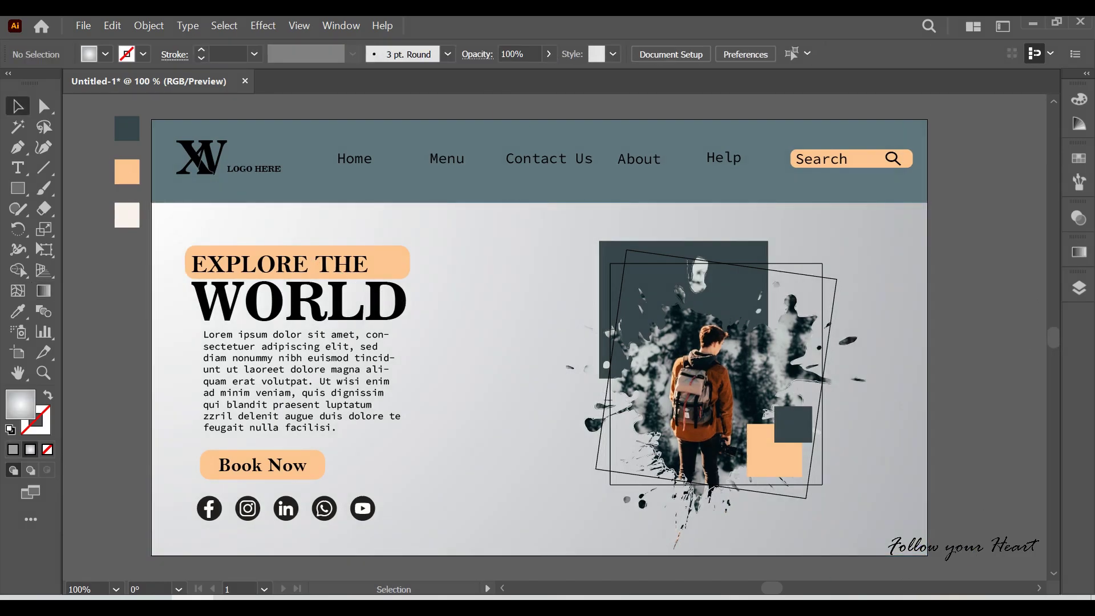